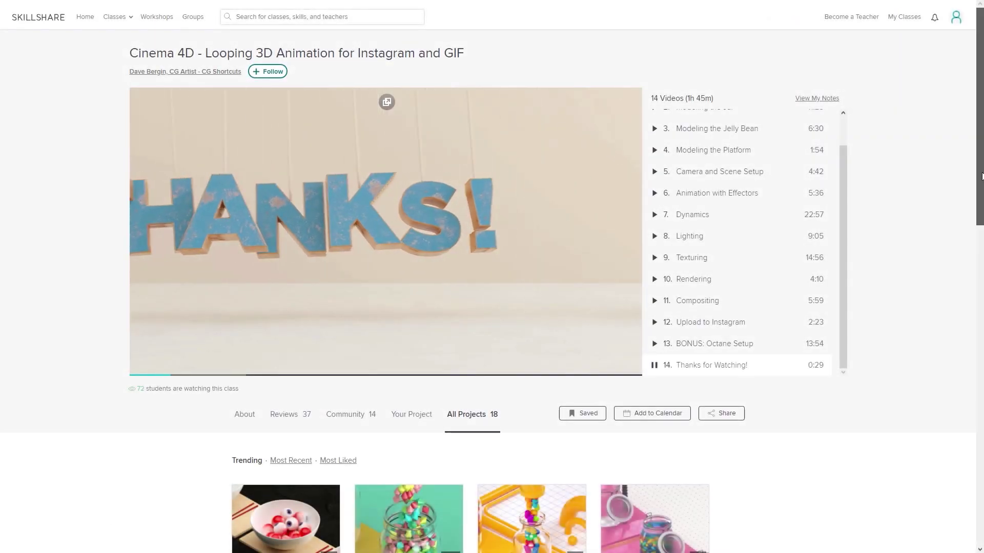
Go from the looping-animation class to Skillshare's Animation category and scroll its class listing.
{"action": "left_click_drag", "start_coordinate": [980, 167], "coordinate": [980, 216]}
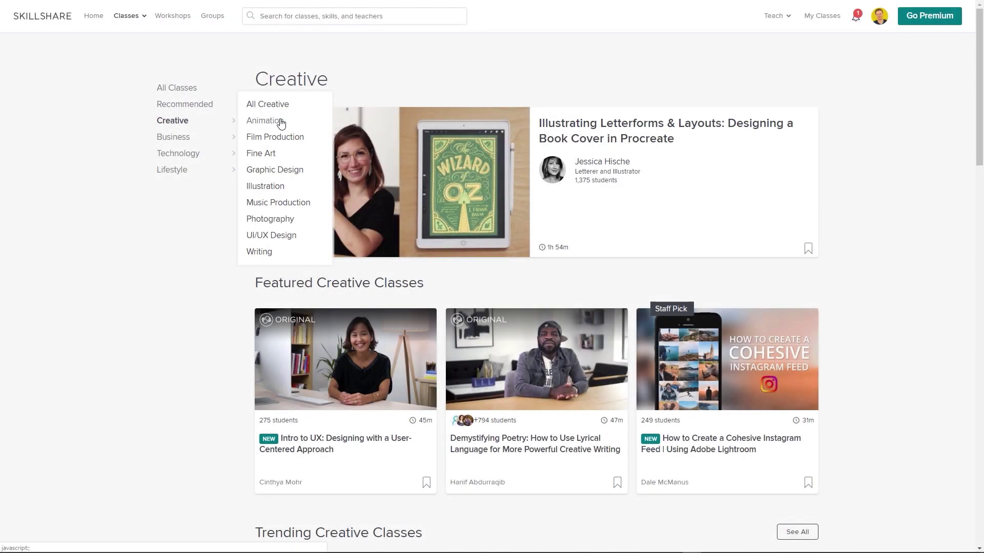
{"action": "left_click", "coordinate": [281, 122]}
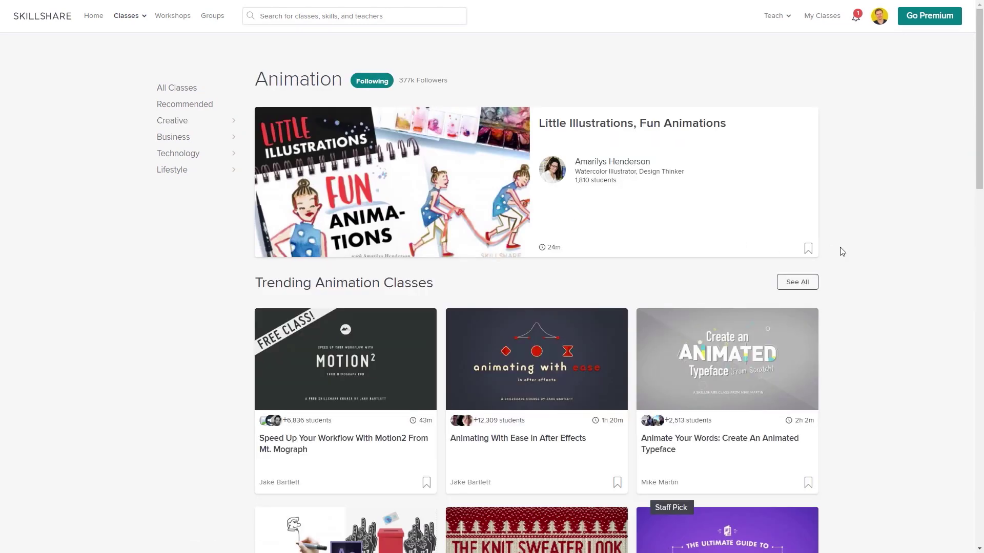
{"action": "scroll", "coordinate": [891, 264], "scroll_direction": "down", "scroll_amount": 3}
{"action": "scroll", "coordinate": [891, 263], "scroll_direction": "down", "scroll_amount": 3}
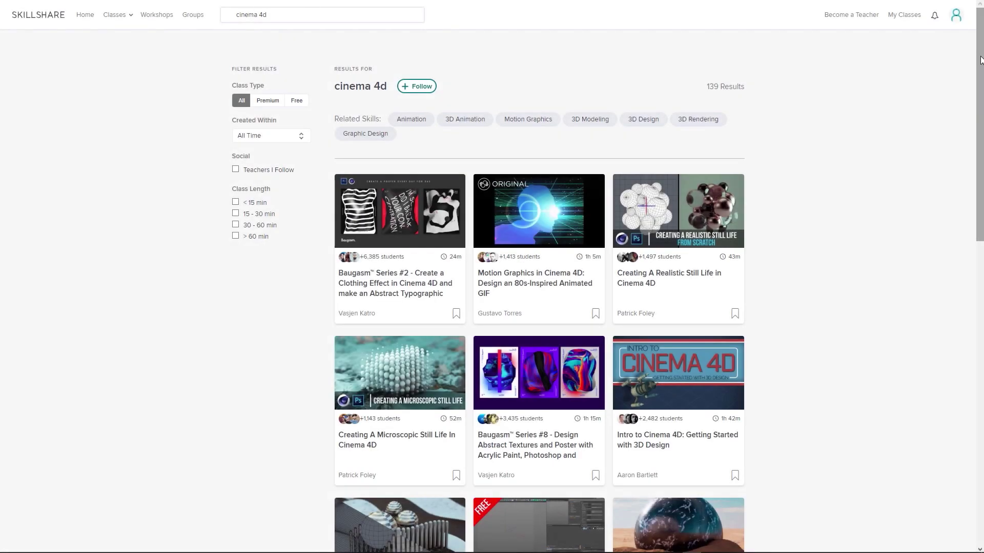
{"action": "scroll", "coordinate": [982, 72], "scroll_direction": "down", "scroll_amount": 3}
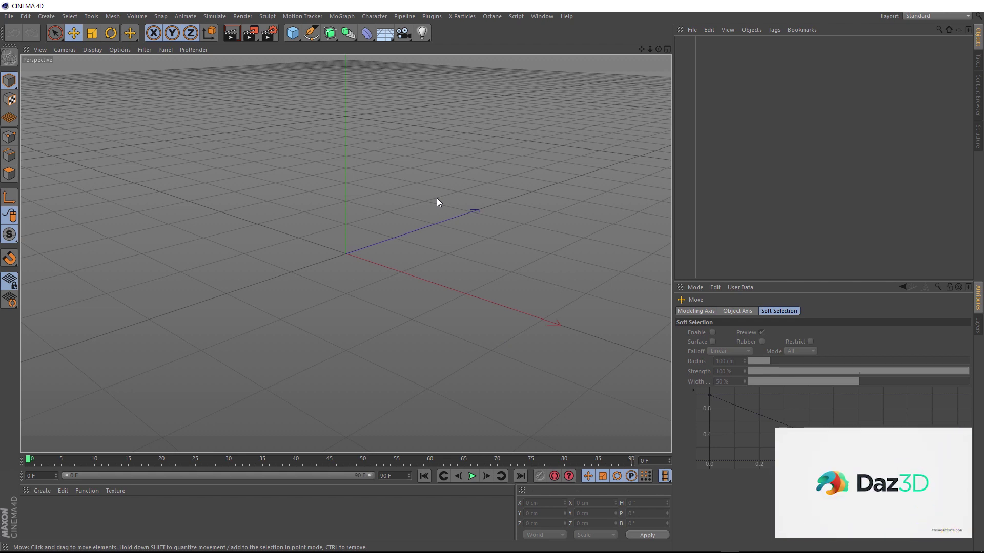
Add a Circle spline lying on the XZ floor plane with a 5 cm radius.
{"action": "left_click", "coordinate": [311, 33]}
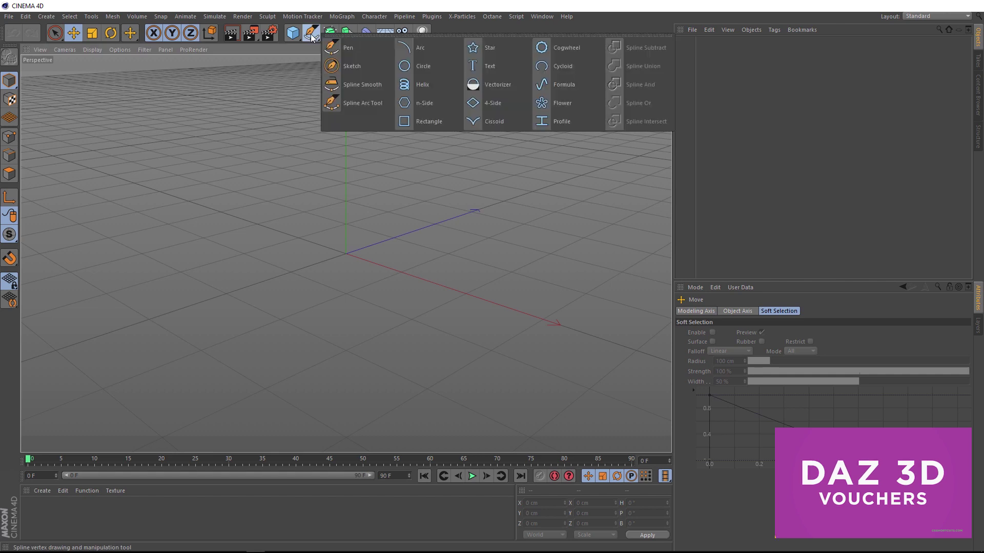
{"action": "left_click", "coordinate": [423, 64]}
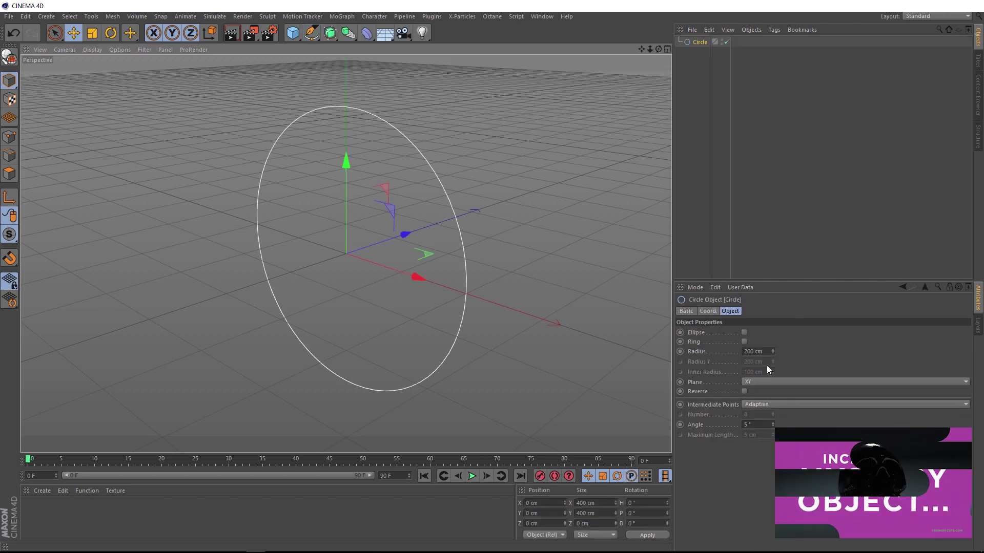
{"action": "scroll", "coordinate": [766, 381], "scroll_direction": "down", "scroll_amount": 2}
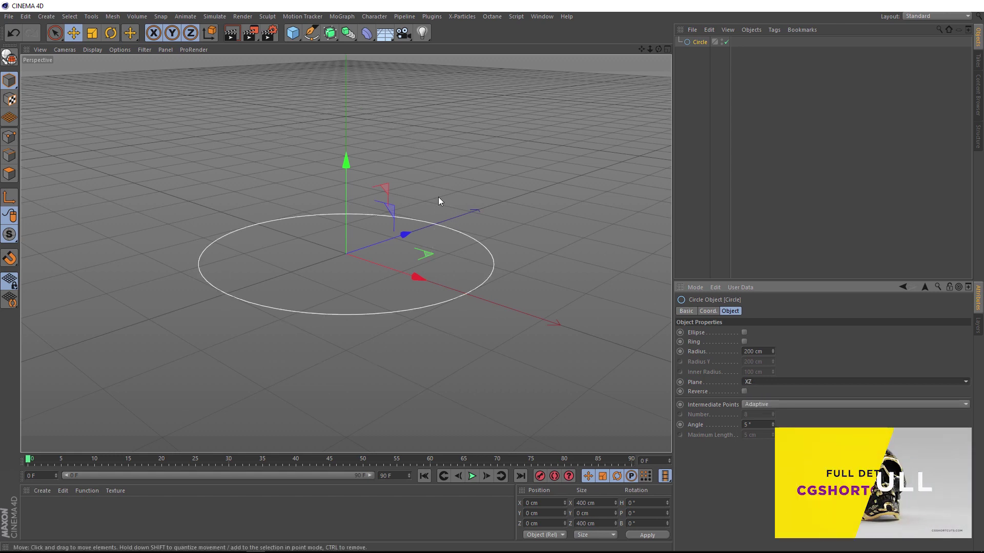
{"action": "left_click", "coordinate": [765, 351]}
{"action": "type", "text": "5"}
{"action": "key", "text": "Return"}
{"action": "scroll", "coordinate": [338, 244], "scroll_direction": "up", "scroll_amount": 3}
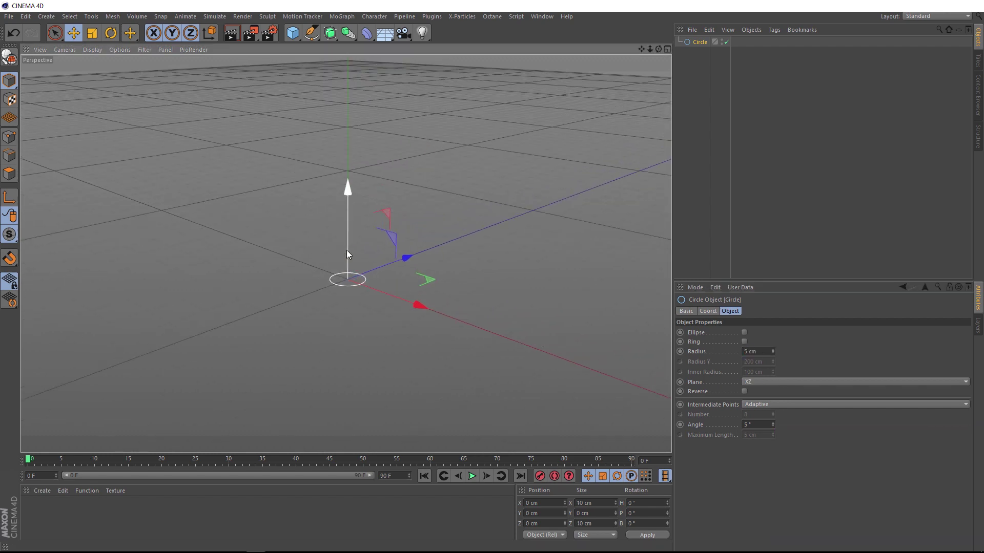
Ctrl-drag a copy of the circle slightly up on Y and give it a 4 cm radius.
{"action": "left_click_drag", "start_coordinate": [343, 290], "coordinate": [364, 260], "text": "alt"}
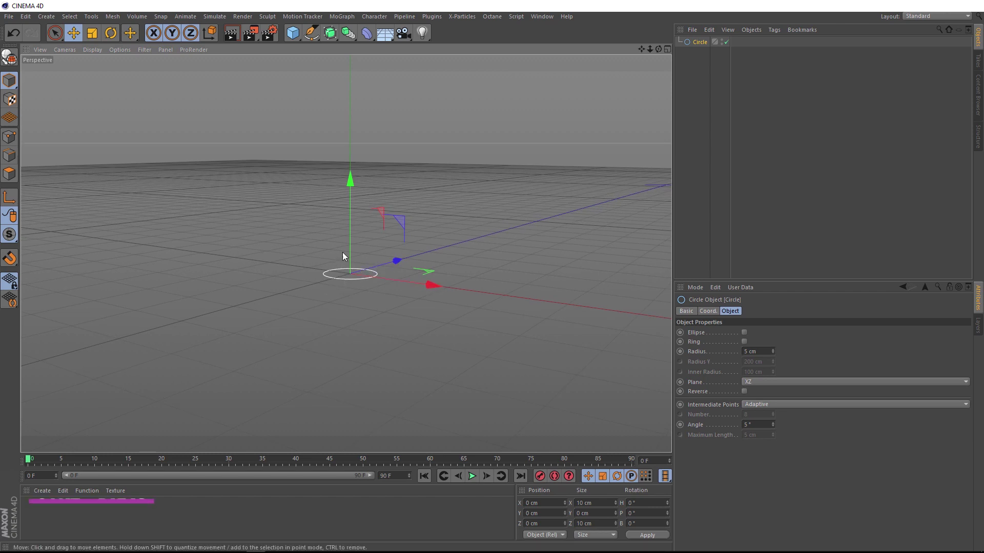
{"action": "left_click_drag", "start_coordinate": [352, 248], "coordinate": [356, 278], "text": "ctrl"}
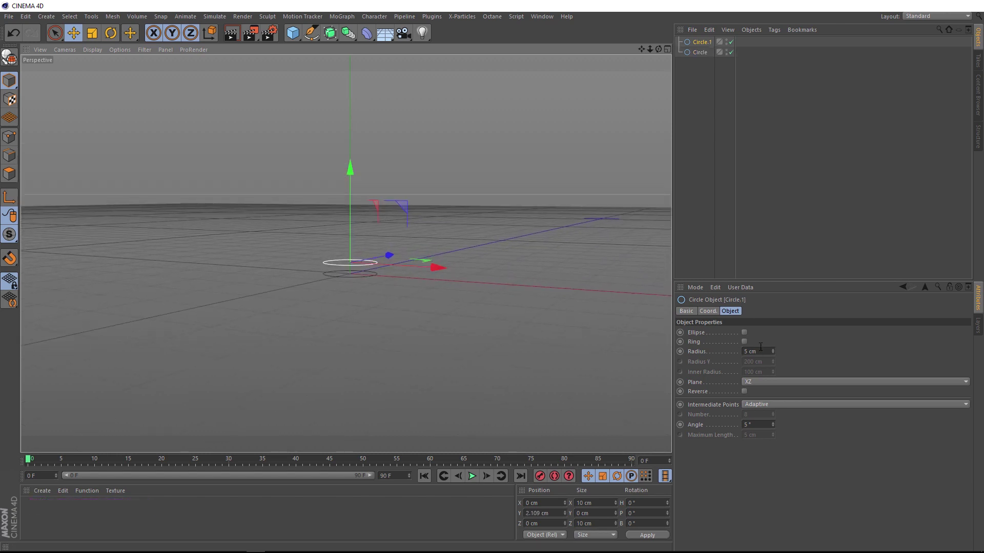
{"action": "left_click_drag", "start_coordinate": [761, 351], "coordinate": [734, 351]}
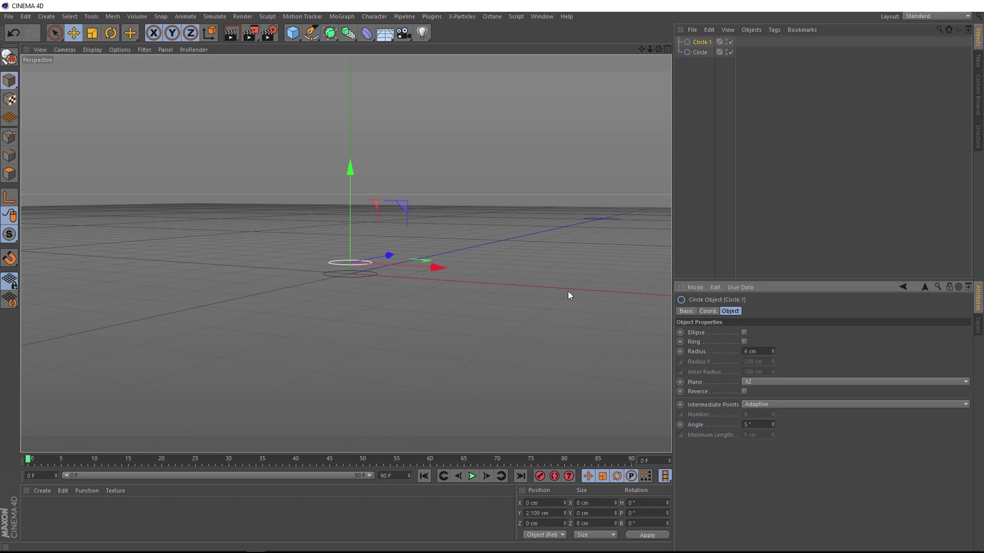
{"action": "left_click_drag", "start_coordinate": [489, 244], "coordinate": [429, 214], "text": "alt"}
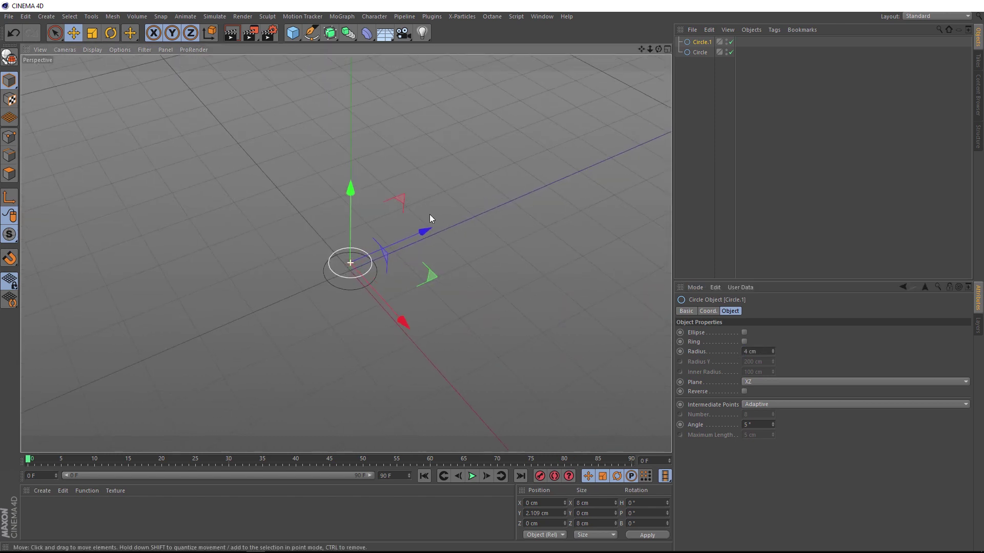
Add a MoGraph Cloner and parent both circles under it.
{"action": "left_click", "coordinate": [341, 16]}
{"action": "left_click", "coordinate": [362, 128]}
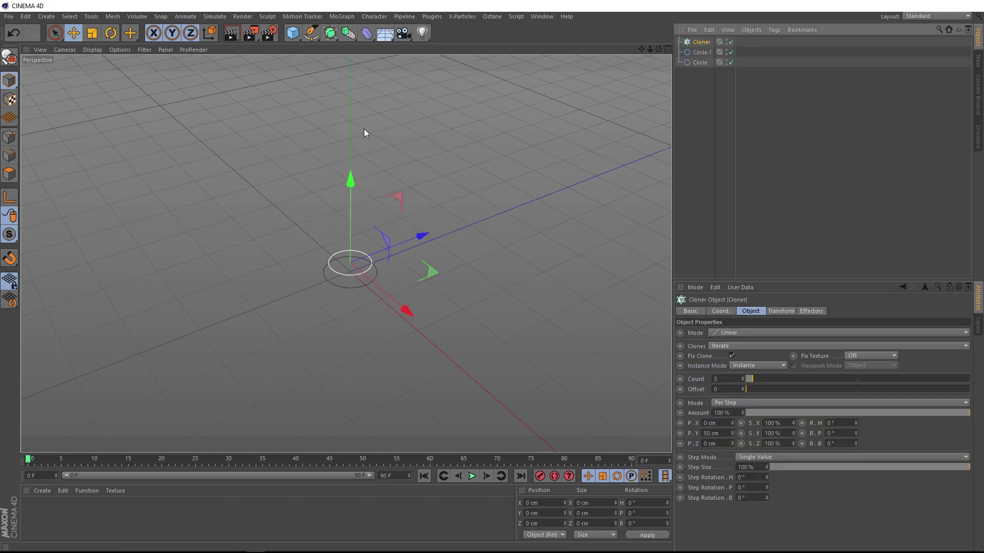
{"action": "left_click", "coordinate": [699, 52]}
{"action": "left_click", "coordinate": [696, 62], "text": "shift"}
{"action": "left_click_drag", "start_coordinate": [697, 61], "coordinate": [696, 42]}
{"action": "mouse_move", "coordinate": [413, 208]}
{"action": "left_mouse_down", "text": "alt"}
{"action": "mouse_move", "coordinate": [417, 228]}
{"action": "mouse_move", "coordinate": [491, 230]}
{"action": "mouse_move", "coordinate": [455, 172]}
{"action": "mouse_move", "coordinate": [384, 297]}
{"action": "left_mouse_up", "text": "alt"}
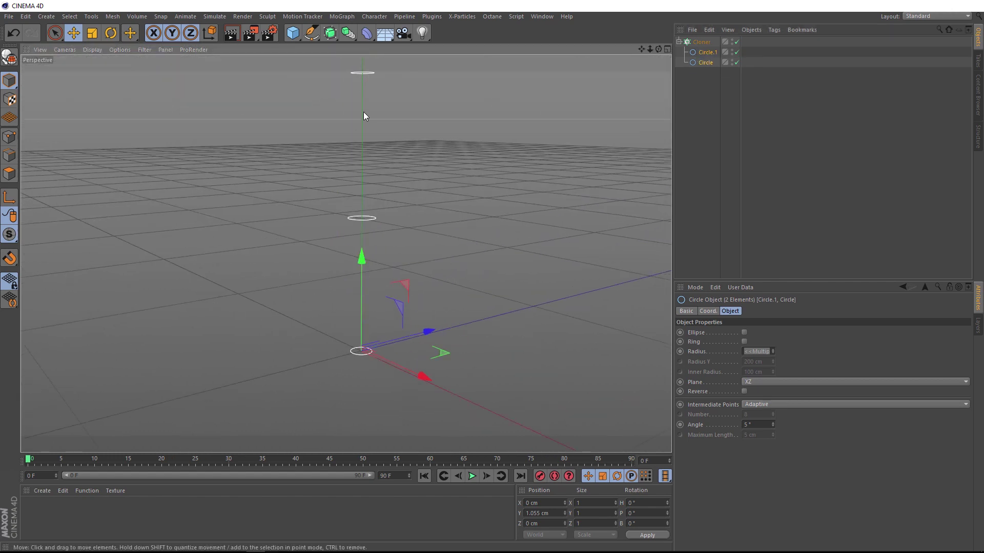
{"action": "left_click", "coordinate": [702, 43]}
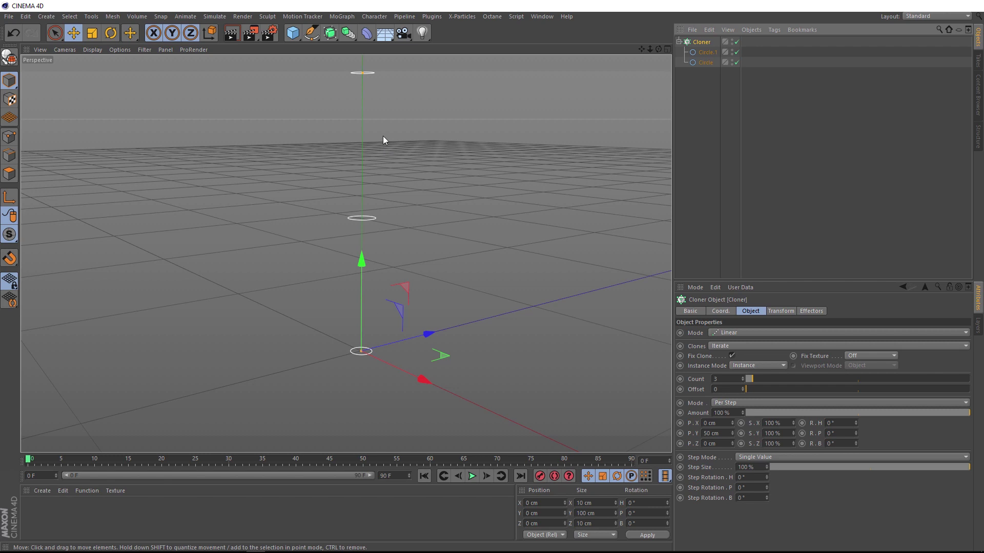
Set the Cloner's vertical spacing to 2 cm and its count to 41.
{"action": "left_click", "coordinate": [718, 434]}
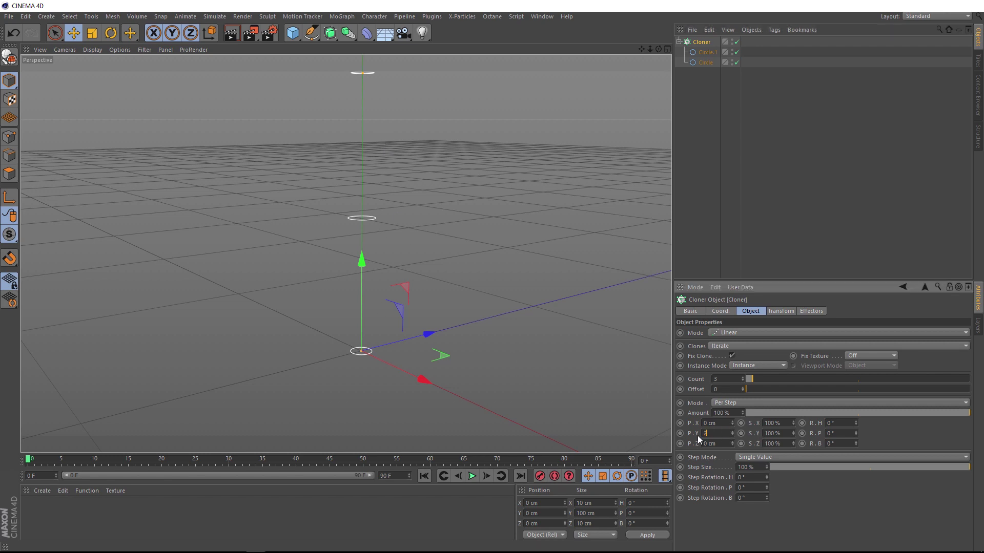
{"action": "type", "text": "2"}
{"action": "key", "text": "Return"}
{"action": "mouse_move", "coordinate": [377, 352]}
{"action": "left_mouse_down", "text": "alt"}
{"action": "mouse_move", "coordinate": [361, 364]}
{"action": "mouse_move", "coordinate": [389, 368]}
{"action": "mouse_move", "coordinate": [377, 333]}
{"action": "mouse_move", "coordinate": [379, 349]}
{"action": "left_mouse_up", "text": "alt"}
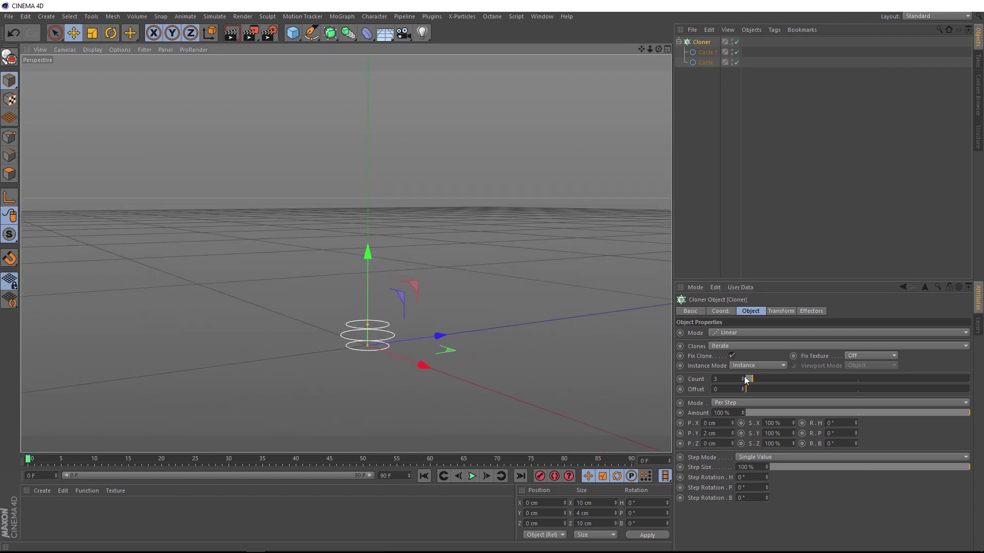
{"action": "left_click_drag", "start_coordinate": [746, 379], "coordinate": [840, 378]}
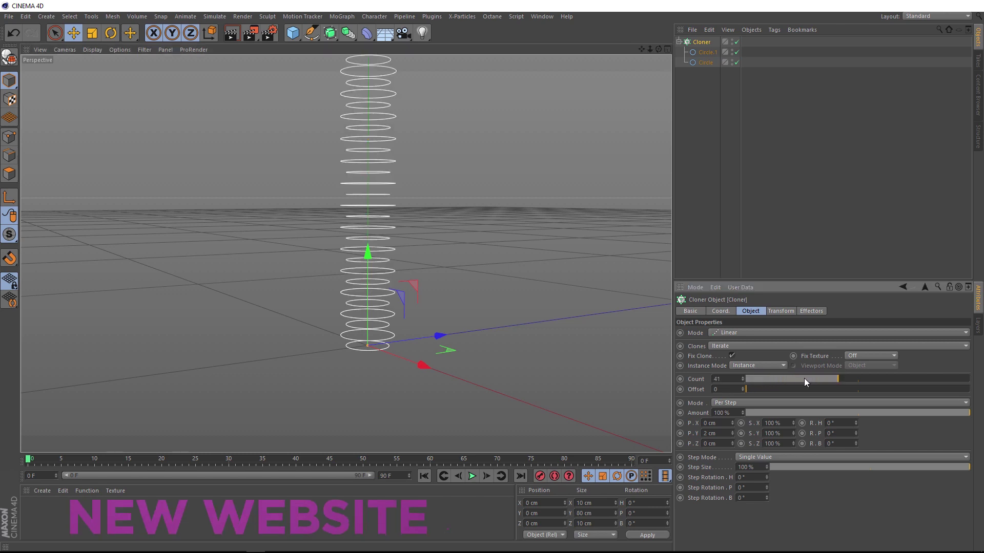
Switch the Cloner to End Point mode with a 200 cm P.Y height.
{"action": "scroll", "coordinate": [511, 309], "scroll_direction": "down", "scroll_amount": 5}
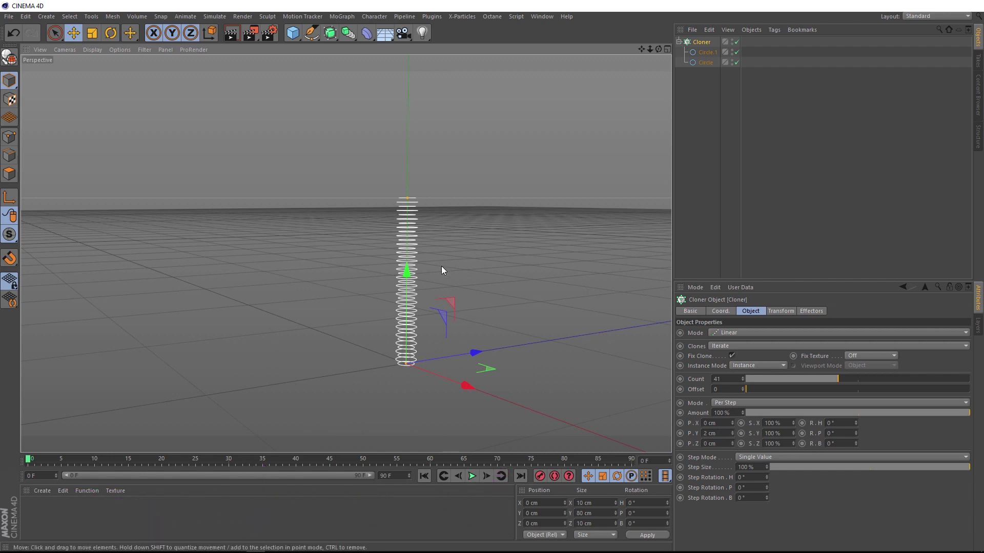
{"action": "left_click", "coordinate": [734, 403]}
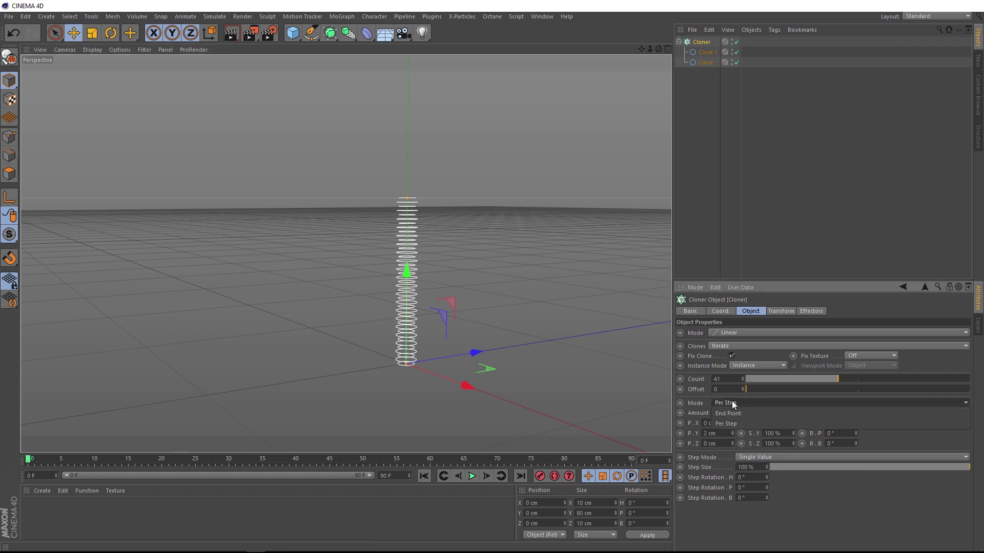
{"action": "left_click", "coordinate": [733, 412]}
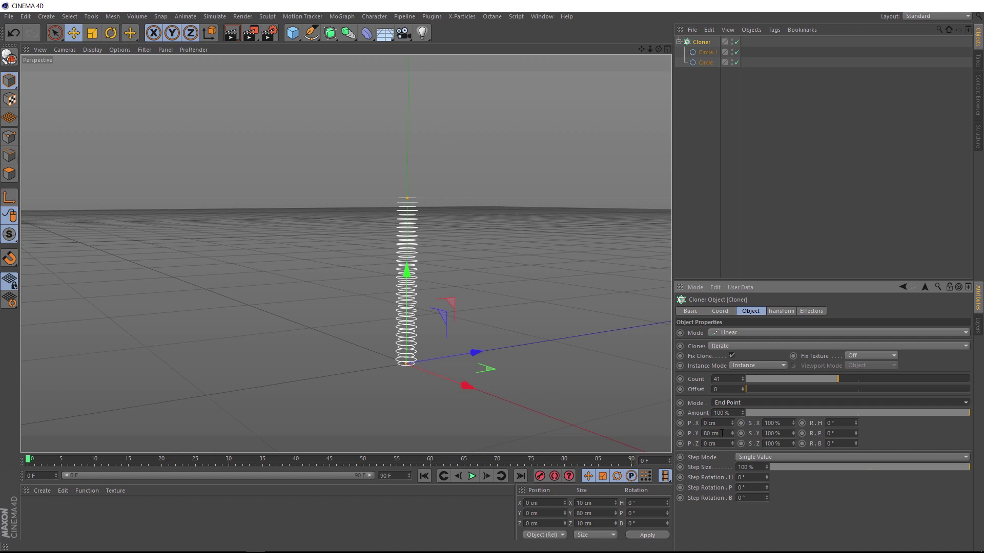
{"action": "left_click", "coordinate": [697, 433]}
{"action": "key", "text": "Return"}
{"action": "right_click_drag", "start_coordinate": [469, 195], "coordinate": [438, 221], "text": "alt"}
{"action": "mouse_move", "coordinate": [437, 220]}
{"action": "left_mouse_down", "text": "alt"}
{"action": "mouse_move", "coordinate": [359, 248]}
{"action": "mouse_move", "coordinate": [447, 292]}
{"action": "mouse_move", "coordinate": [429, 292]}
{"action": "left_mouse_up", "text": "alt"}
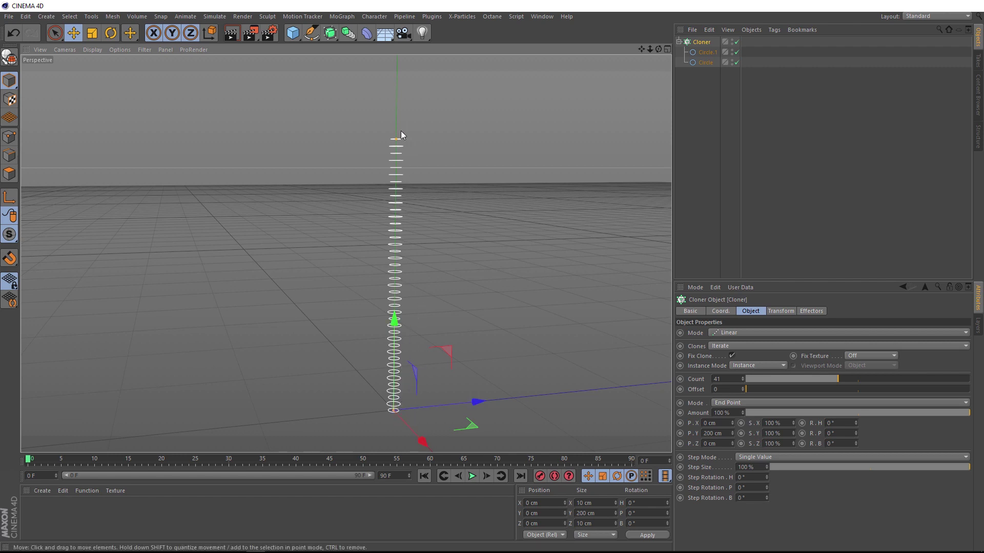
Wrap the Cloner in a Loft and raise the clone count to 100.
{"action": "left_click", "coordinate": [330, 33]}
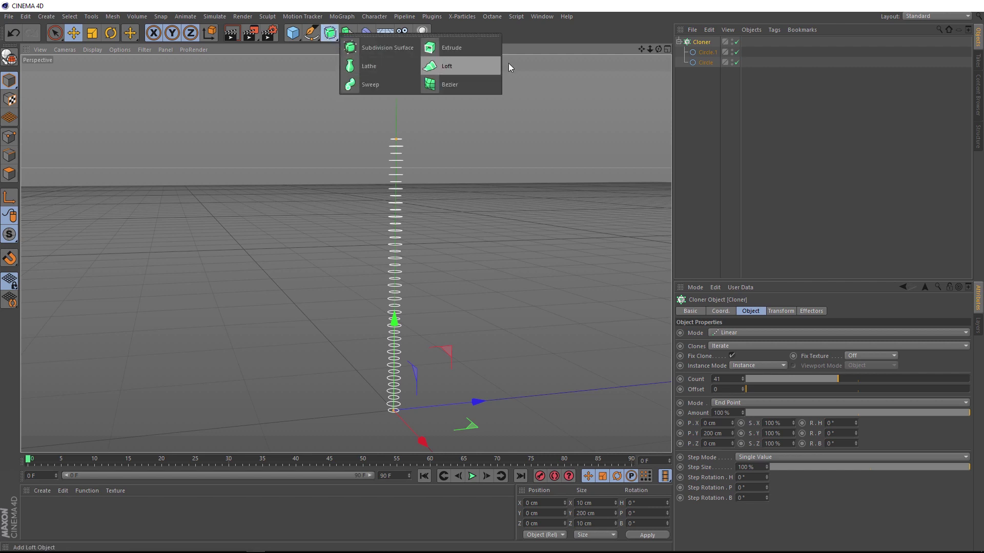
{"action": "left_click", "coordinate": [458, 67], "text": "alt"}
{"action": "left_click_drag", "start_coordinate": [414, 130], "coordinate": [399, 292], "text": "alt"}
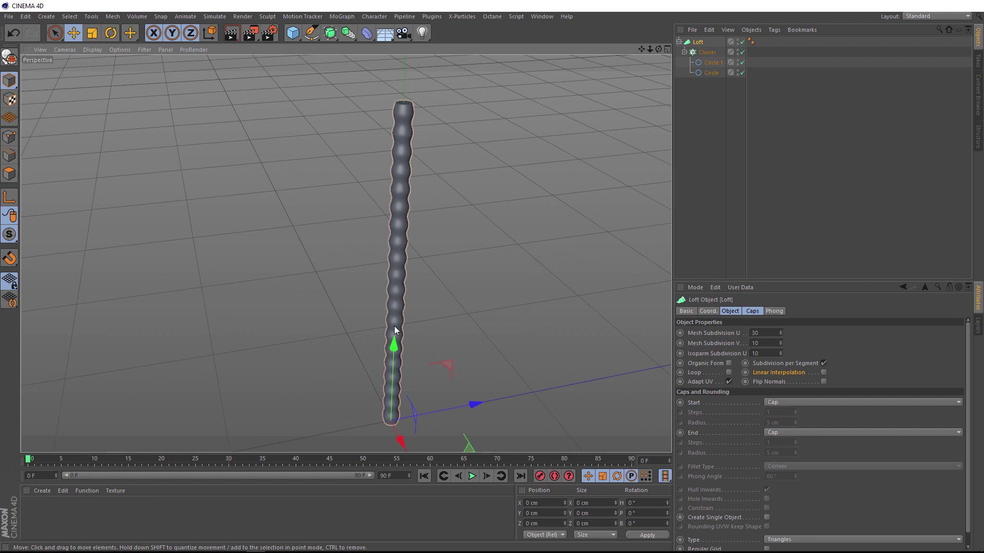
{"action": "left_click", "coordinate": [706, 53]}
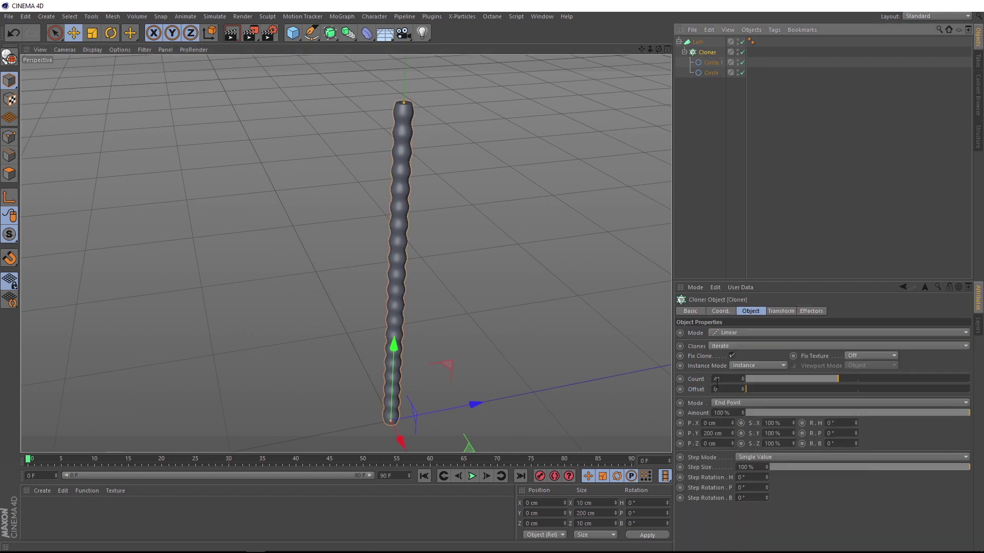
{"action": "left_click_drag", "start_coordinate": [805, 382], "coordinate": [969, 380]}
{"action": "scroll", "coordinate": [414, 327], "scroll_direction": "up", "scroll_amount": 3}
{"action": "scroll", "coordinate": [370, 267], "scroll_direction": "down", "scroll_amount": 5}
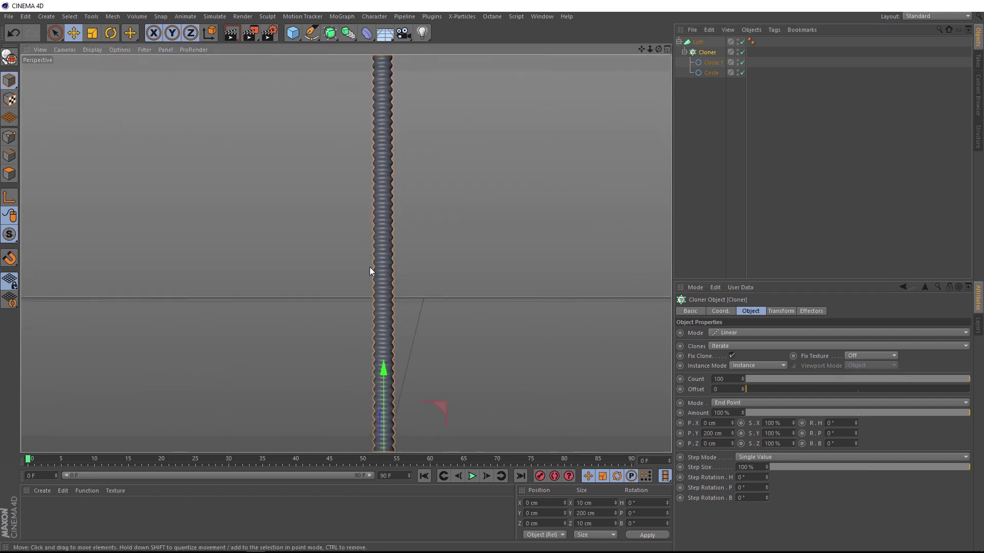
{"action": "scroll", "coordinate": [418, 206], "scroll_direction": "down", "scroll_amount": 2}
{"action": "left_click_drag", "start_coordinate": [418, 206], "coordinate": [432, 338], "text": "alt"}
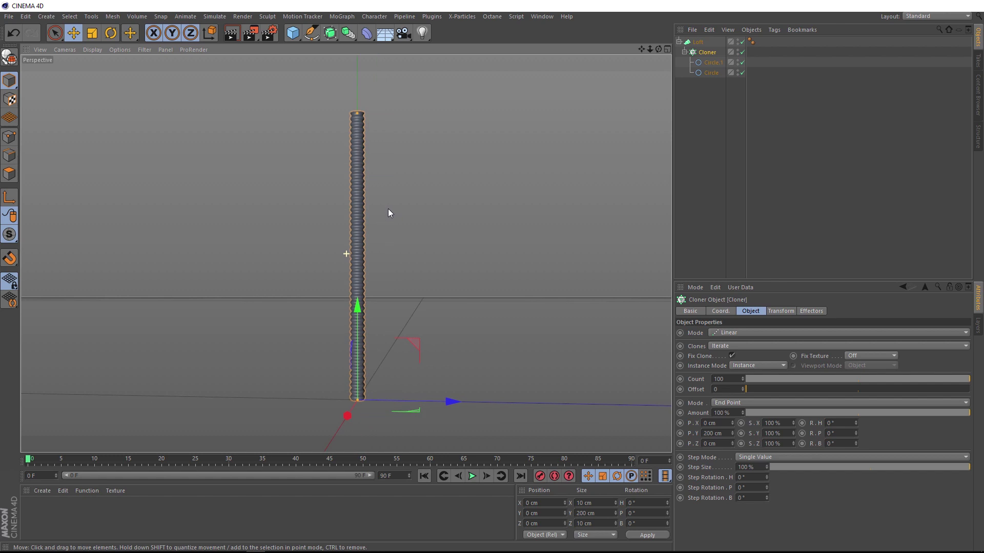
{"action": "scroll", "coordinate": [363, 216], "scroll_direction": "up", "scroll_amount": 3}
{"action": "scroll", "coordinate": [364, 215], "scroll_direction": "up", "scroll_amount": 2}
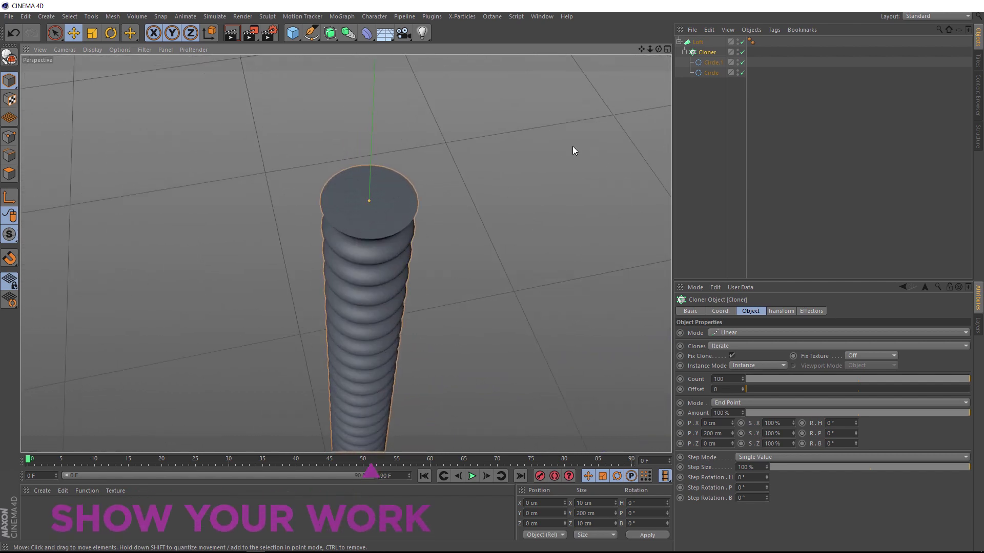
Set both the Loft's Start and End caps to None.
{"action": "left_click", "coordinate": [697, 41]}
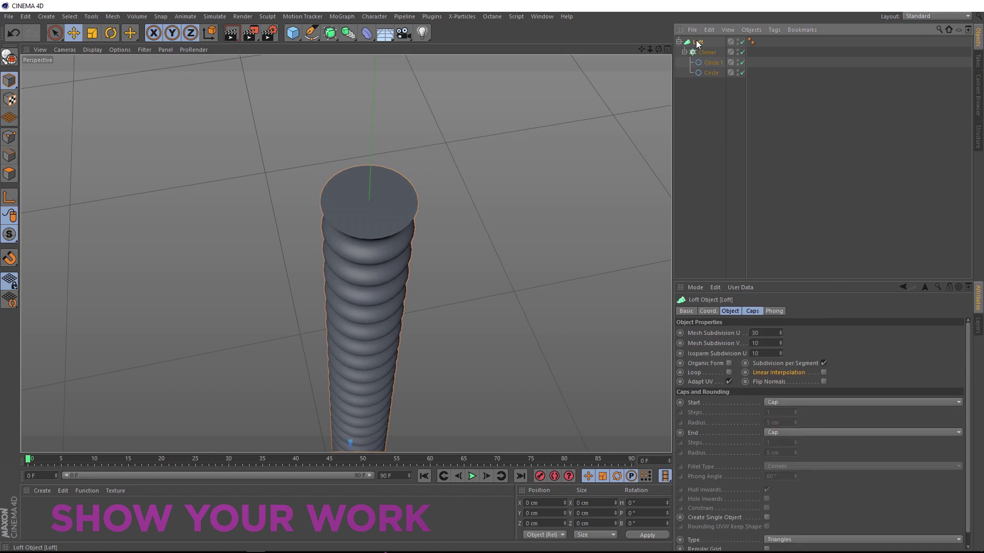
{"action": "left_click", "coordinate": [753, 311]}
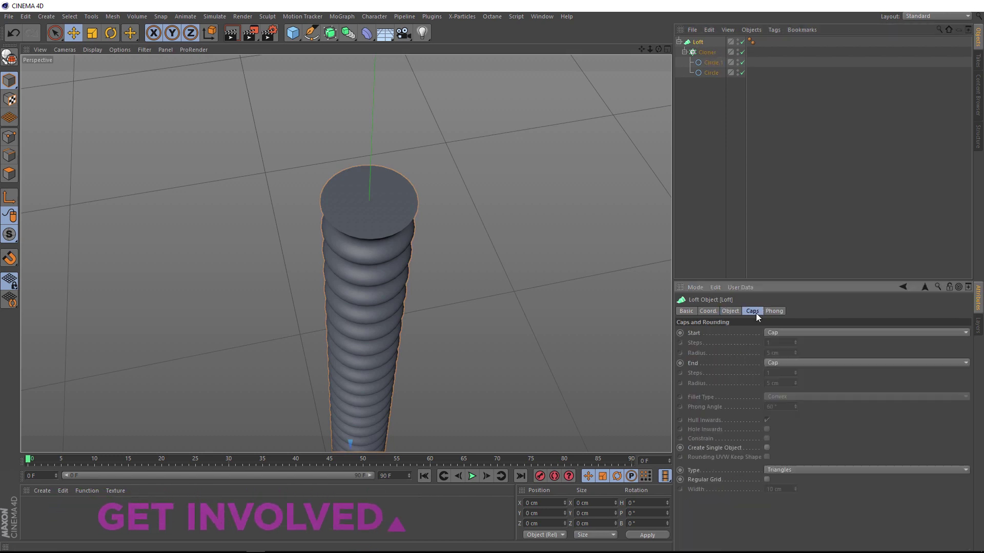
{"action": "left_click", "coordinate": [795, 333]}
{"action": "left_click", "coordinate": [786, 342]}
{"action": "left_click", "coordinate": [776, 364]}
{"action": "left_click", "coordinate": [775, 372]}
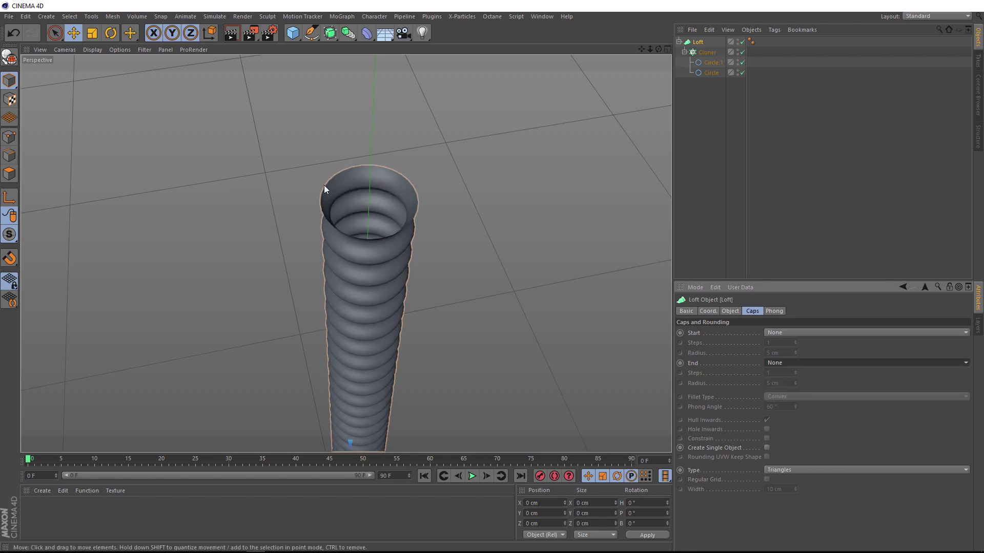
{"action": "scroll", "coordinate": [364, 198], "scroll_direction": "up", "scroll_amount": 5}
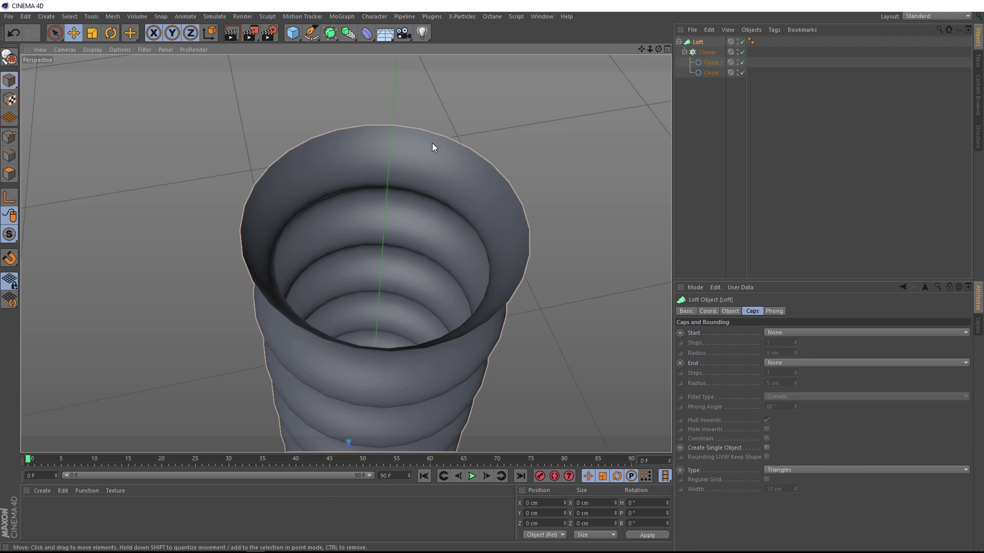
Wrap the Loft in a Cloth Surface with Subdivisions set to 0.
{"action": "left_click", "coordinate": [214, 16]}
{"action": "mouse_move", "coordinate": [217, 30]}
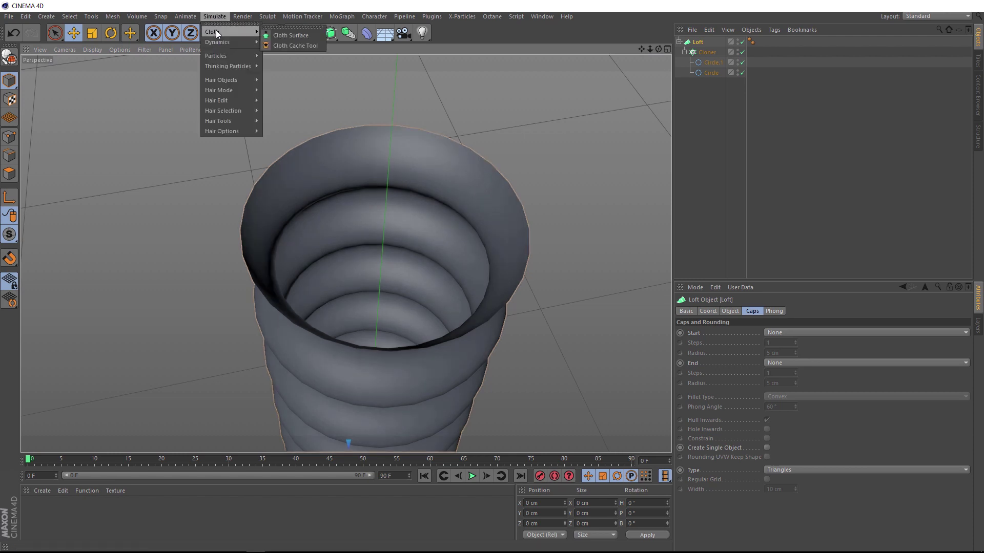
{"action": "left_click", "coordinate": [314, 35], "text": "alt"}
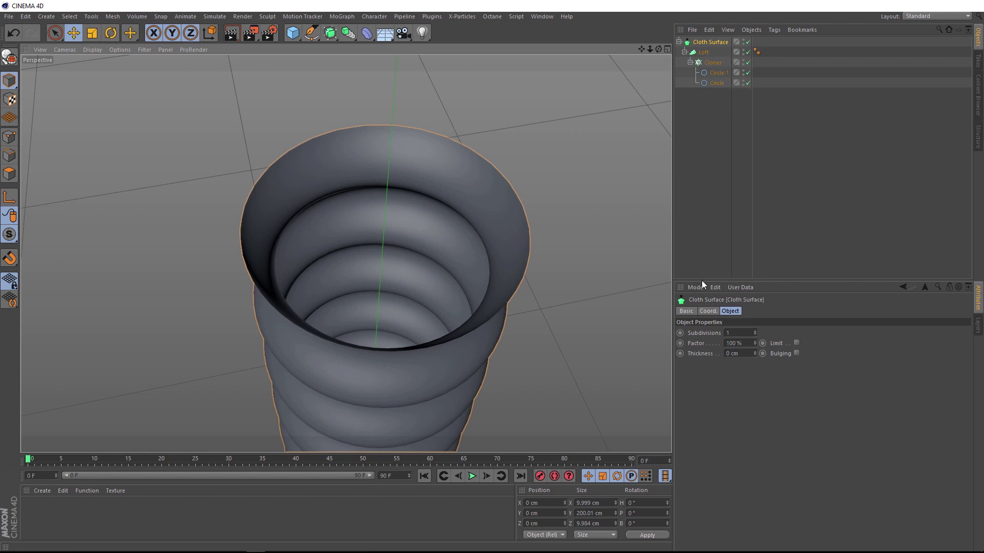
{"action": "double_click", "coordinate": [737, 333]}
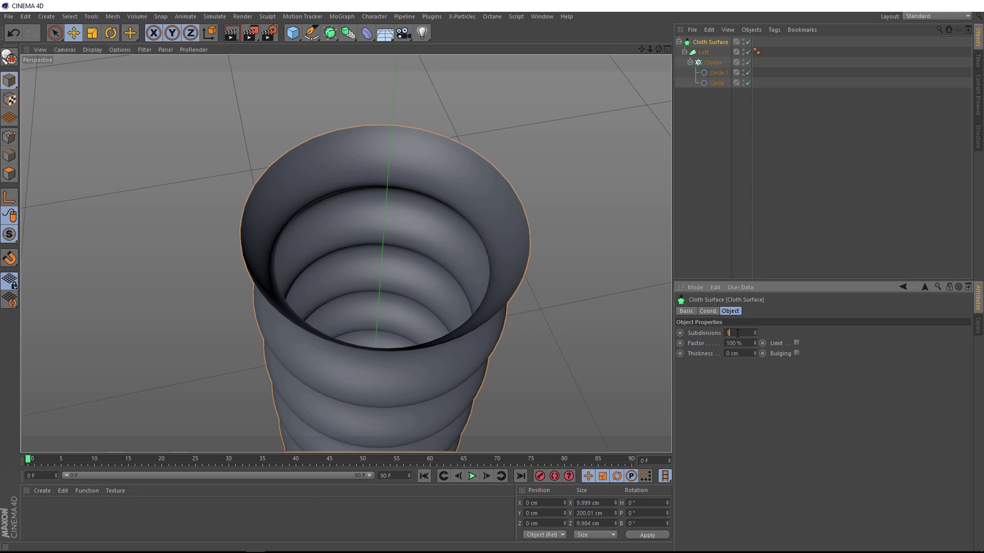
{"action": "type", "text": "0"}
{"action": "key", "text": "Return"}
Set the Cloth Surface thickness to 0.5 cm and orbit to a side view.
{"action": "left_click_drag", "start_coordinate": [747, 355], "coordinate": [723, 355]}
{"action": "type", "text": "1"}
{"action": "key", "text": "Return"}
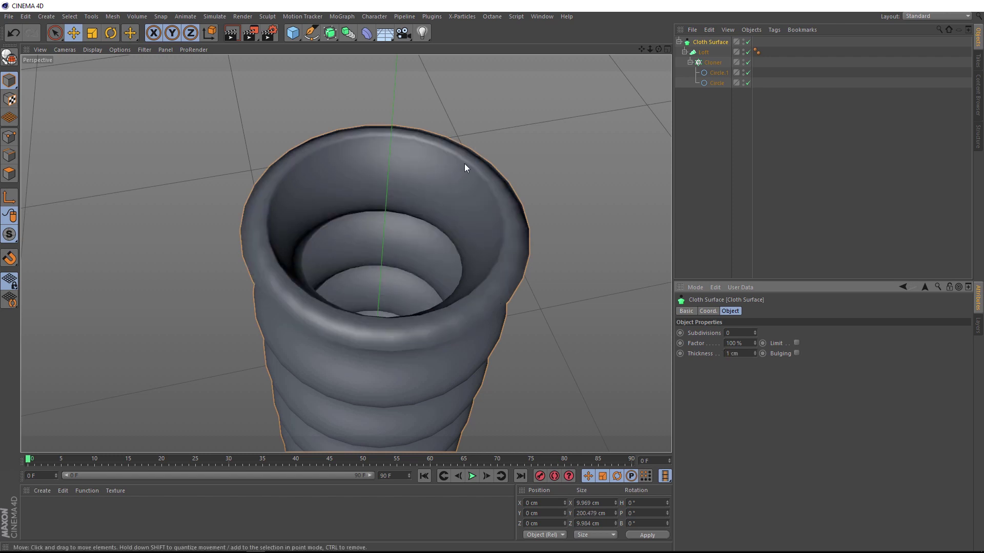
{"action": "left_click_drag", "start_coordinate": [739, 353], "coordinate": [723, 354]}
{"action": "type", "text": ".5"}
{"action": "key", "text": "Return"}
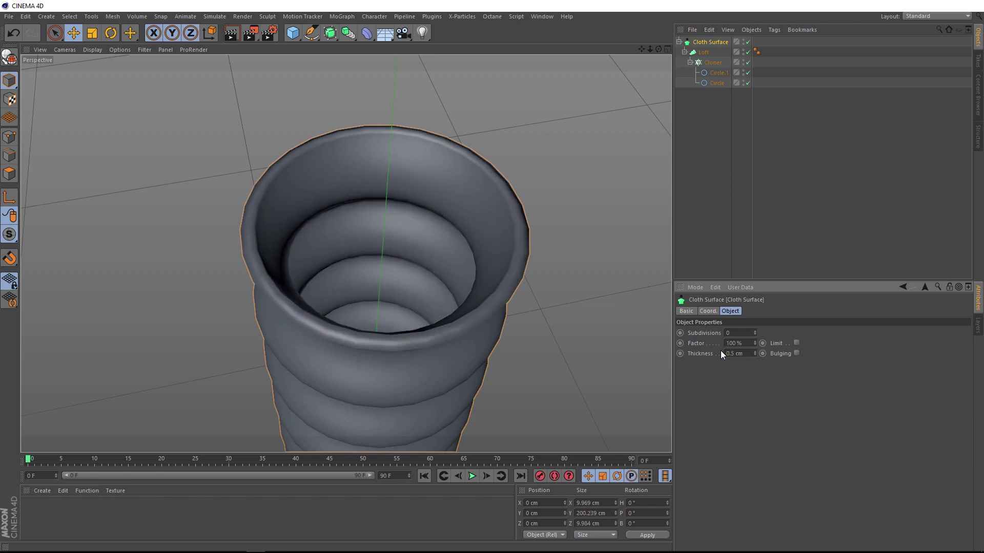
{"action": "scroll", "coordinate": [461, 311], "scroll_direction": "down", "scroll_amount": 5}
{"action": "left_click_drag", "start_coordinate": [414, 379], "coordinate": [373, 208], "text": "alt"}
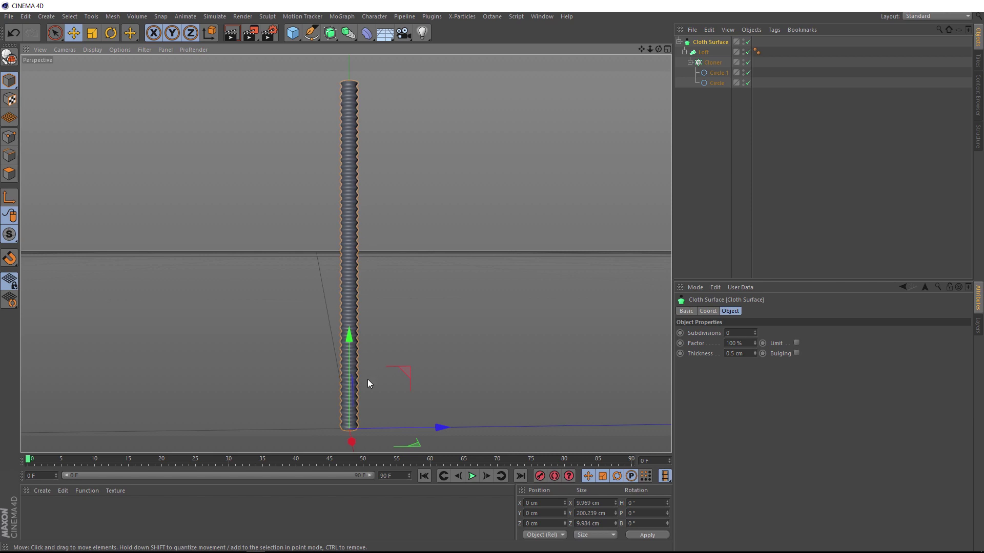
Maximise the Front viewport from the four-view layout and zoom in on the tube.
{"action": "middle_click", "coordinate": [350, 207]}
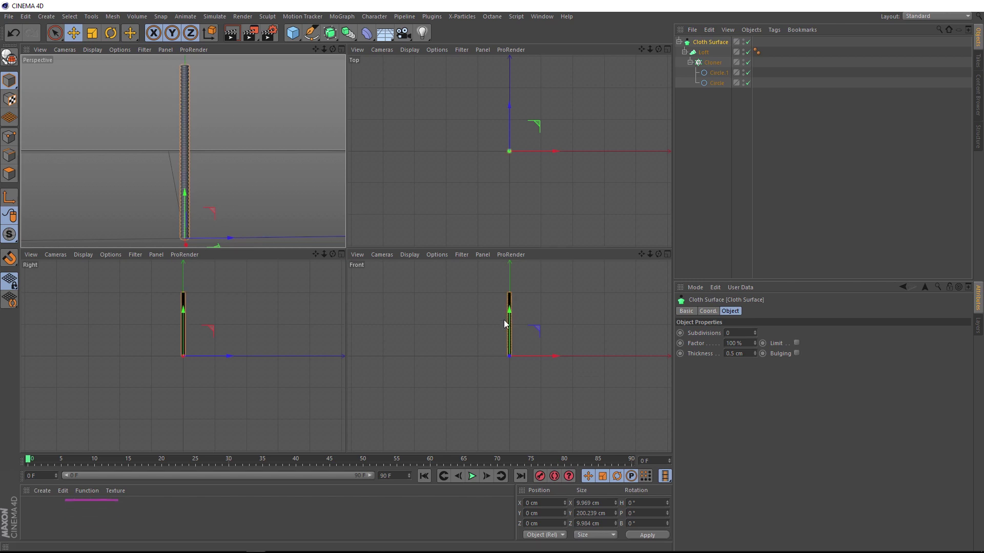
{"action": "middle_click", "coordinate": [503, 319]}
{"action": "scroll", "coordinate": [332, 180], "scroll_direction": "up", "scroll_amount": 6}
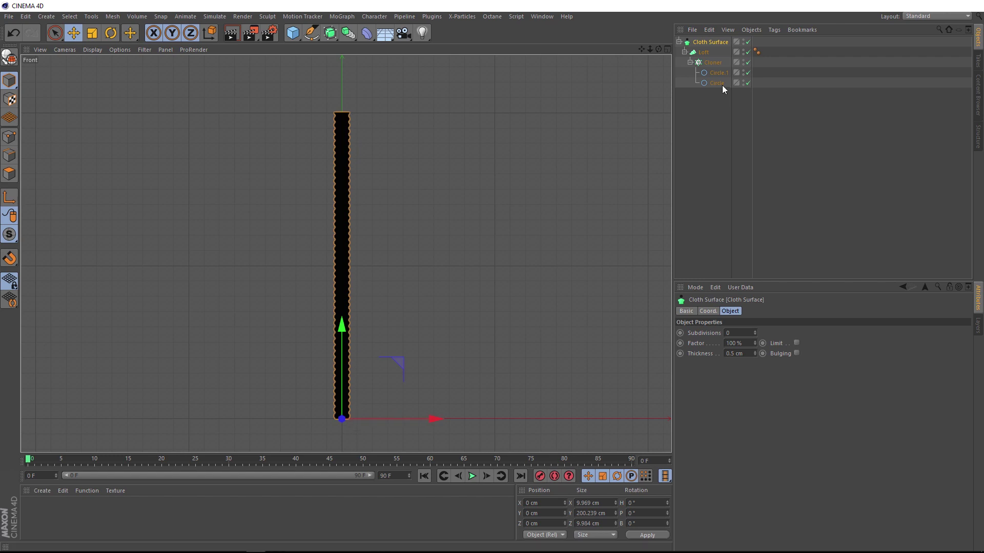
Hide the Cloth Surface in the editor and pick the Pen spline tool.
{"action": "double_click", "coordinate": [743, 42]}
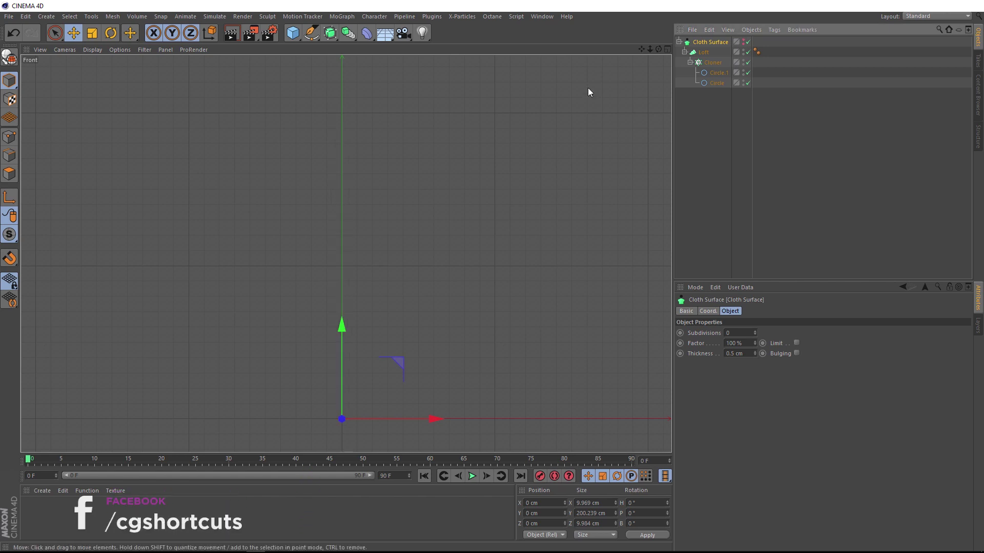
{"action": "left_click", "coordinate": [311, 33]}
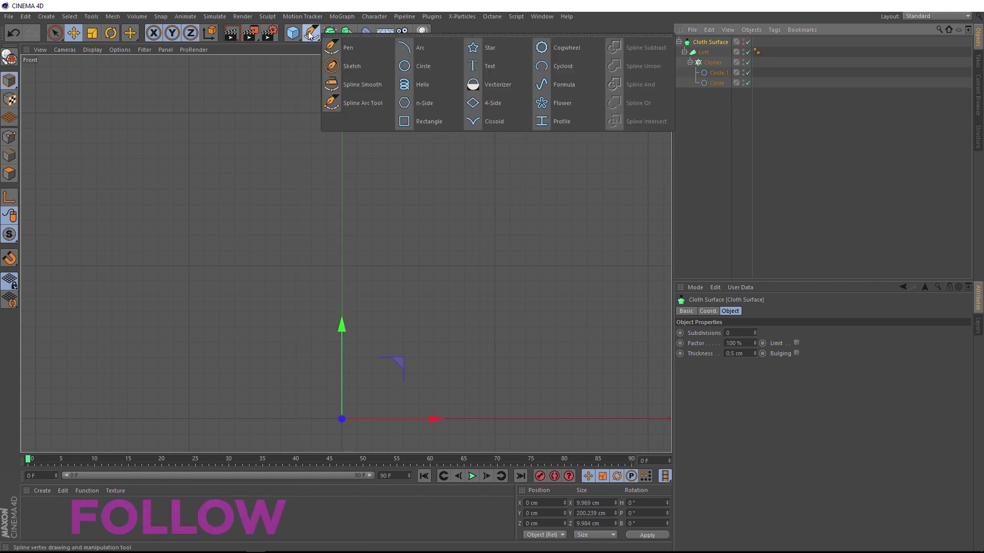
{"action": "left_click", "coordinate": [369, 48]}
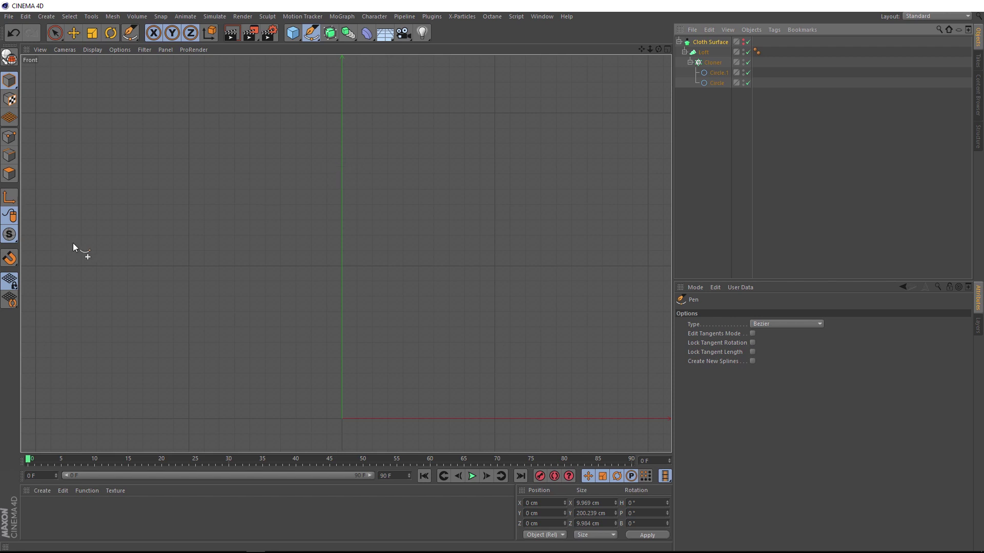
Enable snapping with Workplane and Grid Point snap turned on.
{"action": "left_click", "coordinate": [10, 259]}
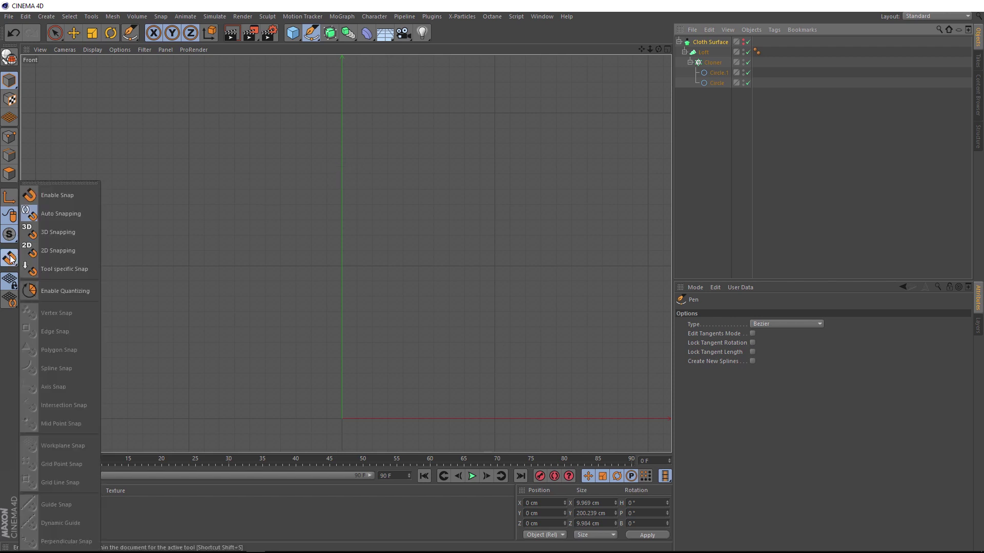
{"action": "left_click", "coordinate": [58, 195]}
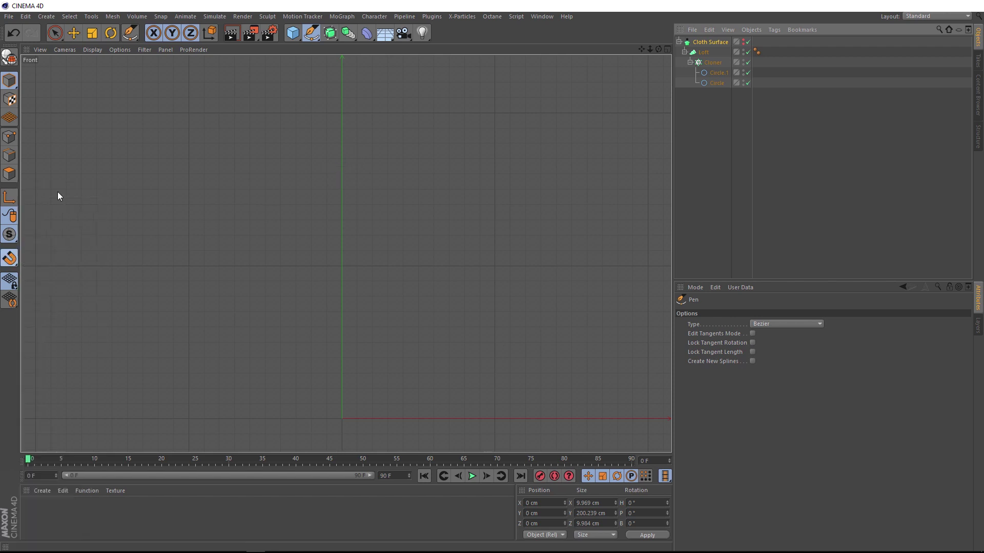
{"action": "left_click", "coordinate": [11, 259]}
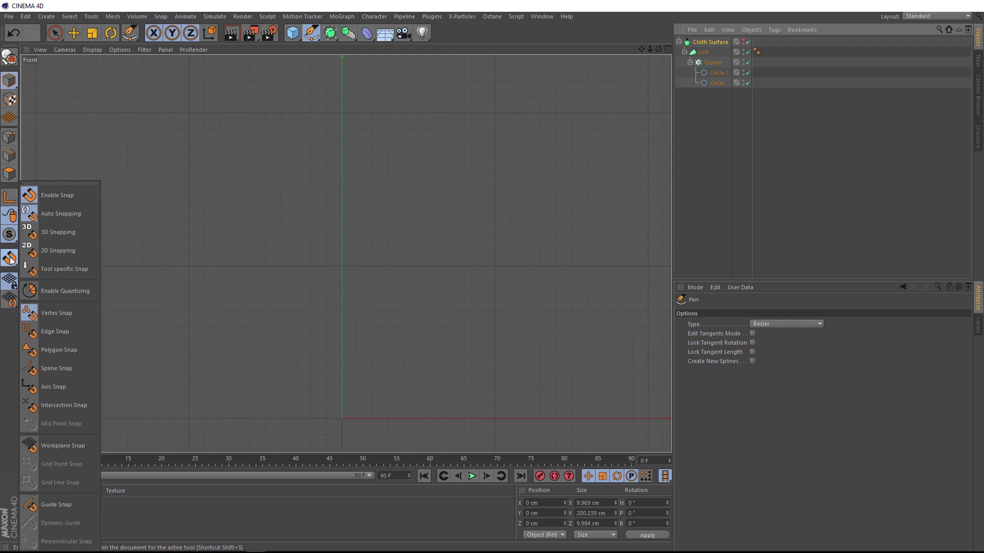
{"action": "left_click", "coordinate": [26, 443]}
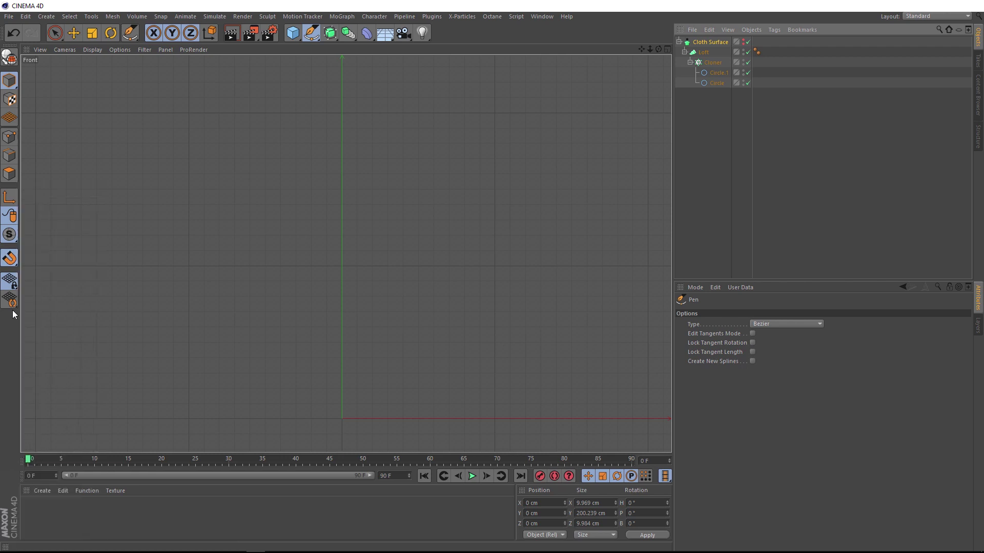
{"action": "left_click", "coordinate": [10, 259]}
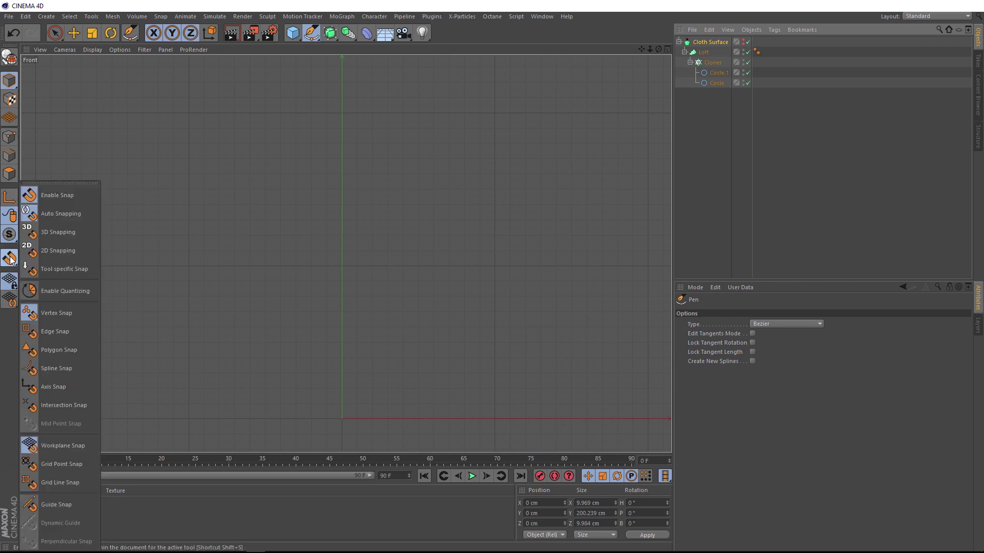
{"action": "left_click", "coordinate": [45, 465]}
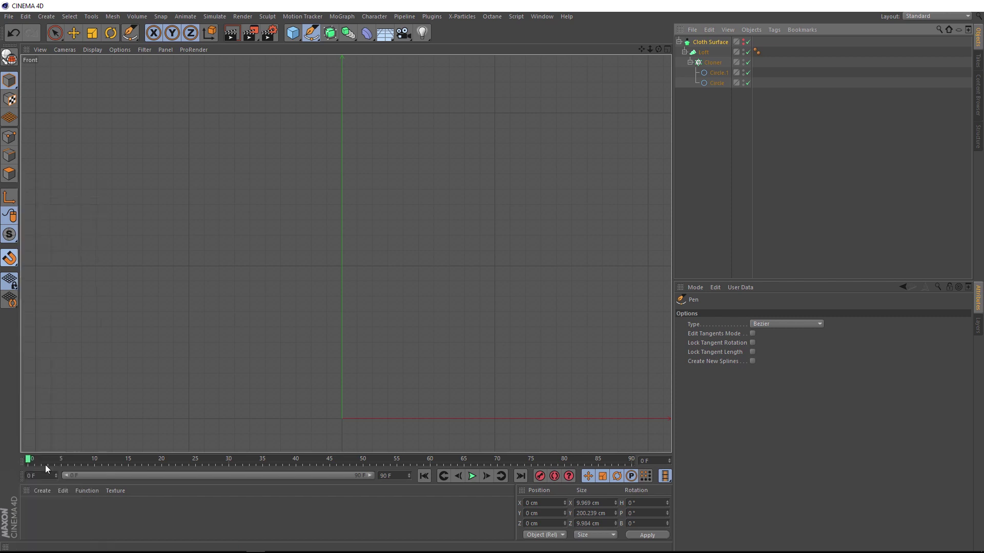
Draw a straight spline up the Y axis from the origin to 200 cm.
{"action": "left_click", "coordinate": [342, 419]}
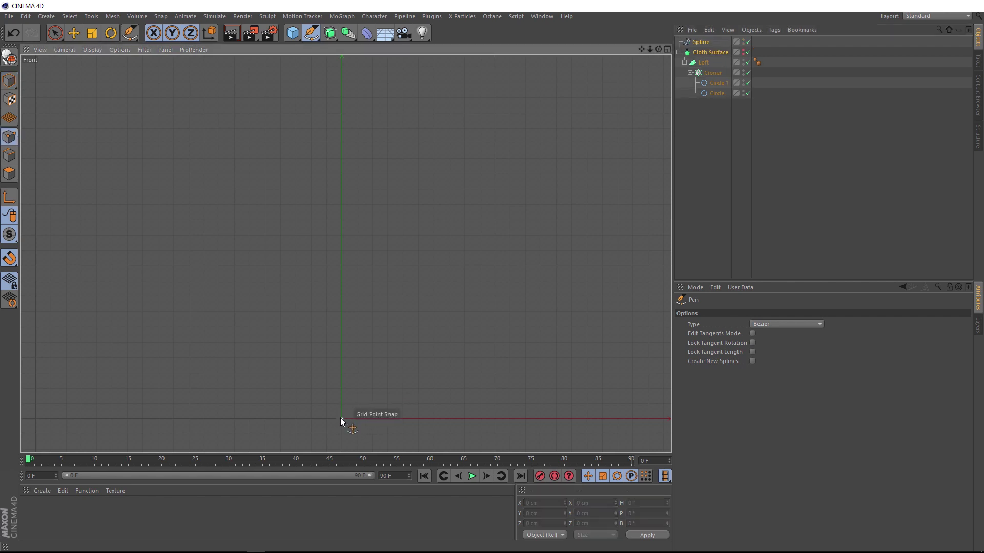
{"action": "left_click", "coordinate": [342, 265]}
{"action": "left_click", "coordinate": [342, 113]}
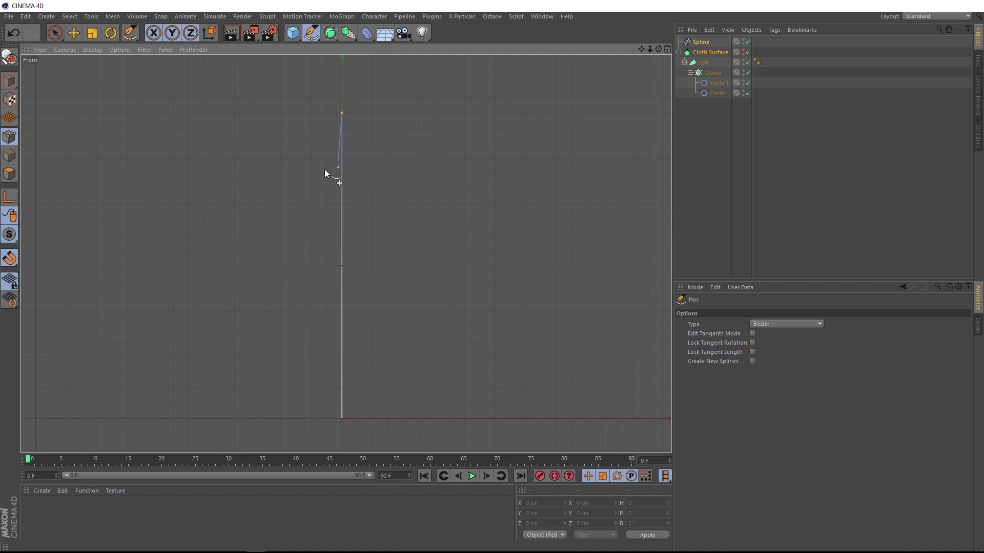
Turn snapping off, maximise the Perspective view and select the spline's top point.
{"action": "left_click", "coordinate": [10, 260]}
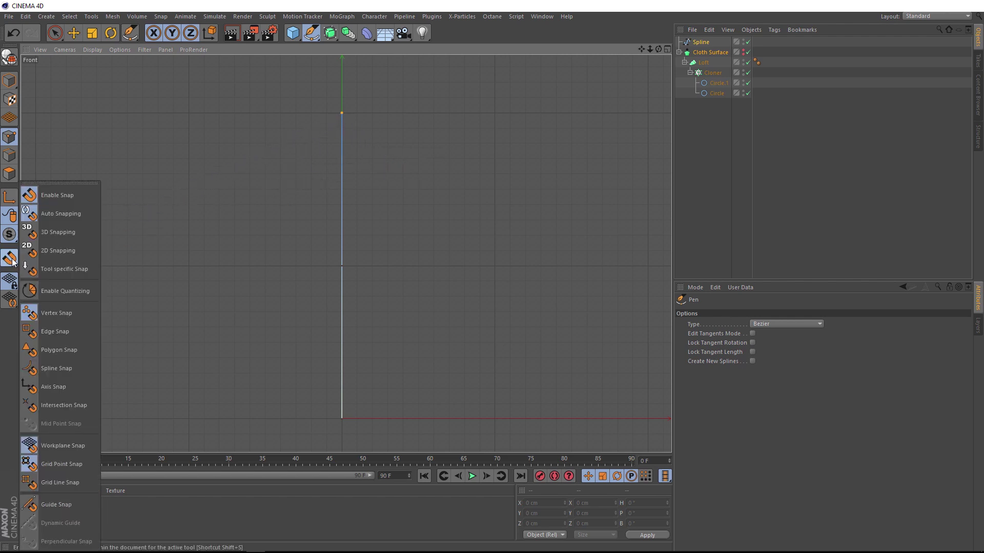
{"action": "left_click", "coordinate": [63, 195]}
{"action": "left_click", "coordinate": [10, 82]}
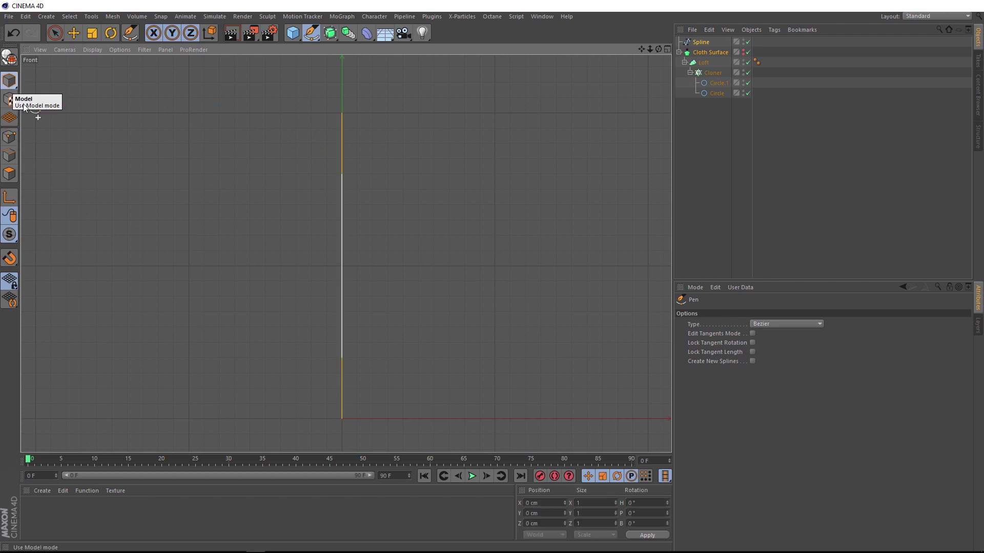
{"action": "middle_click", "coordinate": [215, 167]}
{"action": "middle_click", "coordinate": [198, 169]}
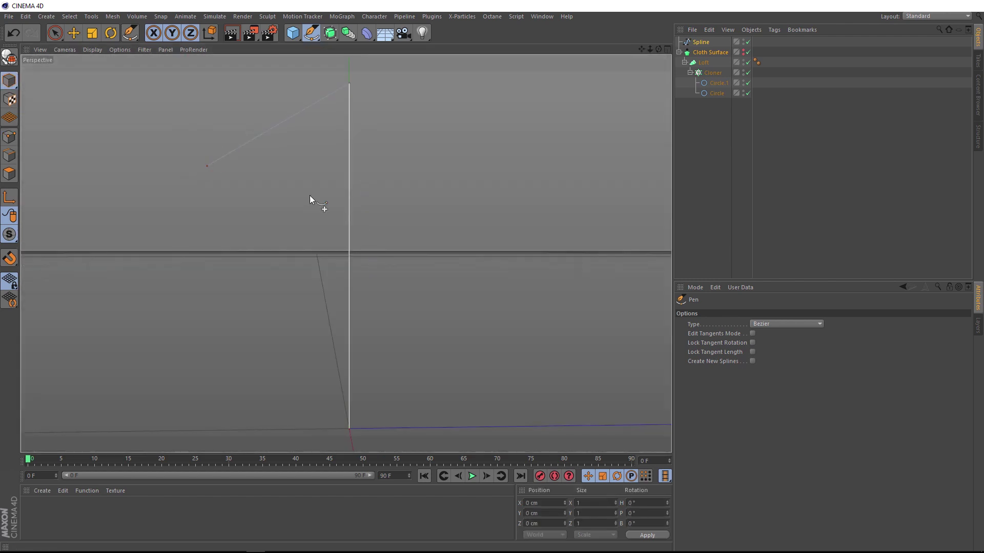
{"action": "left_click_drag", "start_coordinate": [330, 211], "coordinate": [430, 213], "text": "alt"}
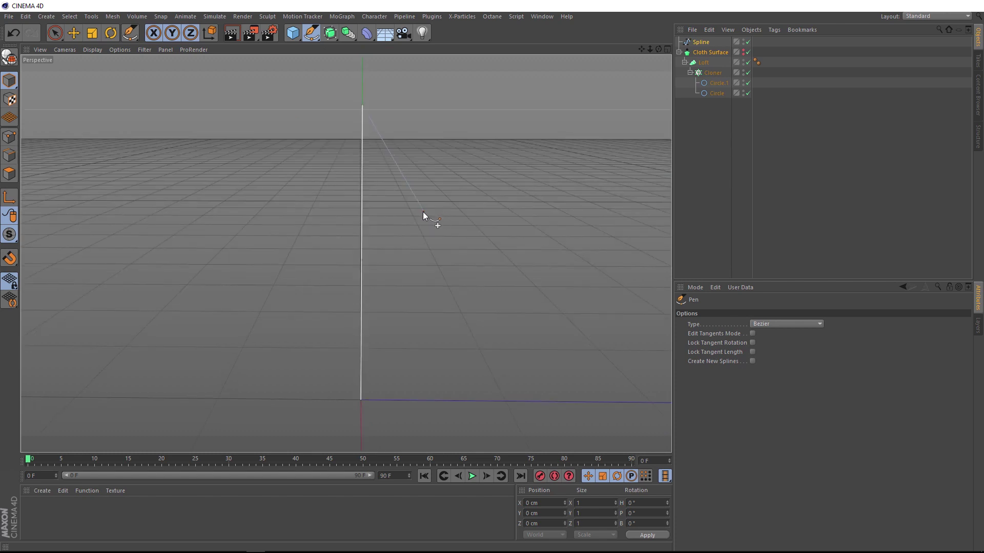
{"action": "left_click", "coordinate": [9, 137]}
{"action": "left_click", "coordinate": [365, 106]}
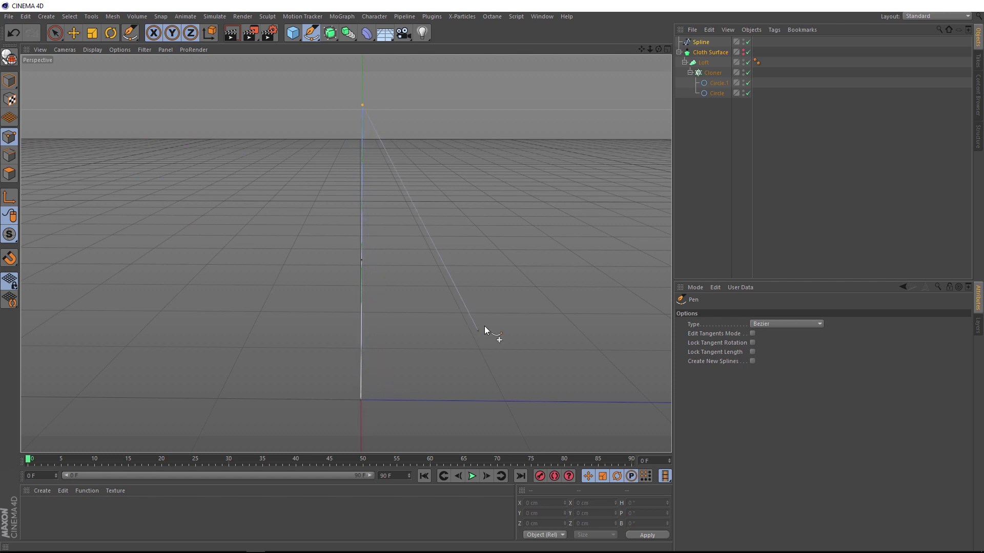
Give the Spline object an IK-Spline tag from Character Tags.
{"action": "left_click", "coordinate": [700, 42]}
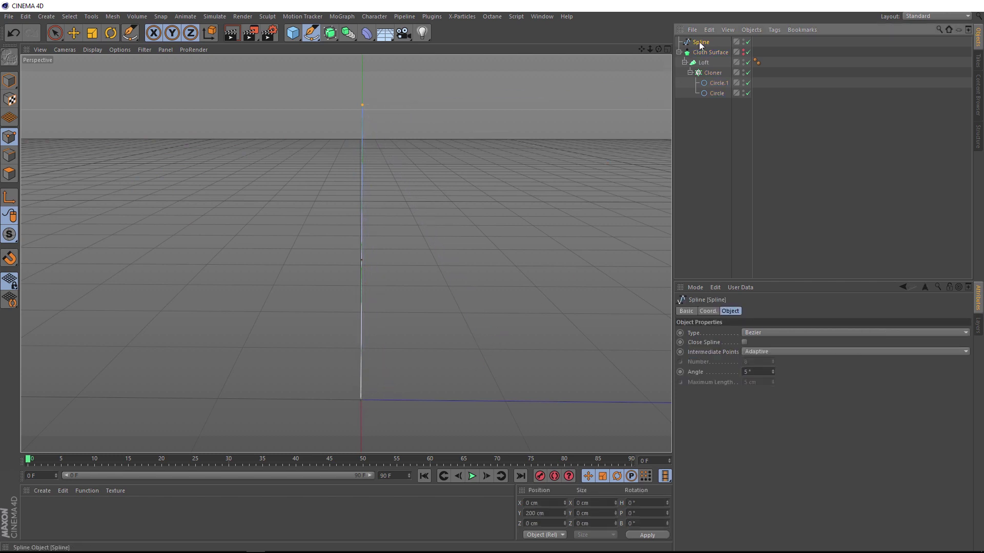
{"action": "left_click", "coordinate": [775, 30]}
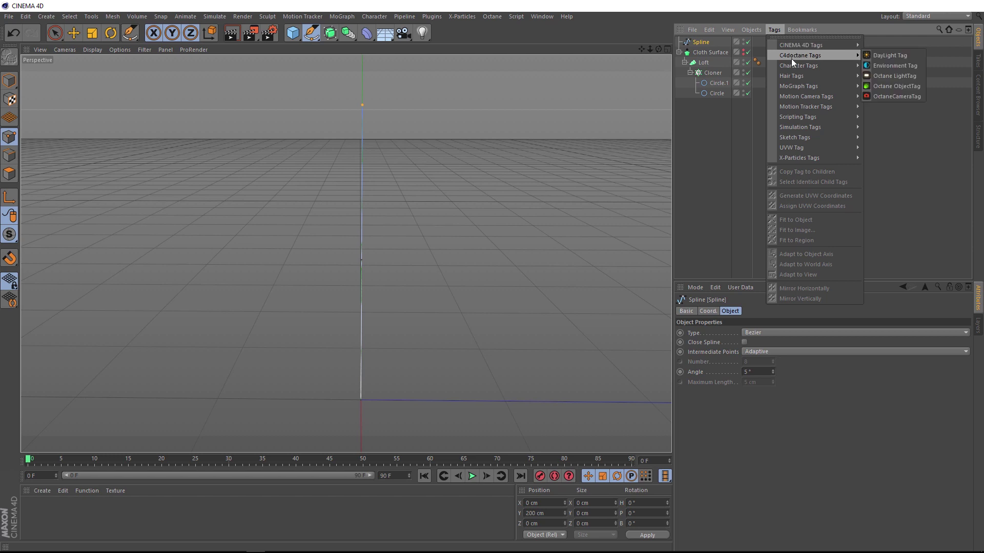
{"action": "mouse_move", "coordinate": [797, 65]}
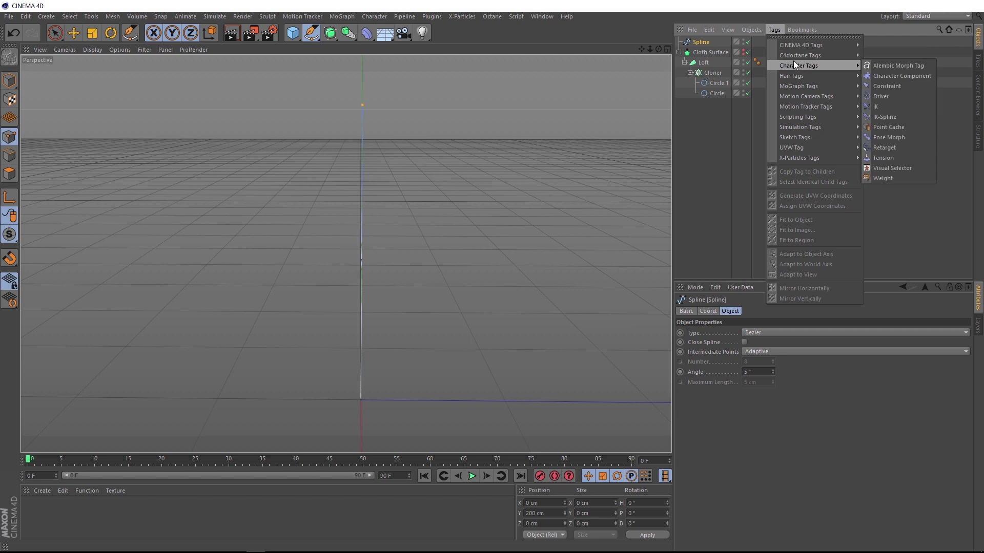
{"action": "left_click", "coordinate": [922, 118]}
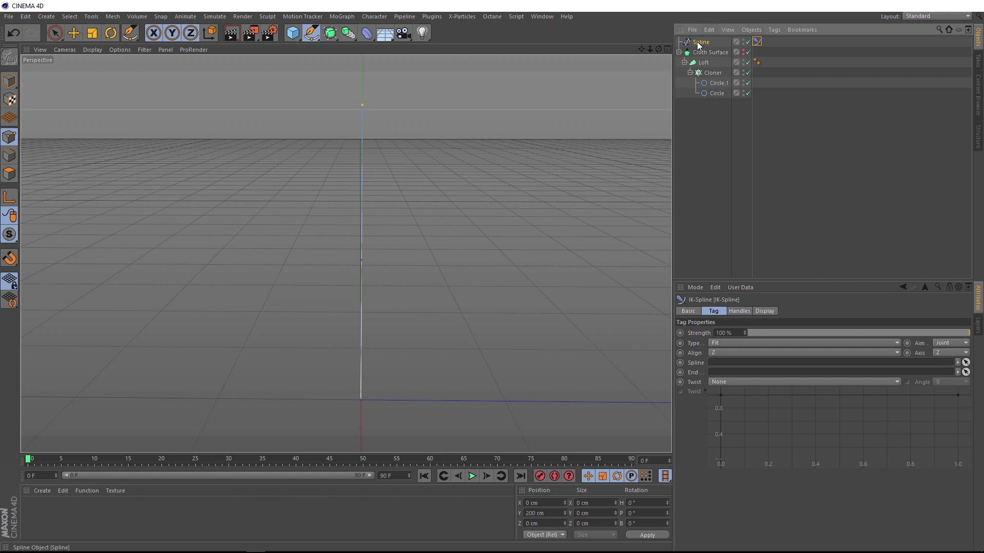
Link the Spline into the IK-Spline tag's Spline field and show its Handles settings.
{"action": "left_click_drag", "start_coordinate": [727, 189], "coordinate": [717, 362]}
{"action": "left_click", "coordinate": [738, 312]}
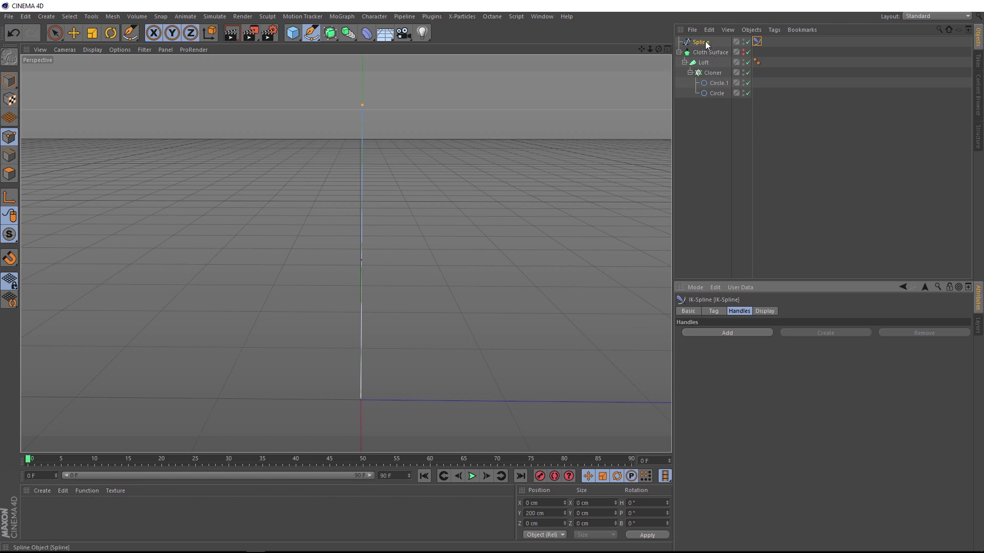
{"action": "left_click_drag", "start_coordinate": [705, 41], "coordinate": [368, 253]}
{"action": "left_click_drag", "start_coordinate": [373, 98], "coordinate": [373, 99]}
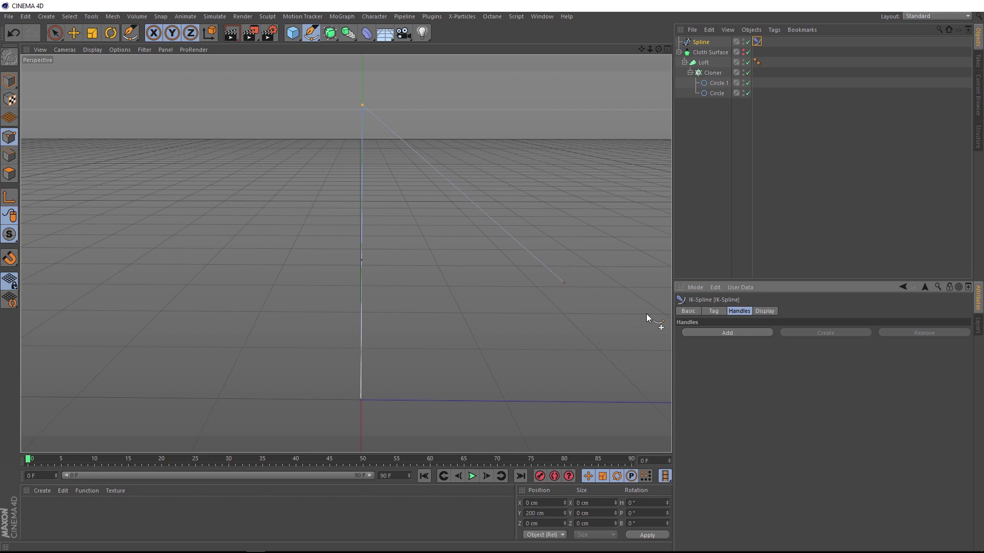
Add three handles and create a driving null for each (Null.0, Null.1, Null.2).
{"action": "left_click", "coordinate": [728, 333]}
{"action": "left_click", "coordinate": [730, 333]}
{"action": "left_click", "coordinate": [729, 333]}
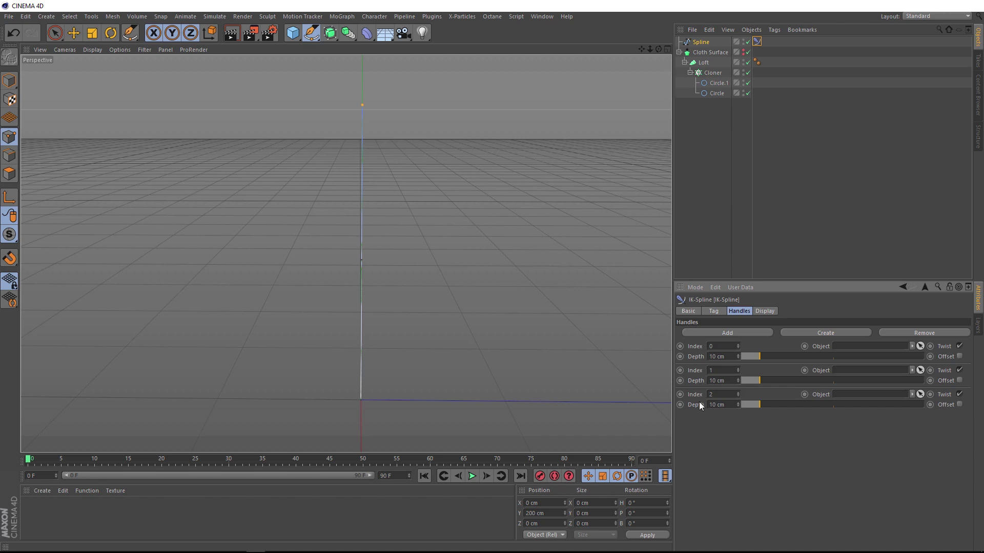
{"action": "left_click", "coordinate": [816, 333]}
{"action": "left_click", "coordinate": [816, 333]}
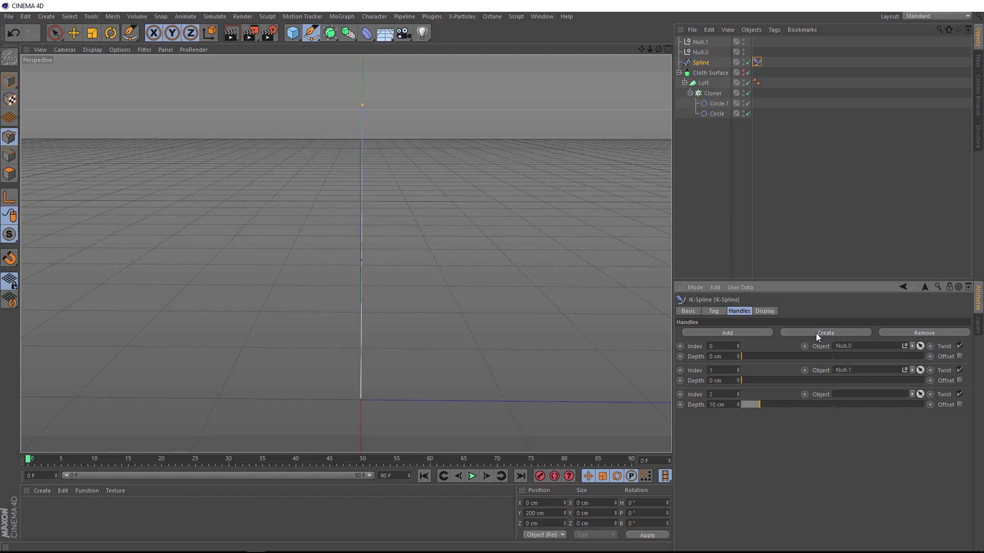
{"action": "left_click", "coordinate": [816, 333]}
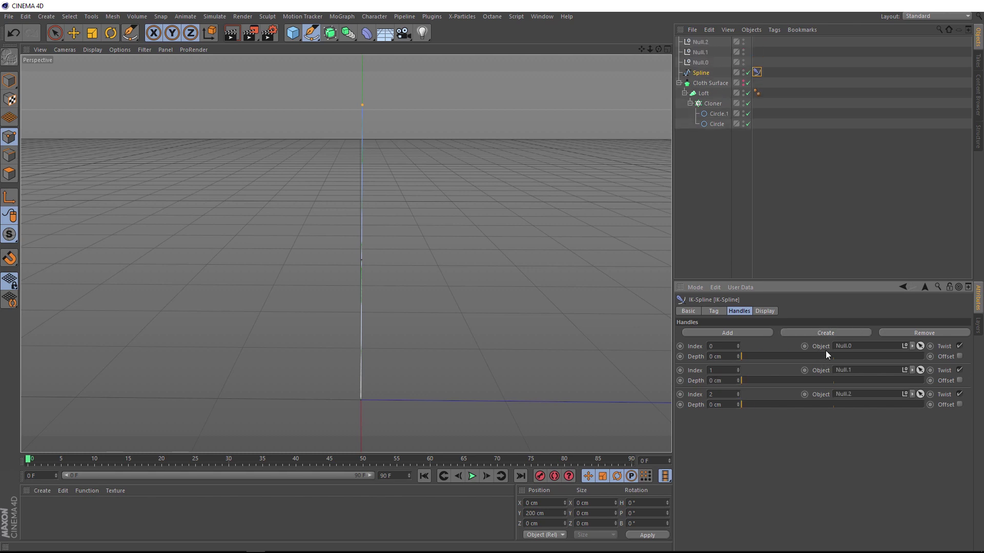
Test-move Null.2 left along X, then undo the move.
{"action": "left_click", "coordinate": [700, 42]}
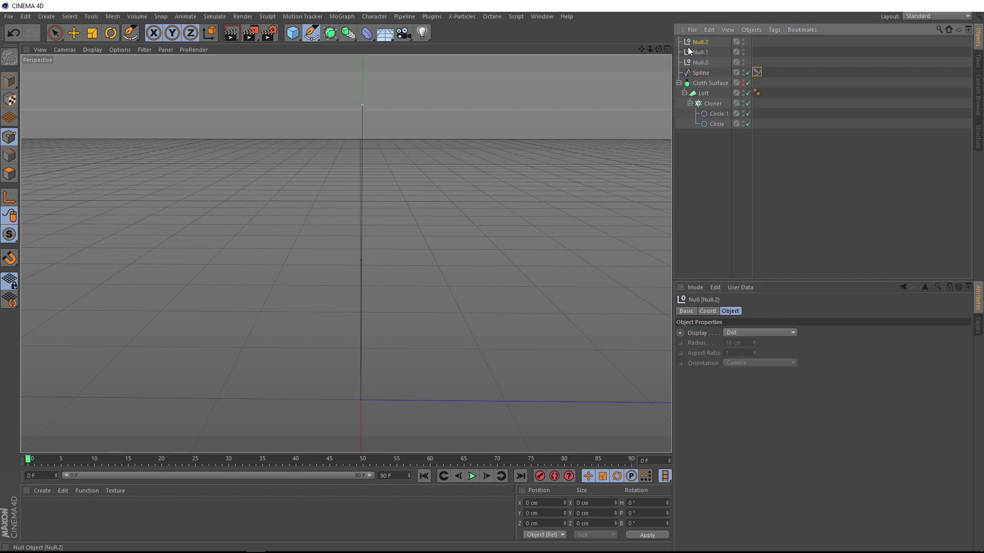
{"action": "left_click", "coordinate": [73, 31]}
{"action": "left_click_drag", "start_coordinate": [296, 107], "coordinate": [198, 107]}
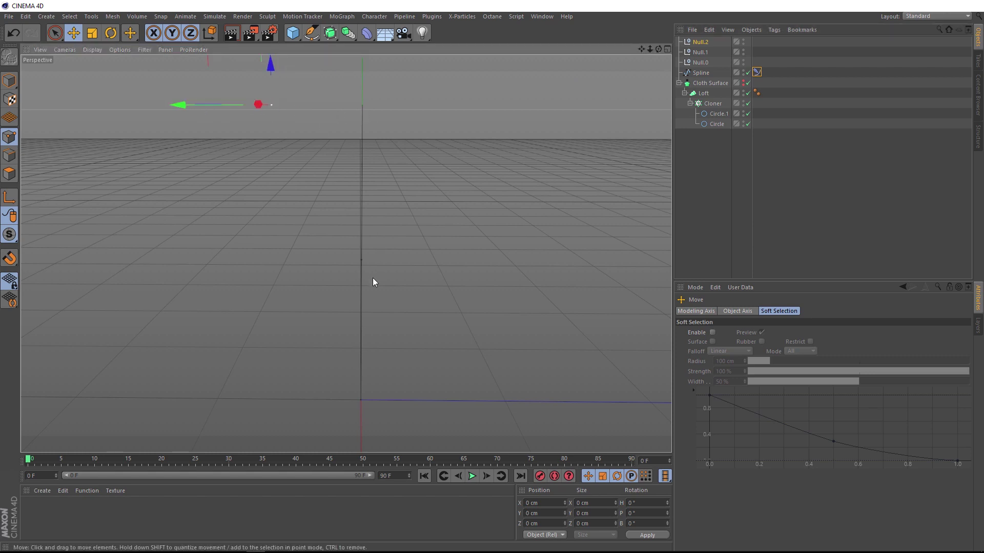
{"action": "key", "text": "ctrl+z"}
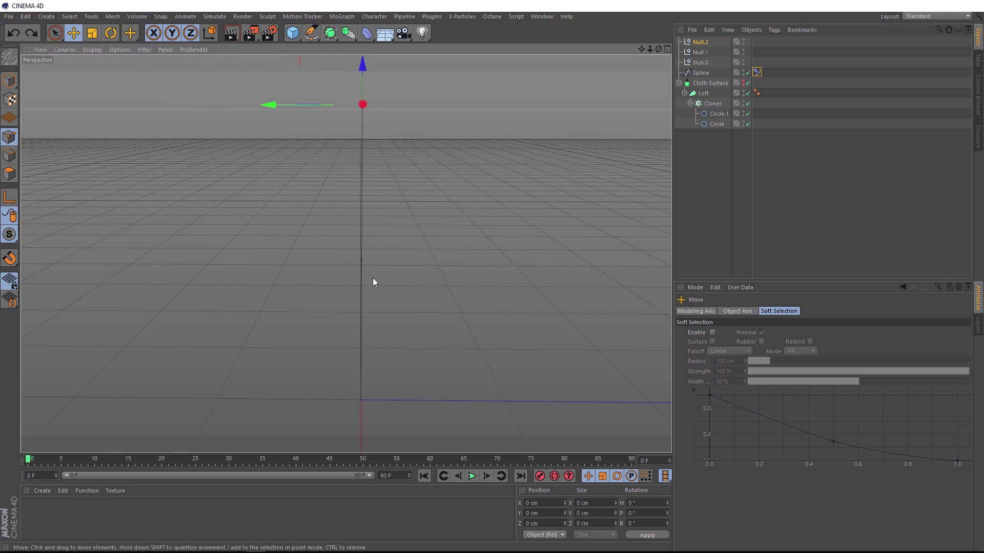
Link Null.0 into the IK-Spline tag's End field, then undo a test slide of the null.
{"action": "left_click", "coordinate": [756, 72]}
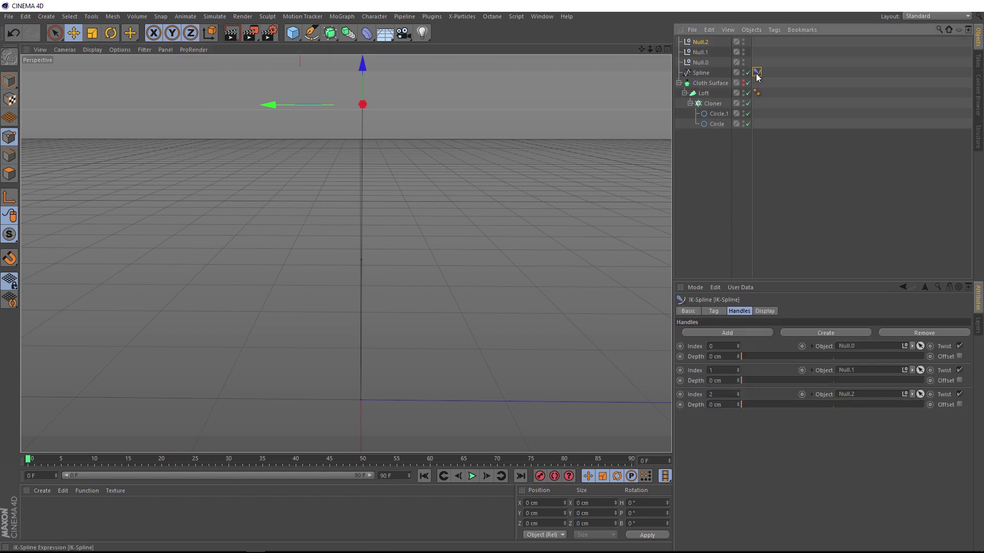
{"action": "left_click", "coordinate": [706, 311]}
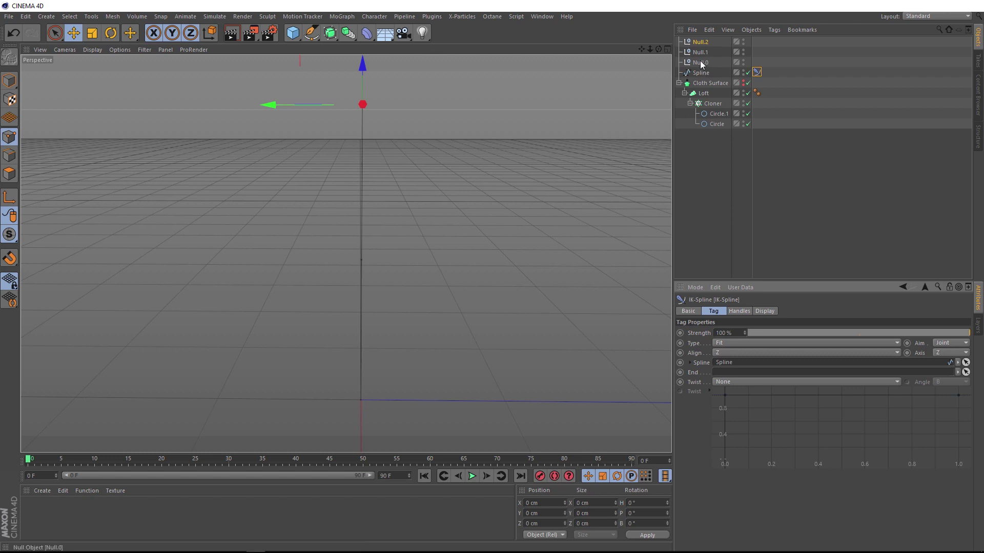
{"action": "left_click_drag", "start_coordinate": [701, 64], "coordinate": [728, 373]}
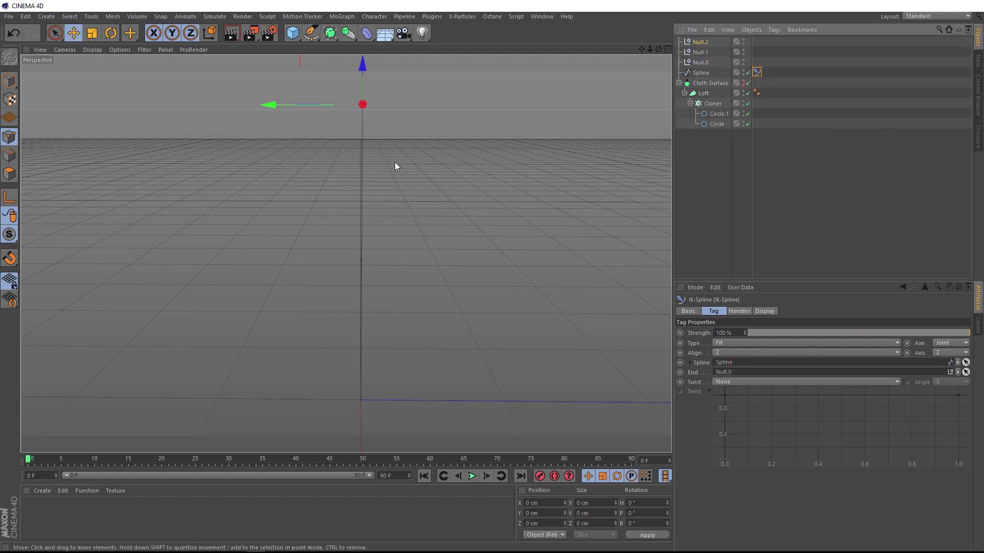
{"action": "left_click_drag", "start_coordinate": [278, 104], "coordinate": [131, 144]}
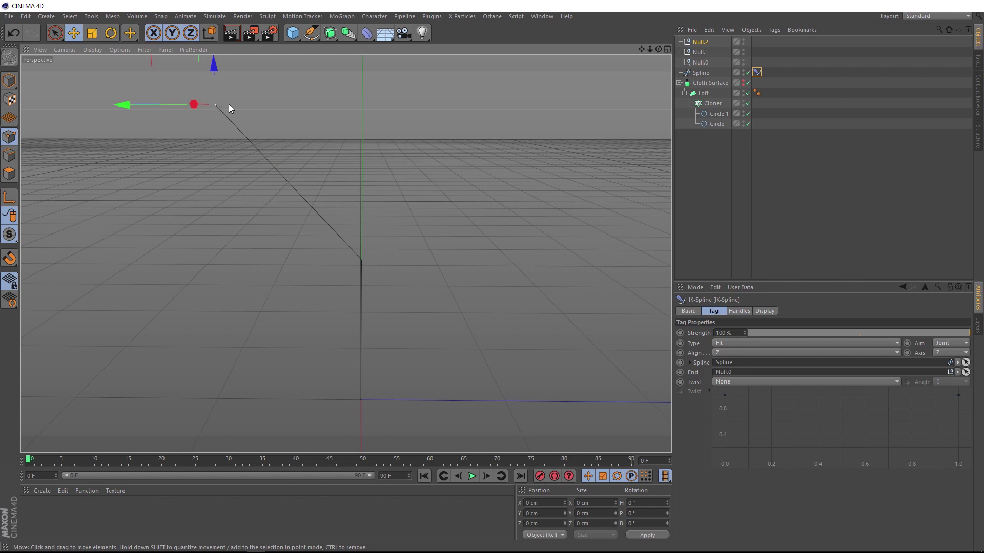
{"action": "key", "text": "ctrl+z"}
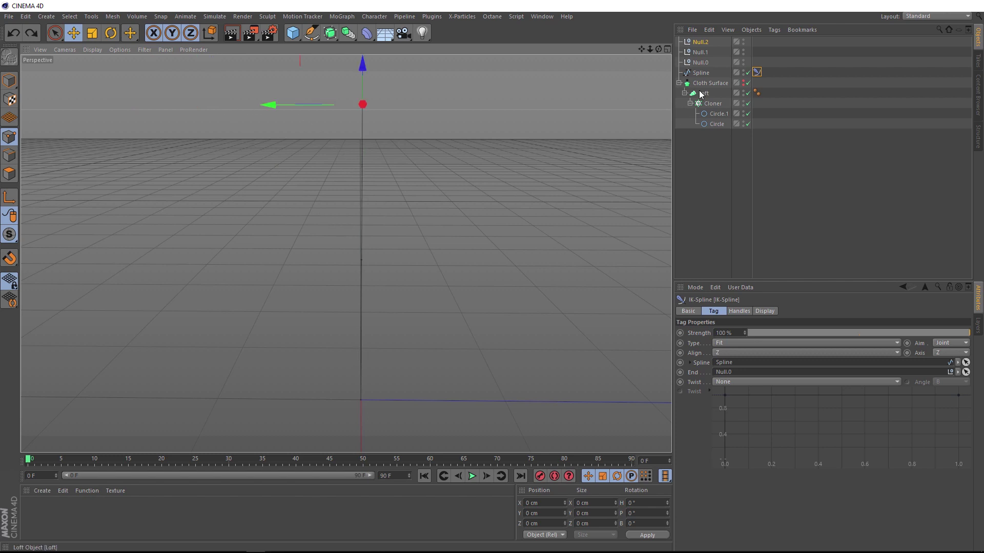
Set the Spline's type to Akima with Subdivided intermediate points.
{"action": "left_click", "coordinate": [700, 72]}
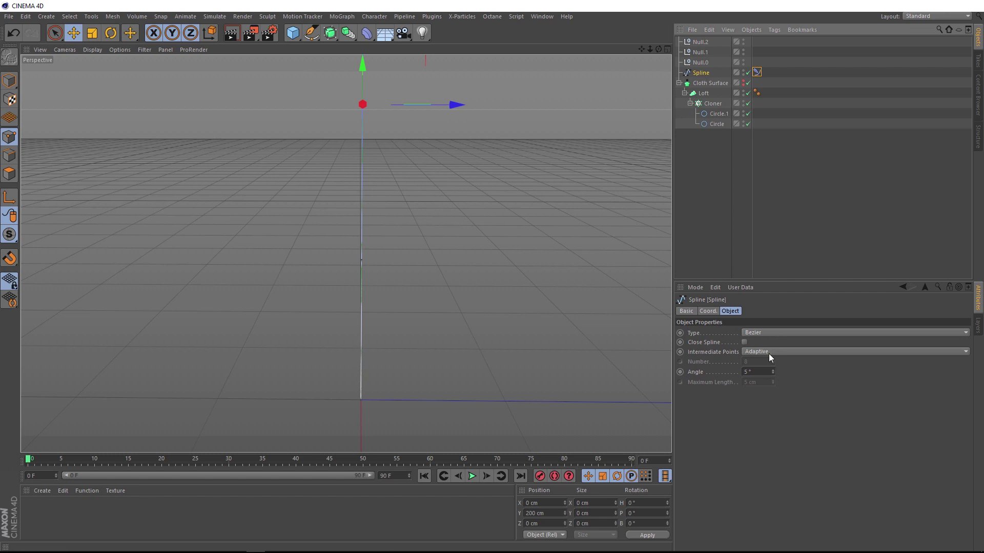
{"action": "left_click", "coordinate": [769, 333]}
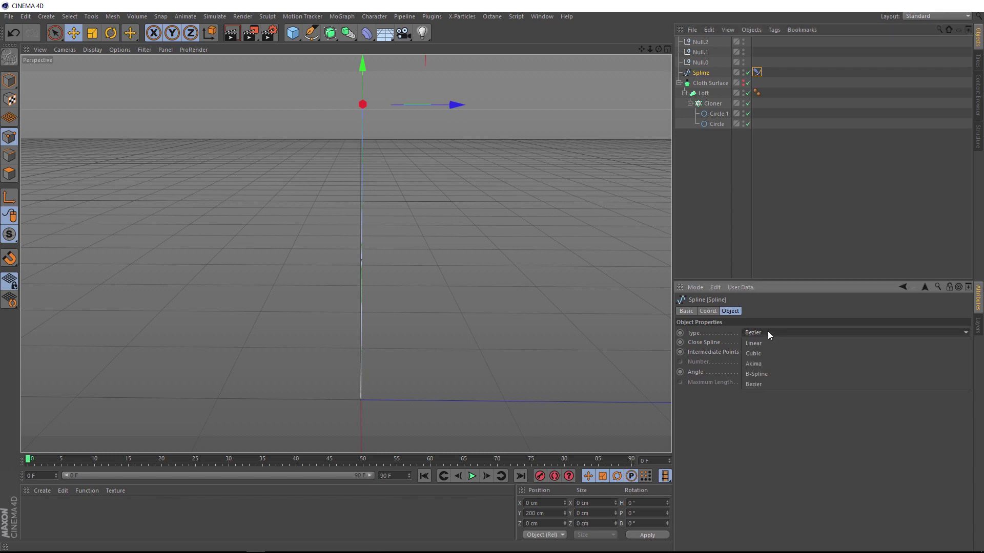
{"action": "left_click", "coordinate": [763, 363]}
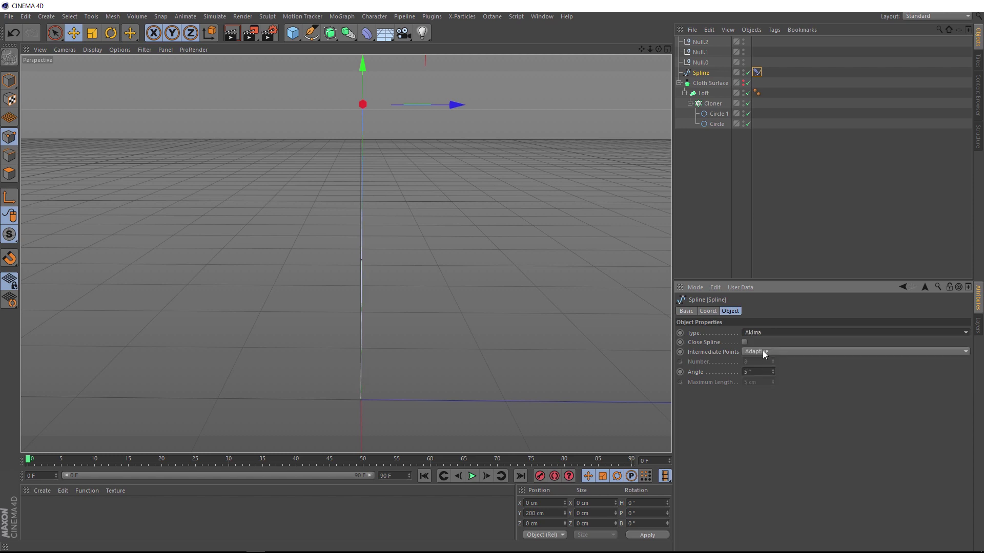
{"action": "left_click", "coordinate": [762, 351]}
{"action": "left_click", "coordinate": [765, 401]}
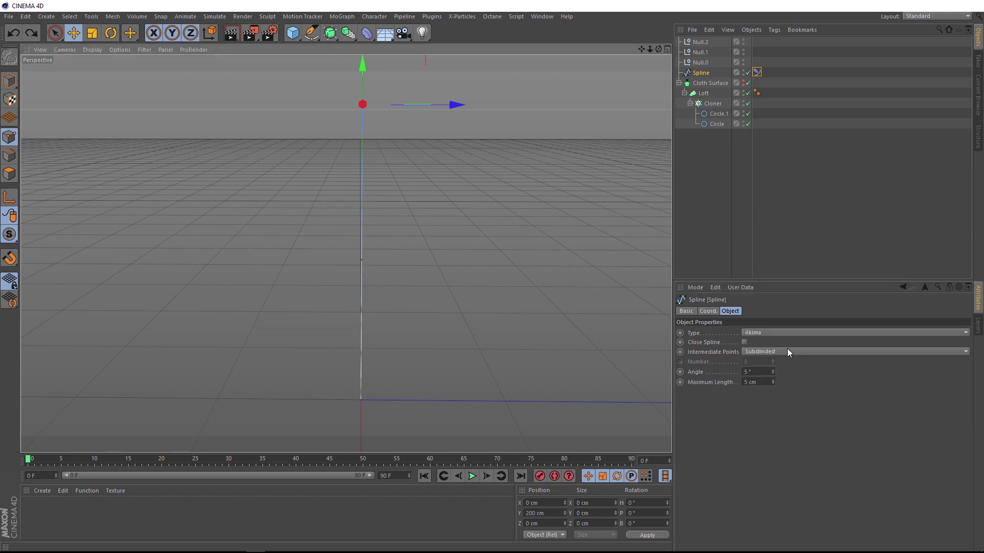
Pull Null.2 about 106 cm left and switch the Spline type to B-Spline.
{"action": "left_click", "coordinate": [700, 42]}
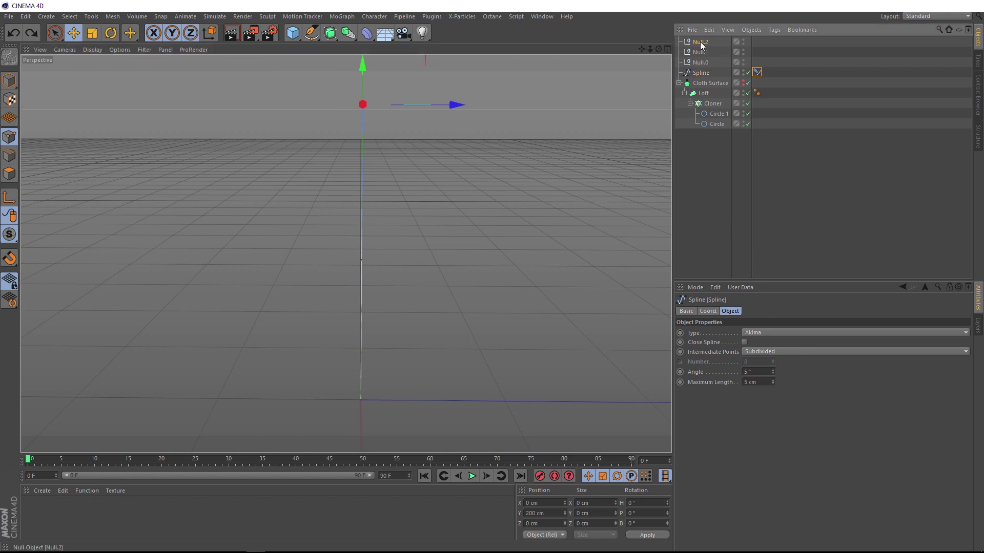
{"action": "left_click_drag", "start_coordinate": [318, 103], "coordinate": [149, 134]}
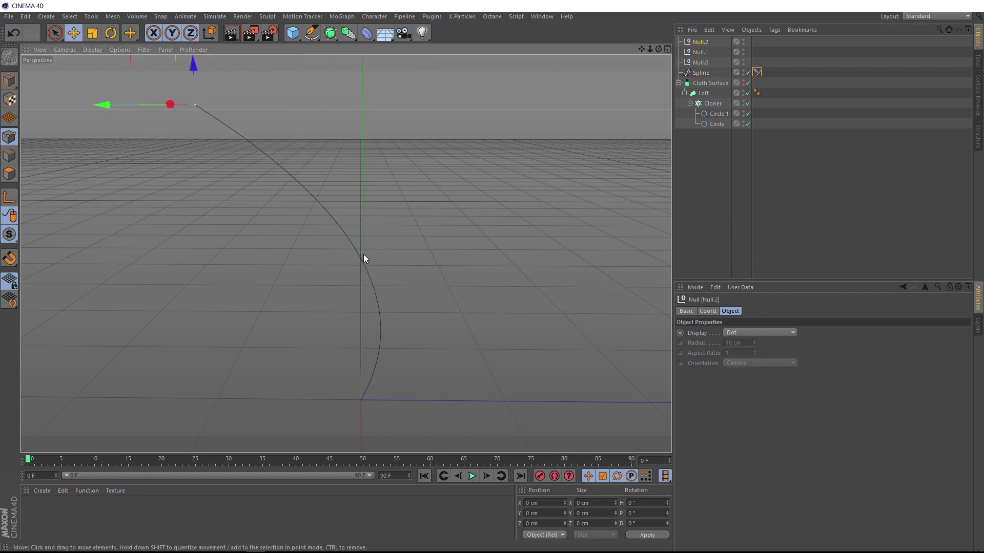
{"action": "left_click", "coordinate": [702, 73]}
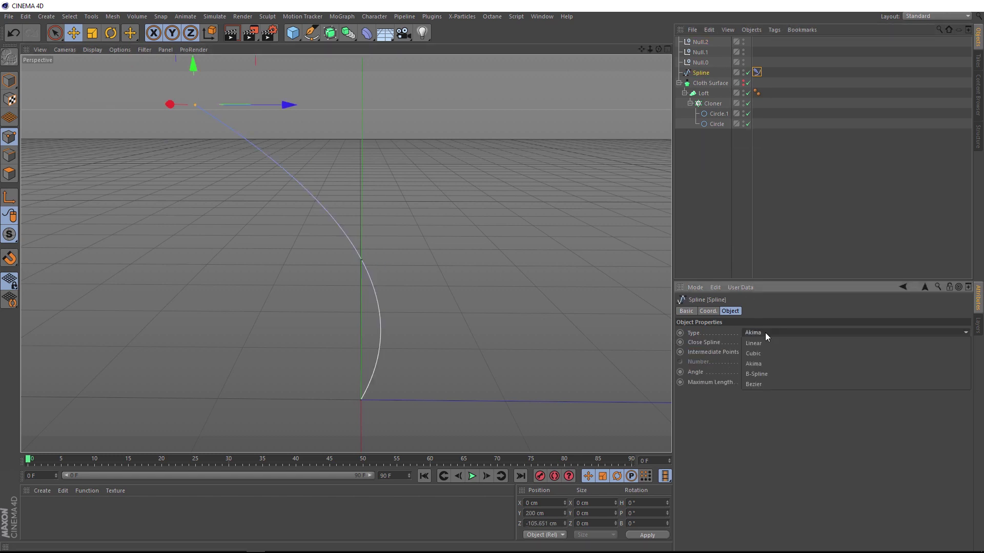
{"action": "left_click", "coordinate": [765, 333]}
{"action": "left_click", "coordinate": [764, 375]}
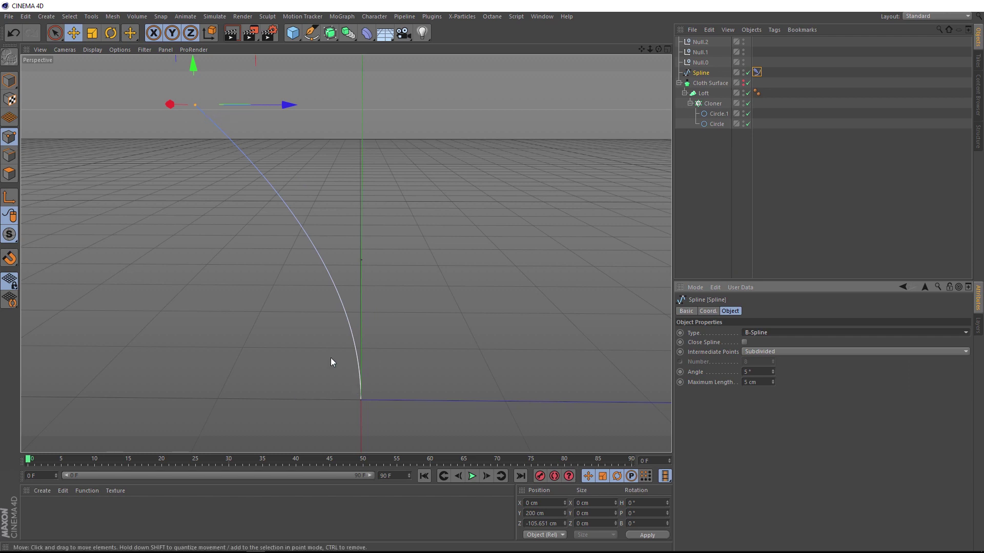
Add Spline.1 to the Cloner, check the Cloner's Effectors list, and open its settings.
{"action": "left_click", "coordinate": [711, 104]}
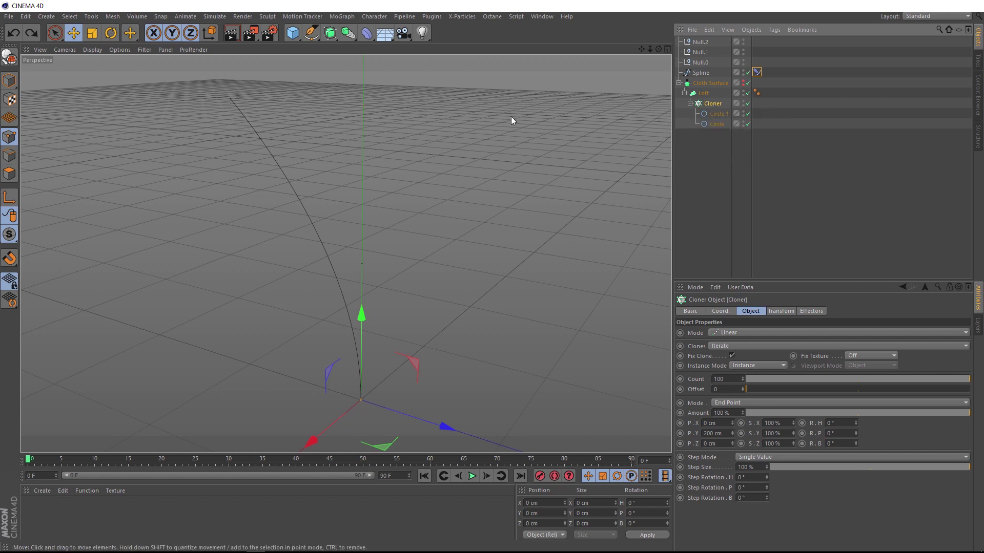
{"action": "left_click", "coordinate": [342, 17]}
{"action": "mouse_move", "coordinate": [345, 32]}
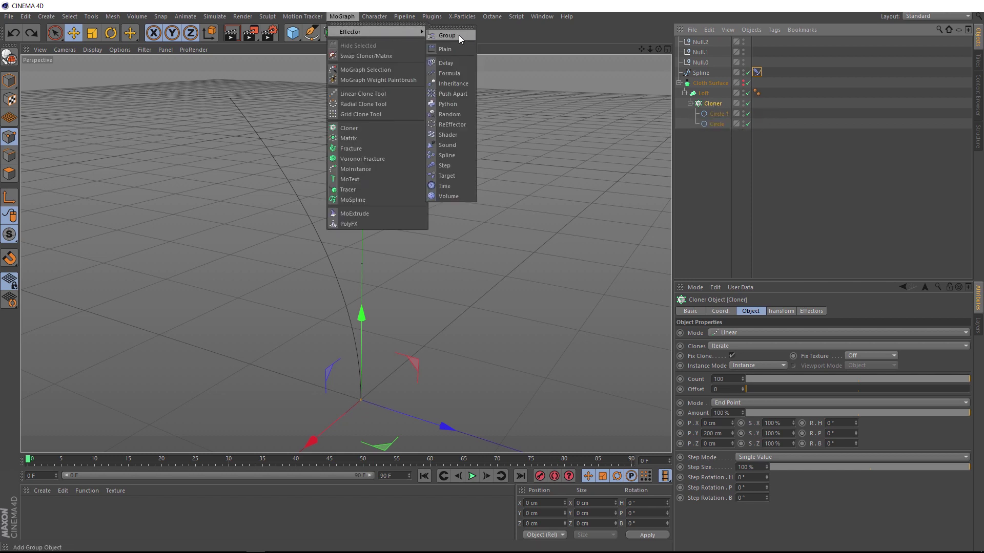
{"action": "left_click", "coordinate": [454, 155]}
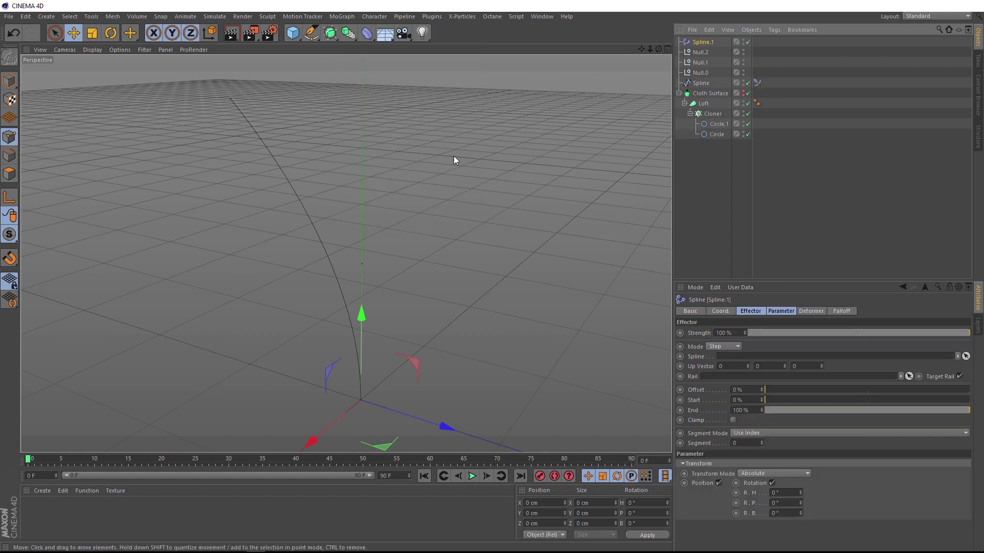
{"action": "left_click", "coordinate": [713, 113]}
{"action": "left_click", "coordinate": [813, 312]}
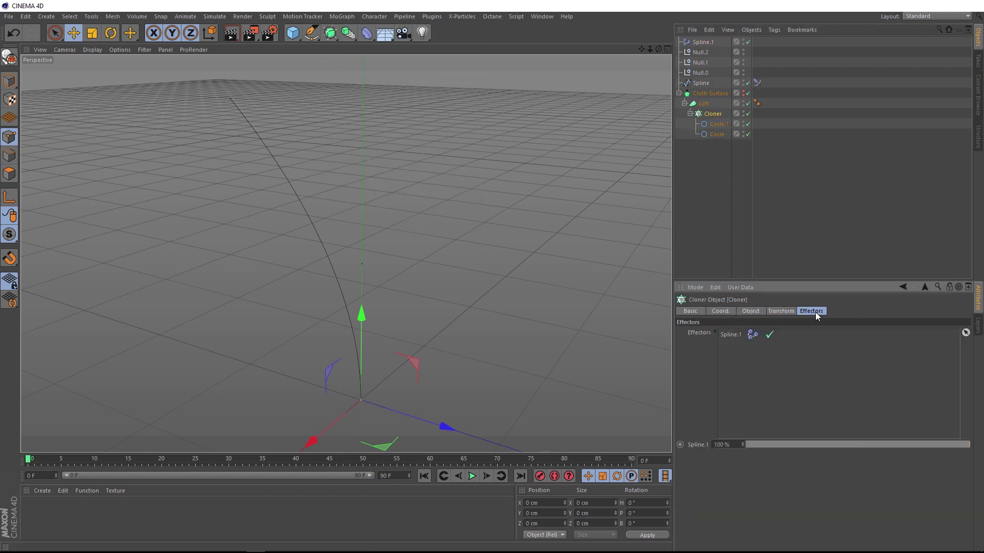
{"action": "double_click", "coordinate": [730, 335]}
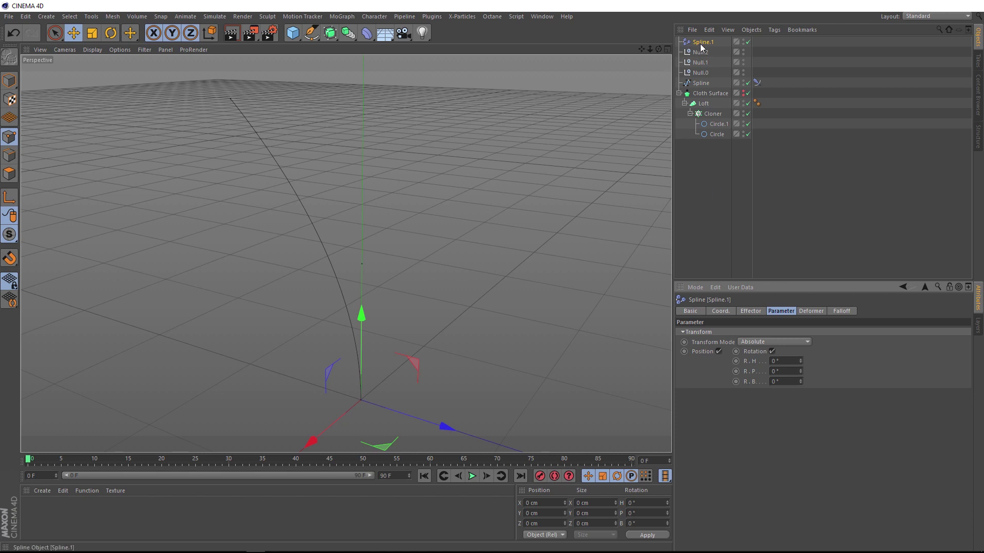
Link the Spline into Spline.1's spline field and make the lofted surface visible again.
{"action": "left_click", "coordinate": [751, 312]}
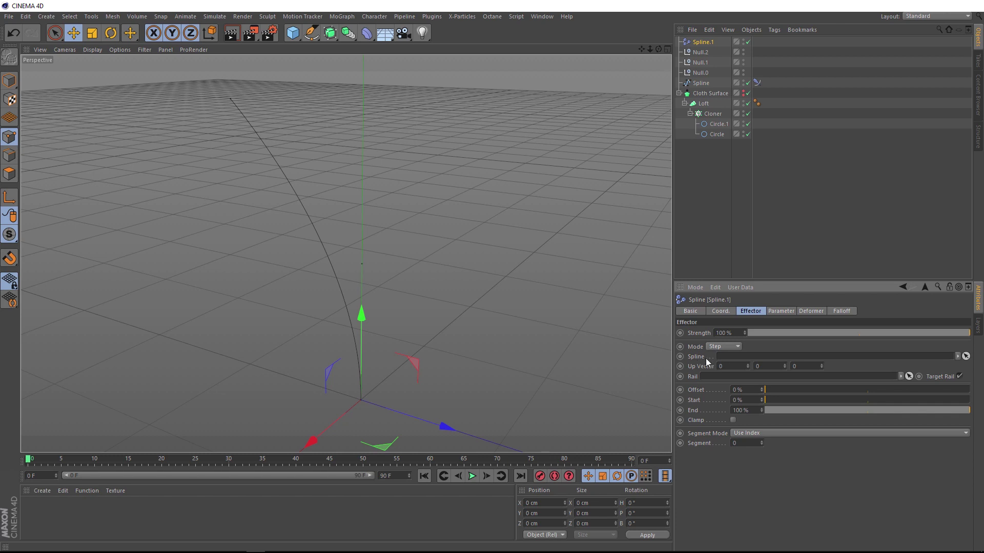
{"action": "left_click_drag", "start_coordinate": [700, 83], "coordinate": [728, 362]}
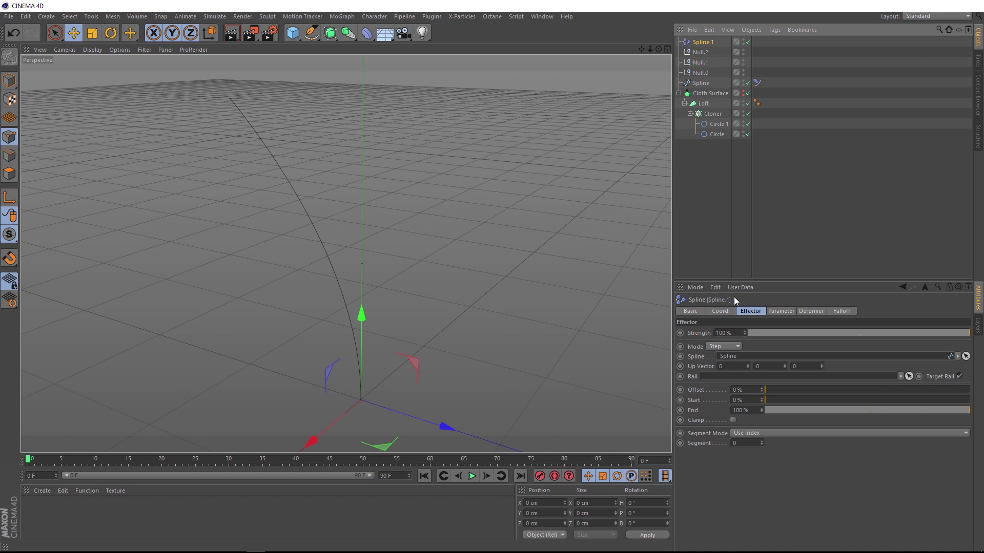
{"action": "left_click", "coordinate": [744, 101]}
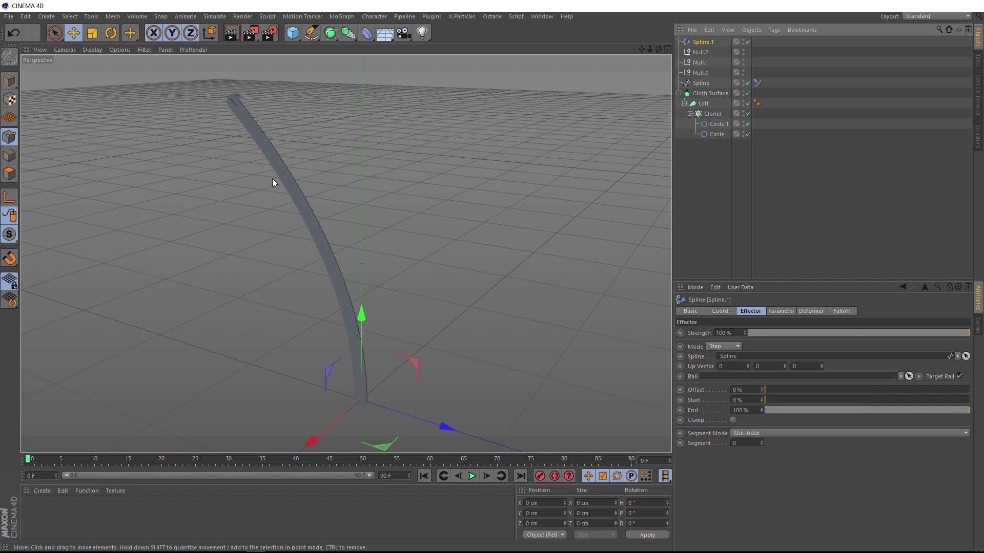
Set Spline.1's rotation P to 90°, discarding a trial heading change.
{"action": "left_click", "coordinate": [788, 310]}
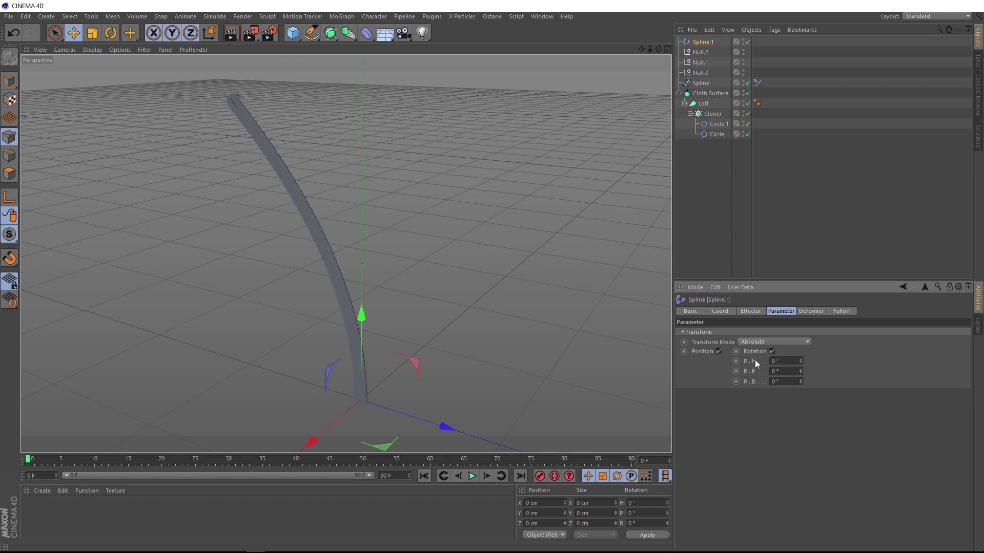
{"action": "mouse_move", "coordinate": [801, 362]}
{"action": "left_mouse_down"}
{"action": "mouse_move", "coordinate": [801, 344]}
{"action": "mouse_move", "coordinate": [800, 368]}
{"action": "left_mouse_up"}
{"action": "key", "text": "ctrl+z"}
{"action": "left_click", "coordinate": [768, 371]}
{"action": "type", "text": "90"}
{"action": "key", "text": "Return"}
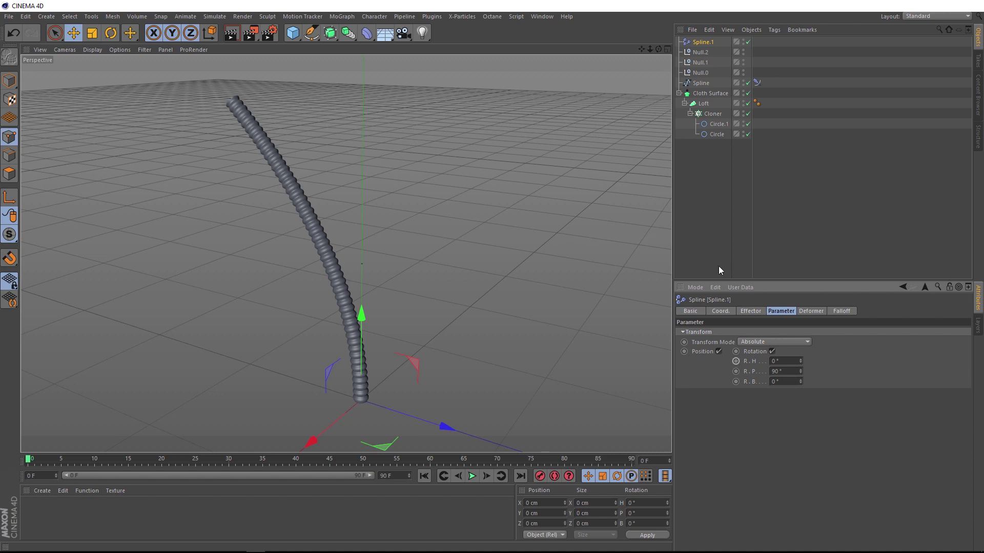
Move Null.2 down and raise Null.1 to bend the tube into a curve.
{"action": "left_click", "coordinate": [700, 52]}
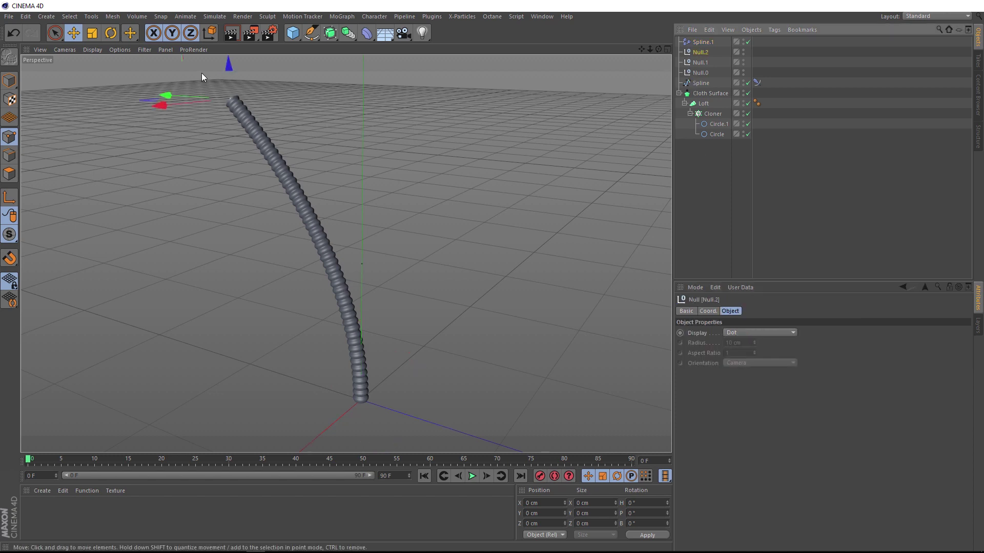
{"action": "mouse_move", "coordinate": [201, 84]}
{"action": "left_mouse_down"}
{"action": "mouse_move", "coordinate": [278, 189]}
{"action": "mouse_move", "coordinate": [229, 144]}
{"action": "mouse_move", "coordinate": [304, 247]}
{"action": "mouse_move", "coordinate": [242, 195]}
{"action": "mouse_move", "coordinate": [230, 214]}
{"action": "left_mouse_up"}
{"action": "left_click_drag", "start_coordinate": [349, 325], "coordinate": [428, 252], "text": "alt"}
{"action": "left_click", "coordinate": [370, 395]}
{"action": "left_click", "coordinate": [699, 62]}
{"action": "left_click_drag", "start_coordinate": [325, 213], "coordinate": [356, 143]}
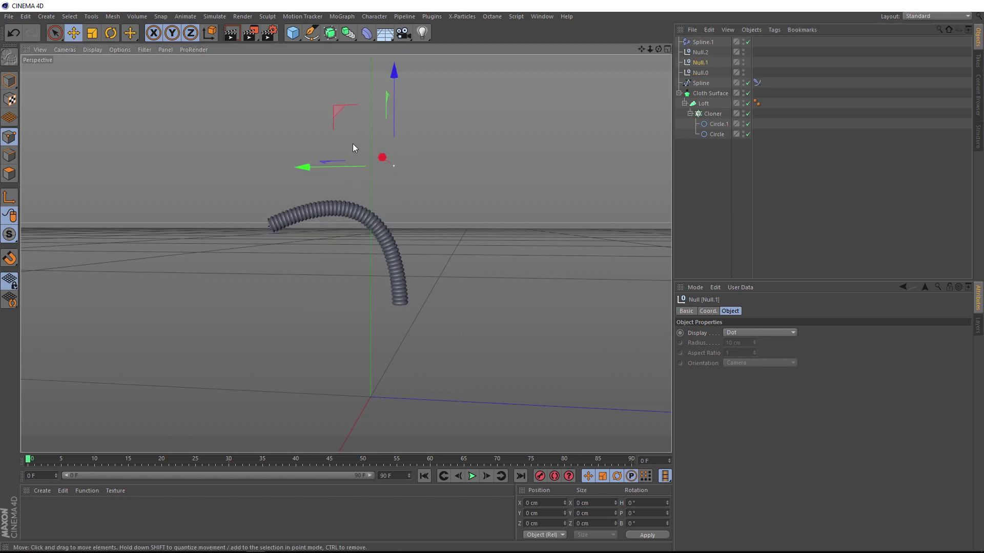
Make the Spline Akima, then shift Null.2 and Null.0 to refine the arch.
{"action": "left_click", "coordinate": [700, 82]}
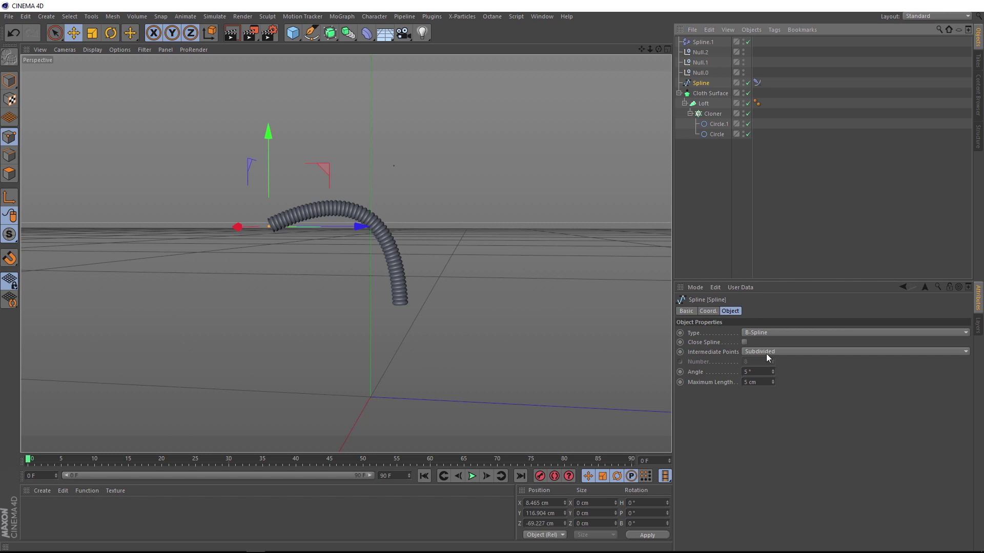
{"action": "left_click", "coordinate": [761, 332]}
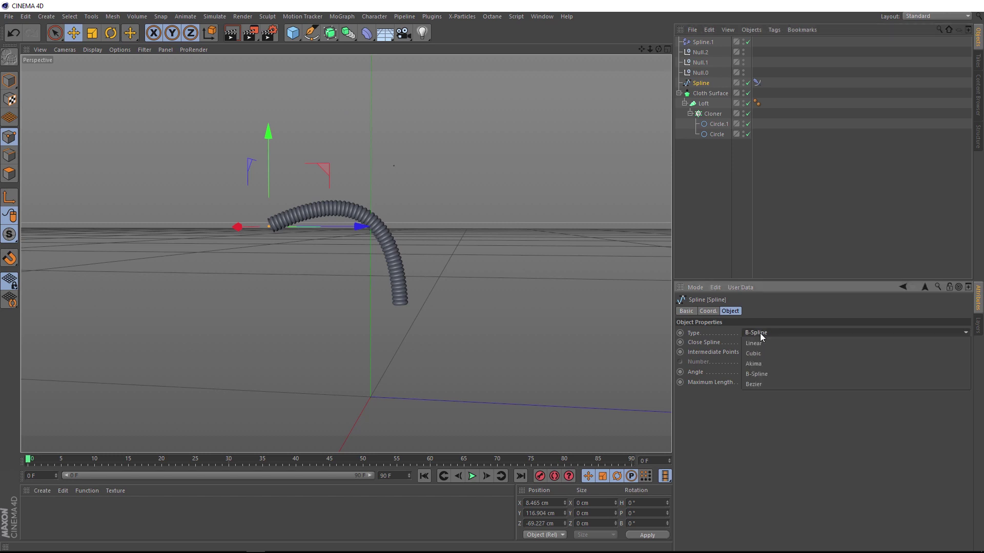
{"action": "left_click", "coordinate": [760, 366]}
{"action": "left_click", "coordinate": [697, 53]}
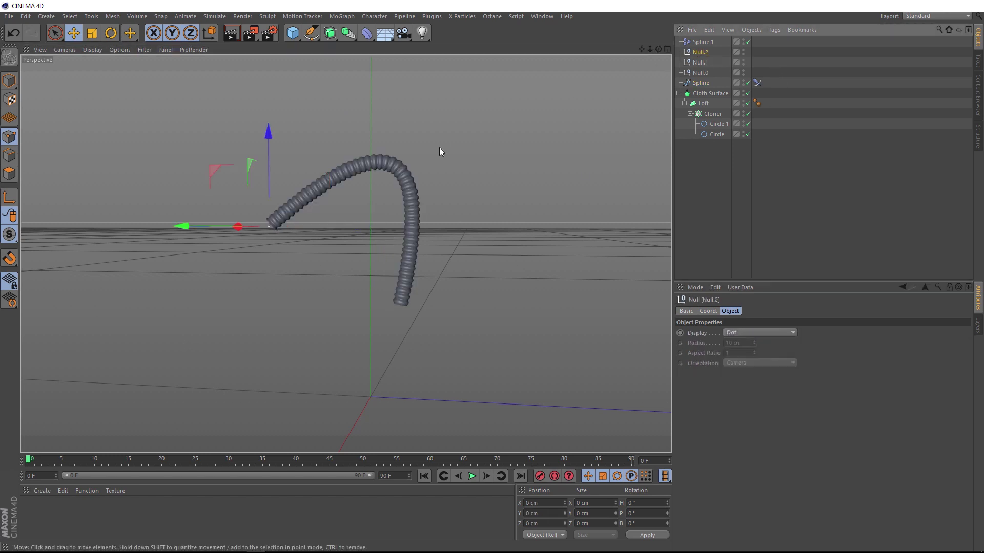
{"action": "left_click_drag", "start_coordinate": [296, 226], "coordinate": [229, 164]}
{"action": "left_click", "coordinate": [700, 73]}
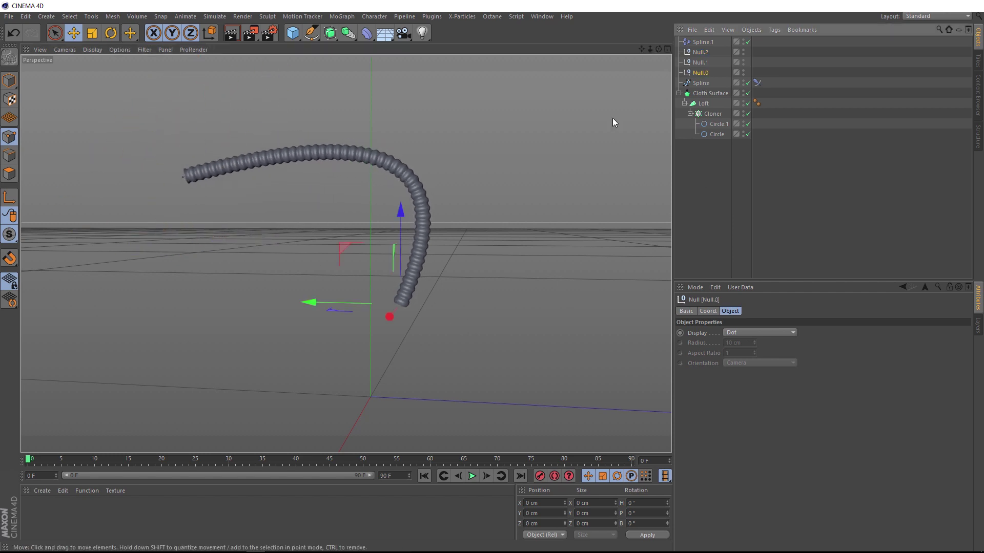
{"action": "left_click_drag", "start_coordinate": [389, 316], "coordinate": [424, 336]}
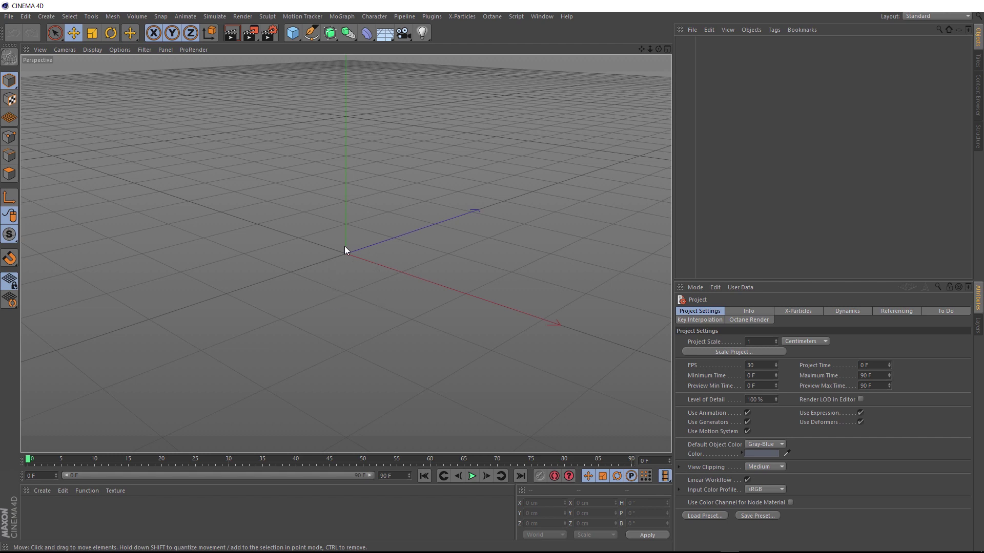
Add a Helix spline lying on the XZ plane.
{"action": "left_click", "coordinate": [311, 33]}
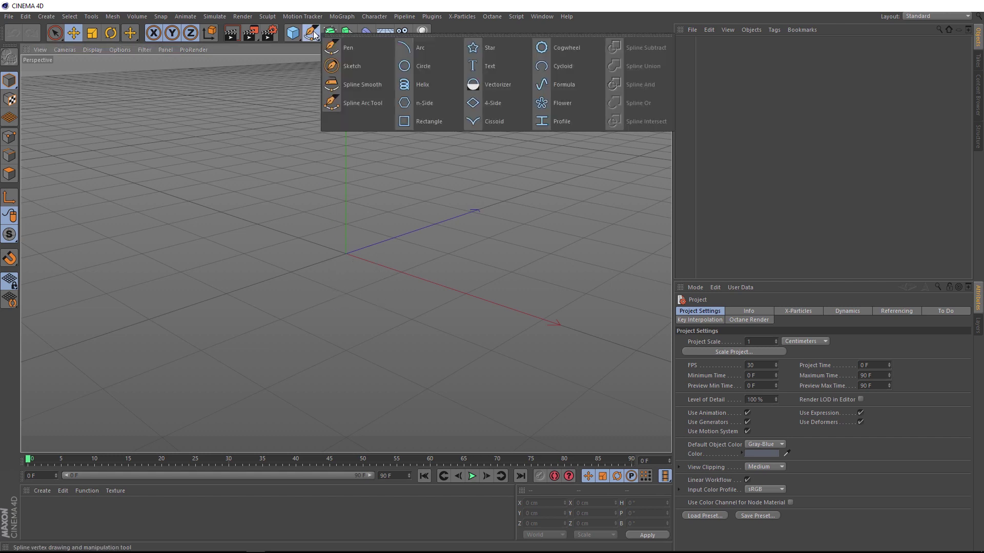
{"action": "left_click", "coordinate": [440, 87]}
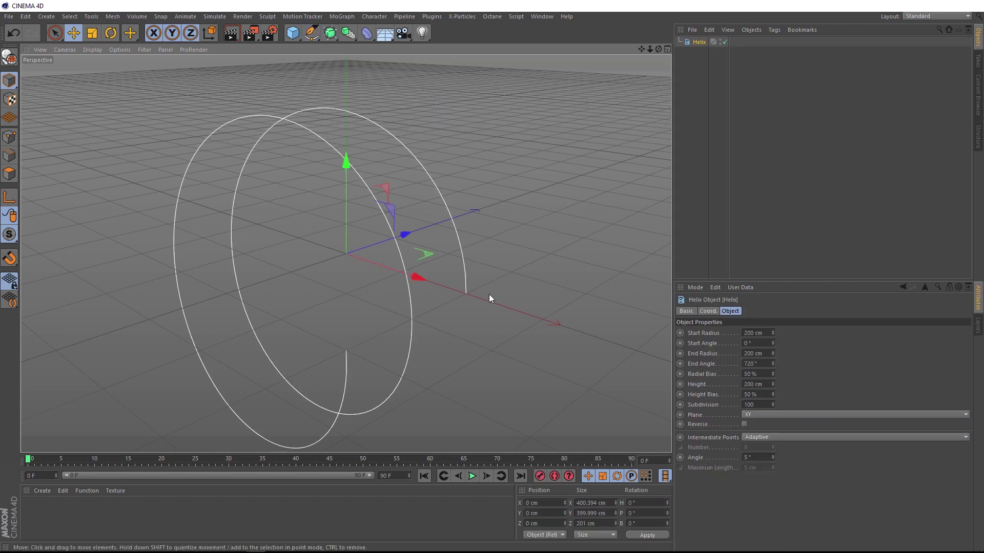
{"action": "left_click", "coordinate": [773, 415]}
{"action": "left_click", "coordinate": [773, 413]}
{"action": "scroll", "coordinate": [773, 413], "scroll_direction": "down", "scroll_amount": 2}
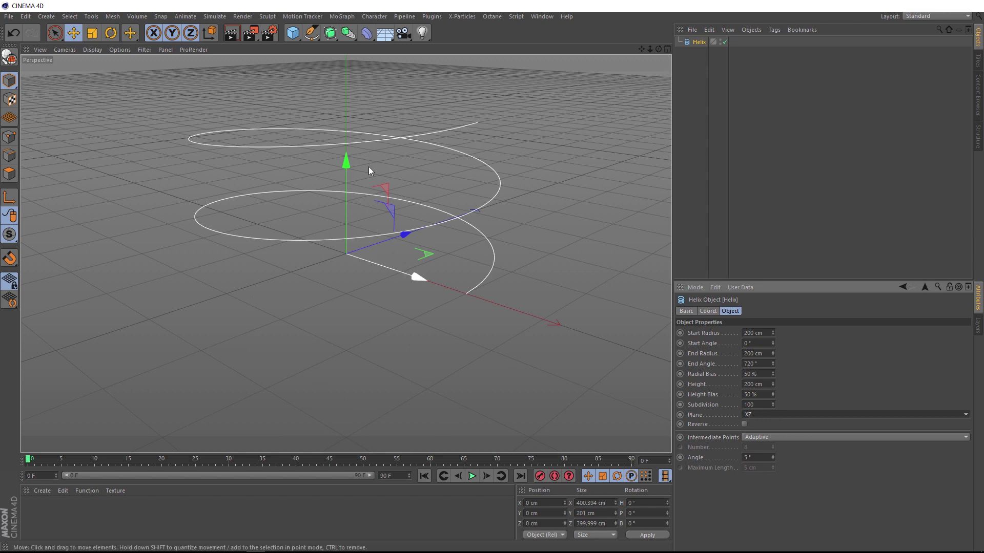
{"action": "left_click_drag", "start_coordinate": [316, 152], "coordinate": [327, 210], "text": "alt"}
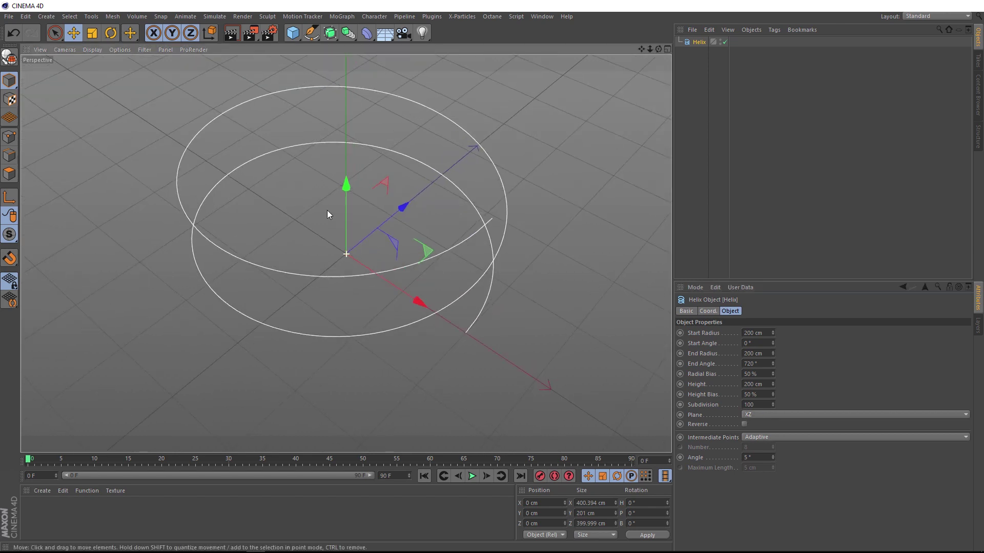
Give the helix 5 cm start and end radius and 2 cm height.
{"action": "left_click", "coordinate": [743, 333]}
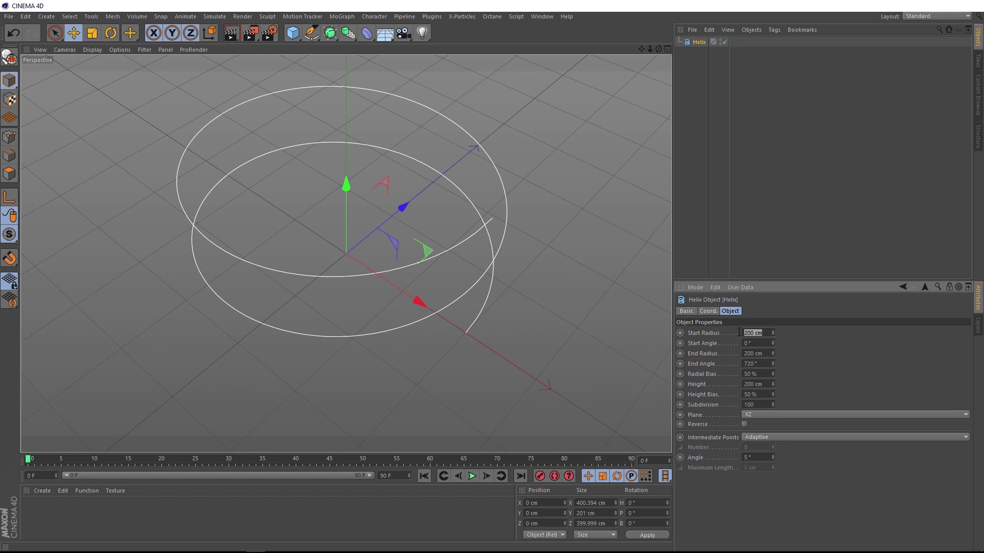
{"action": "type", "text": "5"}
{"action": "key", "text": "Return"}
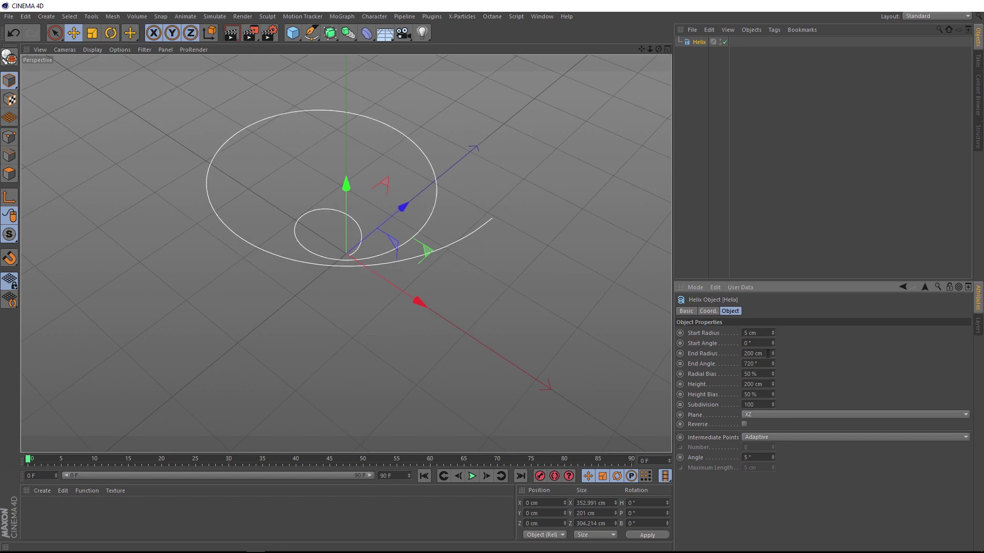
{"action": "left_click_drag", "start_coordinate": [762, 353], "coordinate": [733, 352]}
{"action": "type", "text": "5"}
{"action": "key", "text": "Return"}
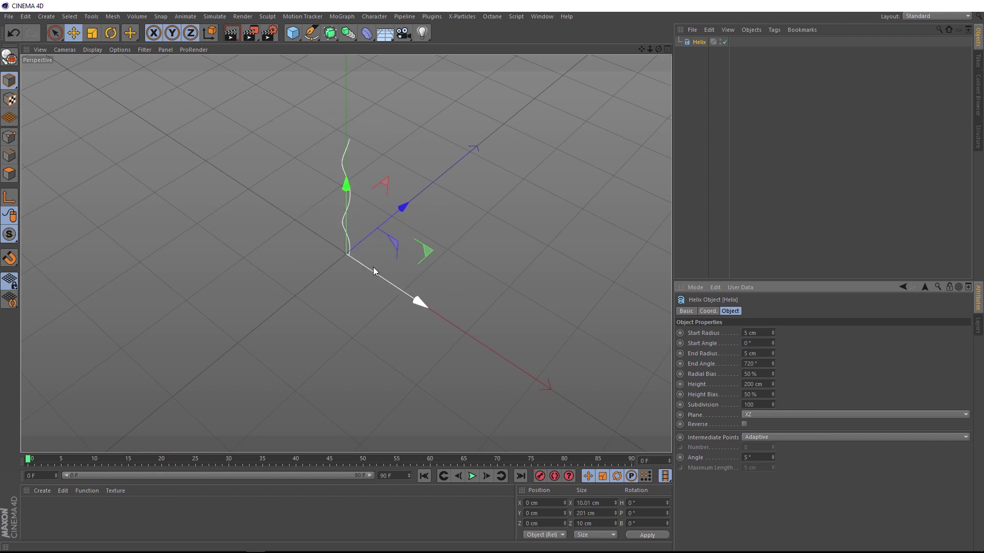
{"action": "left_click", "coordinate": [767, 385]}
{"action": "type", "text": "2"}
{"action": "key", "text": "Return"}
Set the helix End Angle to 360° for a single turn.
{"action": "scroll", "coordinate": [340, 254], "scroll_direction": "up", "scroll_amount": 5}
{"action": "left_click_drag", "start_coordinate": [361, 255], "coordinate": [295, 241], "text": "alt"}
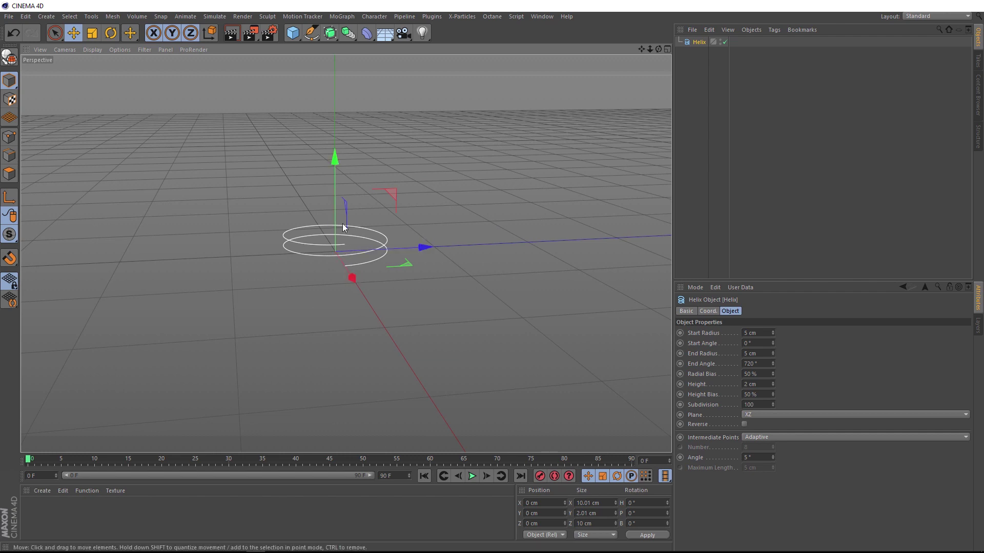
{"action": "double_click", "coordinate": [751, 364]}
{"action": "type", "text": "360"}
{"action": "key", "text": "Return"}
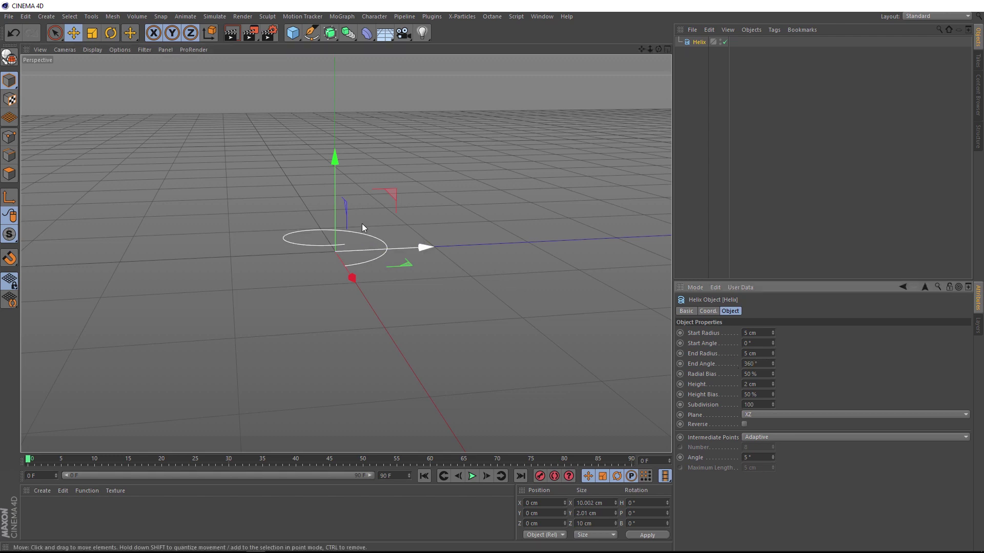
{"action": "left_click_drag", "start_coordinate": [351, 217], "coordinate": [328, 195], "text": "alt"}
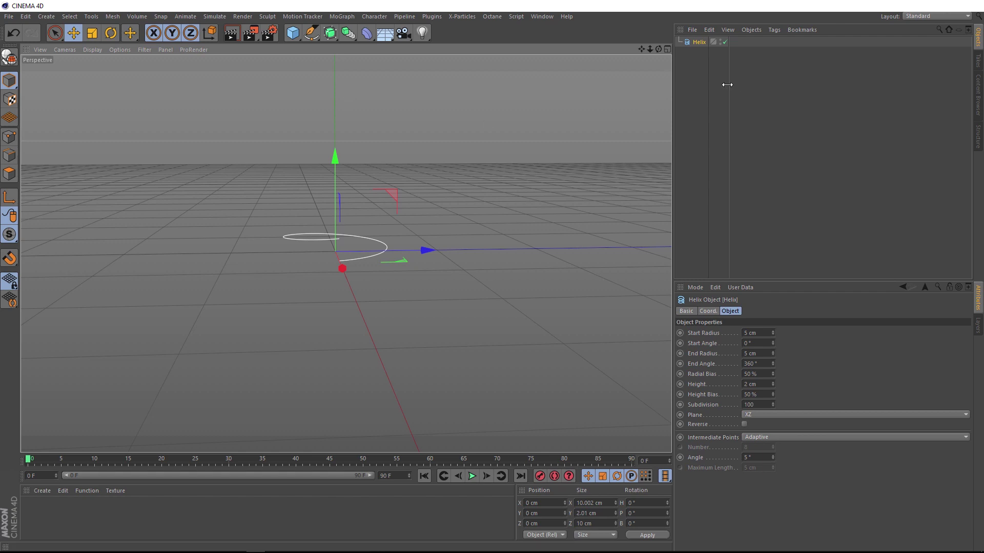
Wrap the Helix in a new MoGraph Cloner.
{"action": "left_click", "coordinate": [342, 16]}
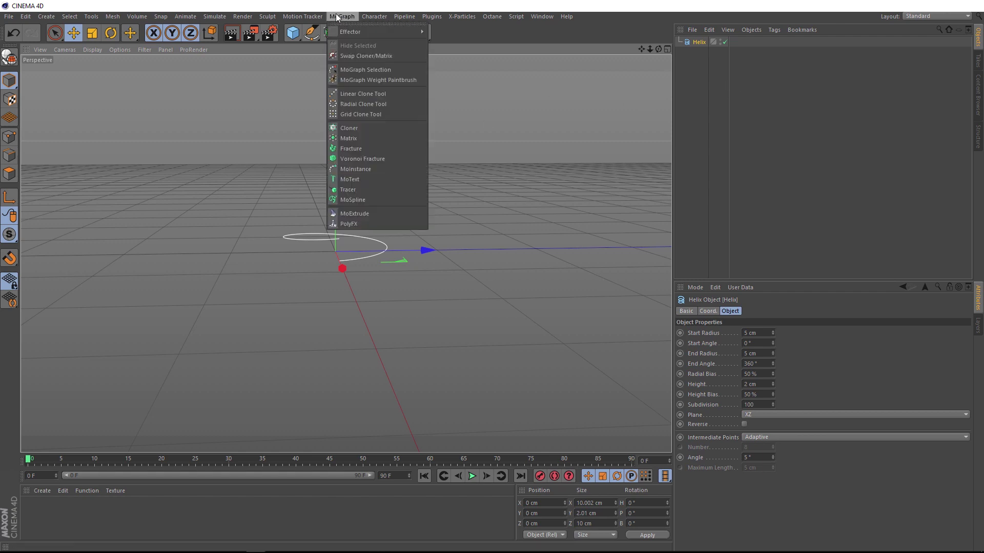
{"action": "left_click", "coordinate": [361, 127]}
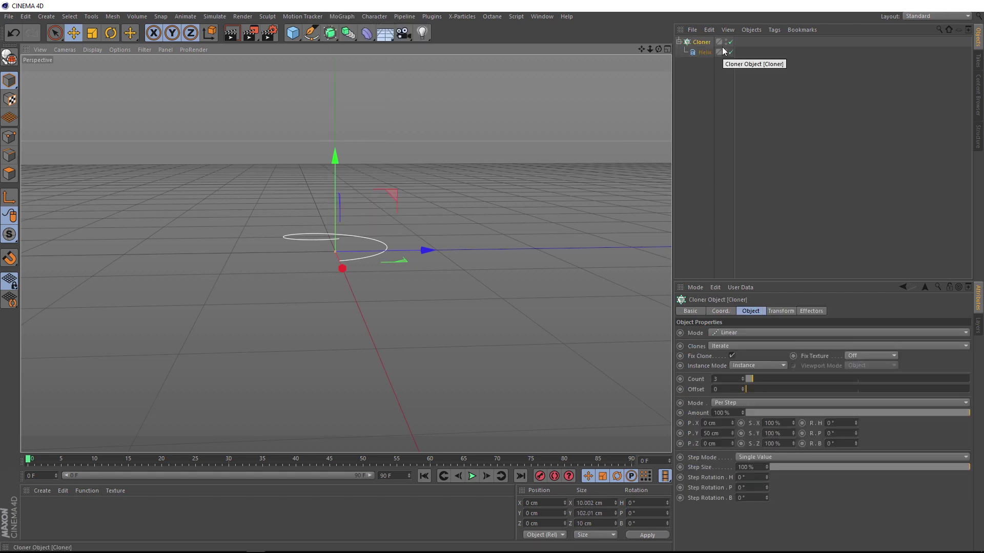
{"action": "middle_click_drag", "start_coordinate": [391, 125], "coordinate": [391, 268], "text": "alt"}
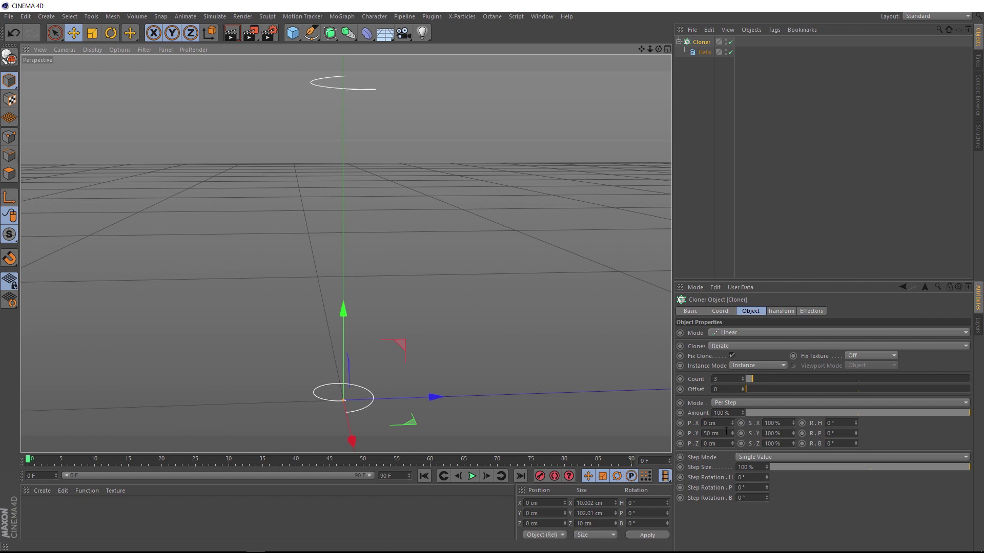
{"action": "left_click", "coordinate": [705, 52]}
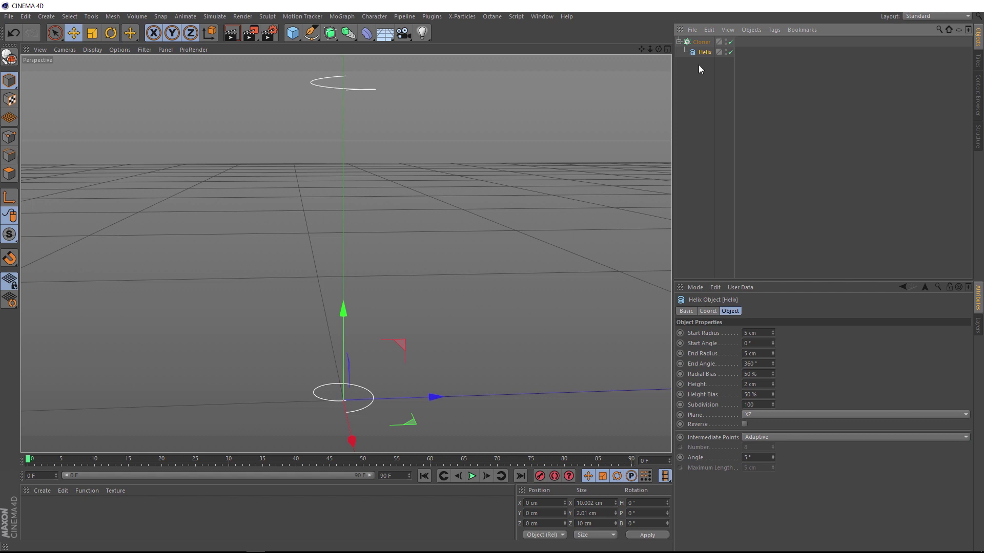
Set the Cloner's P.Y spacing to 2 cm.
{"action": "left_click", "coordinate": [701, 42]}
{"action": "left_click", "coordinate": [701, 433]}
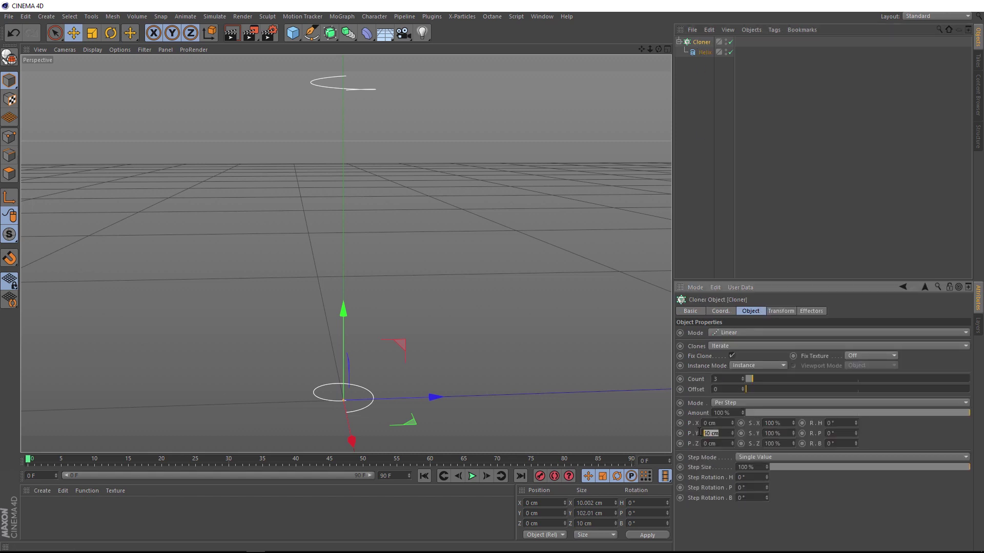
{"action": "type", "text": "2"}
{"action": "key", "text": "Return"}
{"action": "left_click_drag", "start_coordinate": [397, 430], "coordinate": [421, 404], "text": "alt"}
Raise the Cloner's Count to 100 clones.
{"action": "left_click_drag", "start_coordinate": [768, 380], "coordinate": [845, 379]}
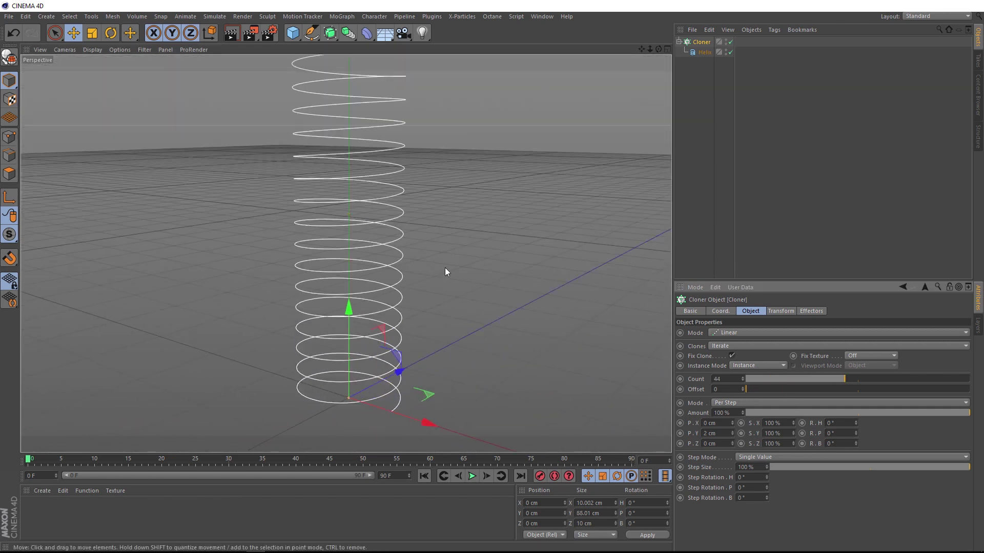
{"action": "scroll", "coordinate": [490, 251], "scroll_direction": "down", "scroll_amount": 3}
{"action": "left_click_drag", "start_coordinate": [495, 247], "coordinate": [528, 195], "text": "alt"}
{"action": "middle_click_drag", "start_coordinate": [529, 197], "coordinate": [463, 301], "text": "alt"}
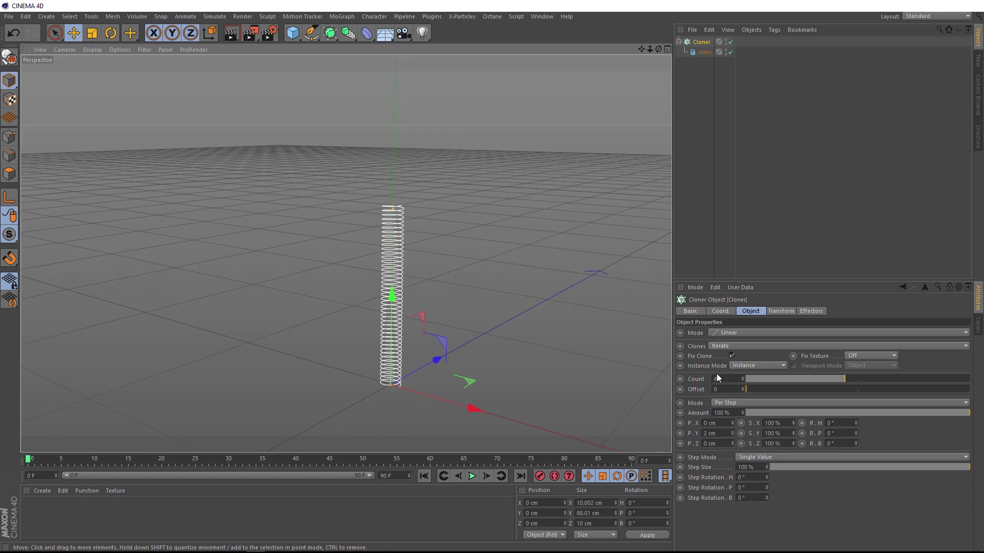
{"action": "left_click_drag", "start_coordinate": [840, 379], "coordinate": [969, 379]}
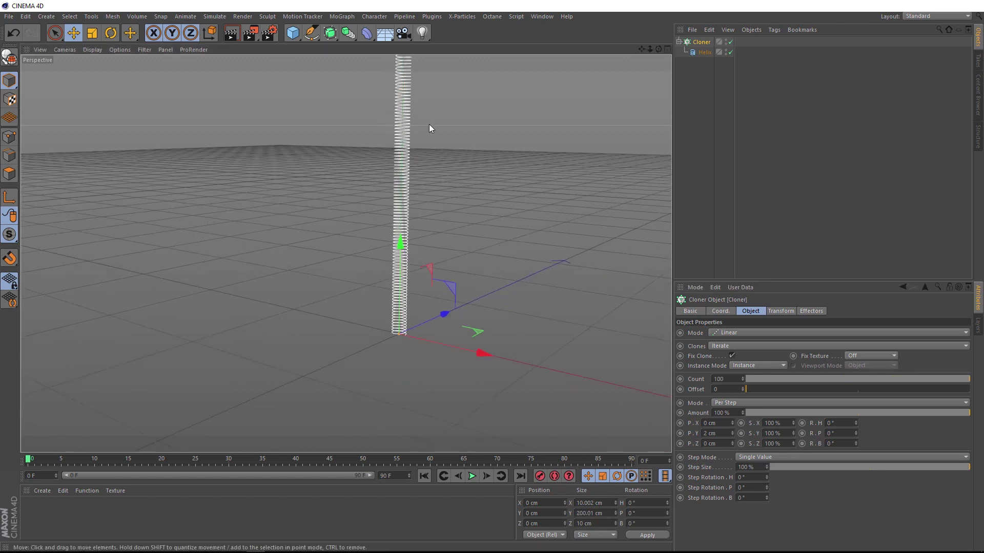
{"action": "middle_click_drag", "start_coordinate": [423, 146], "coordinate": [403, 192], "text": "alt"}
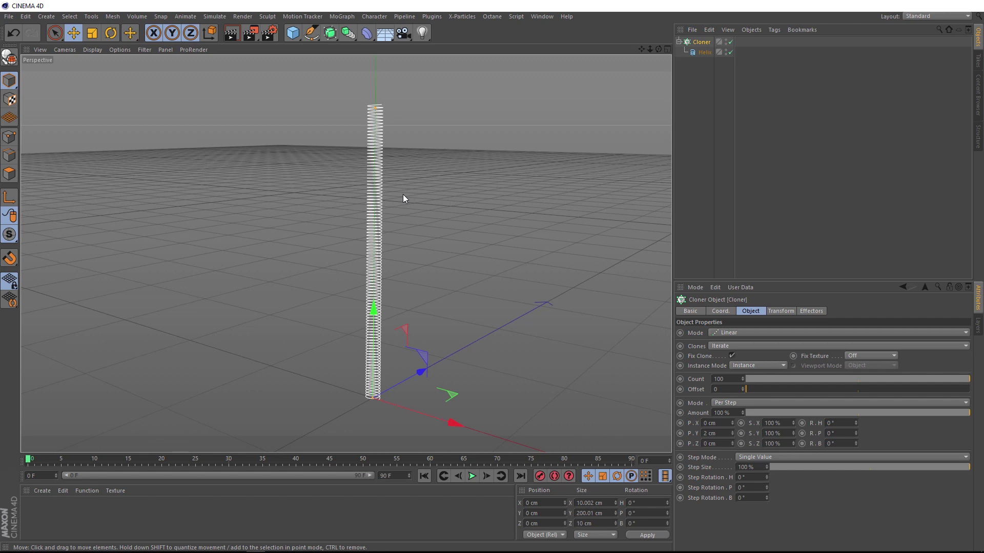
Add a Sweep generator holding the helix Cloner, and collapse the Cloner in the hierarchy.
{"action": "scroll", "coordinate": [382, 123], "scroll_direction": "up", "scroll_amount": 8}
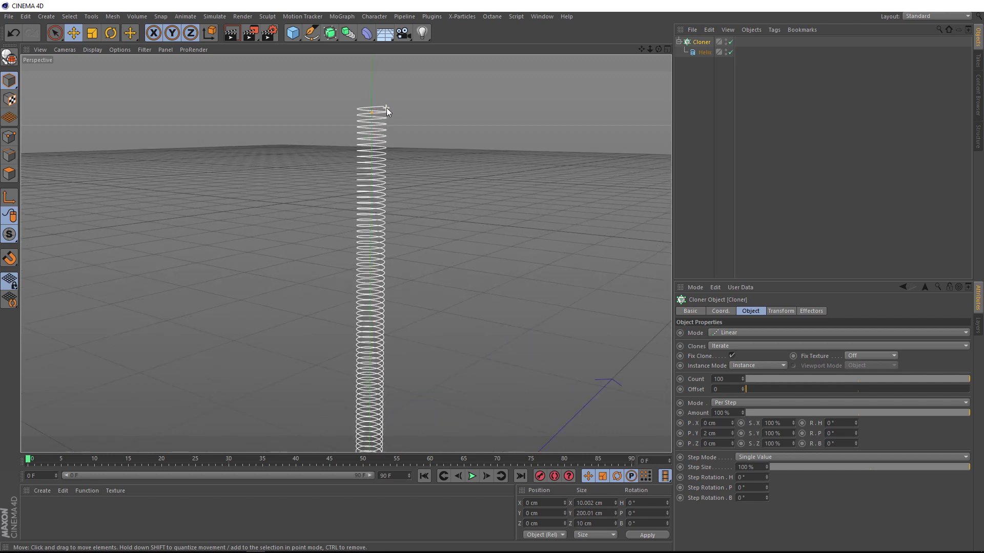
{"action": "left_click_drag", "start_coordinate": [380, 136], "coordinate": [378, 149], "text": "alt"}
{"action": "left_click_drag", "start_coordinate": [382, 324], "coordinate": [367, 307], "text": "alt"}
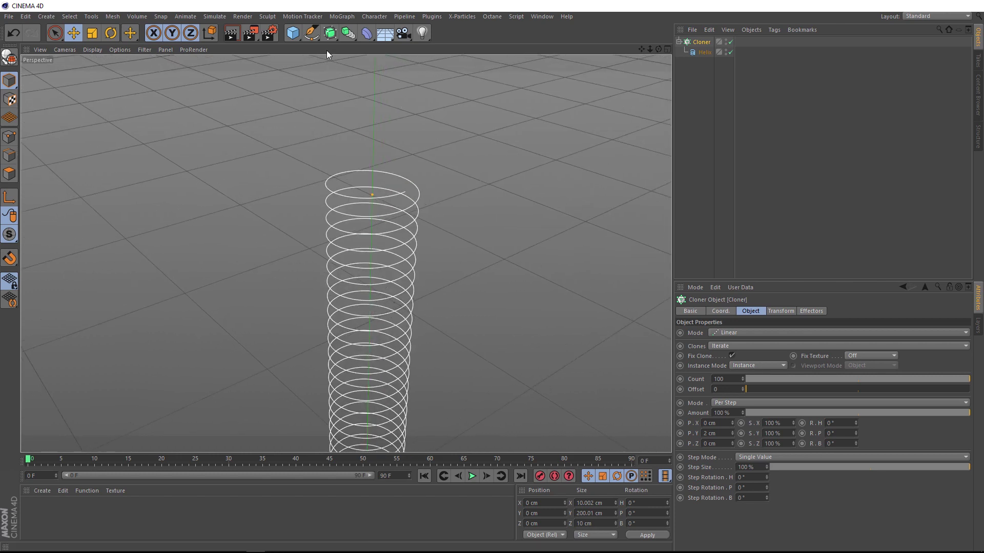
{"action": "left_click_drag", "start_coordinate": [330, 33], "coordinate": [383, 83]}
{"action": "left_click", "coordinate": [685, 52]}
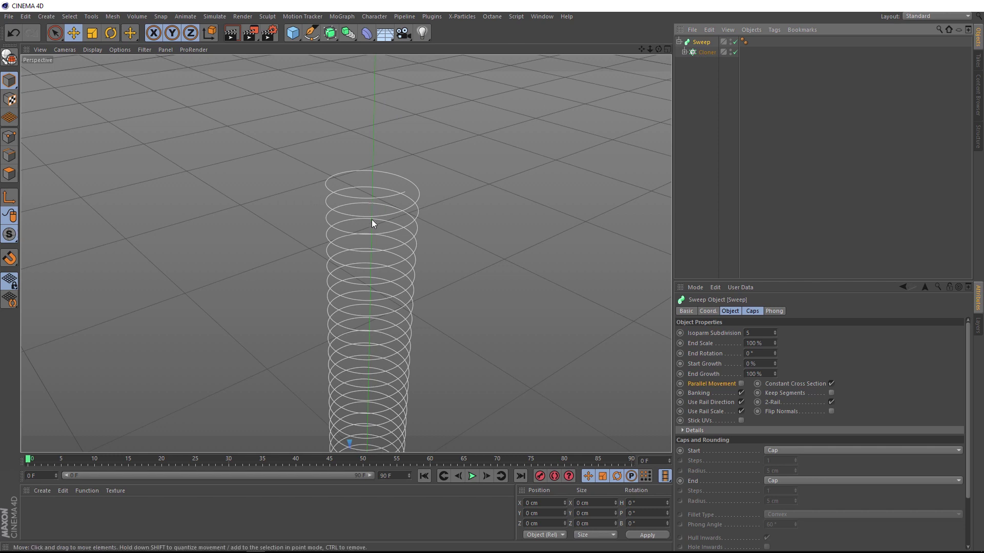
{"action": "left_click", "coordinate": [311, 34]}
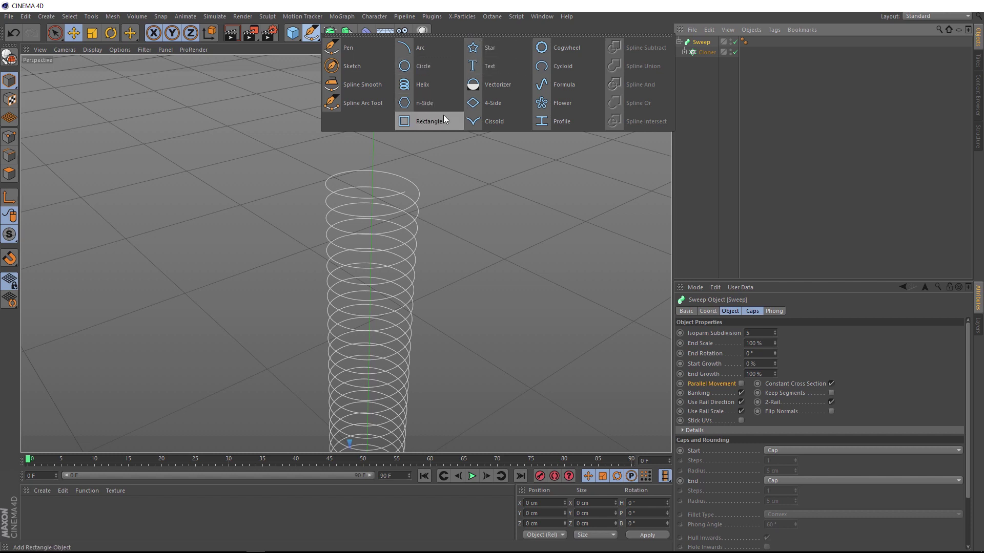
Add a Rectangle spline with Width 2 cm and Height 1 cm.
{"action": "left_click", "coordinate": [425, 121]}
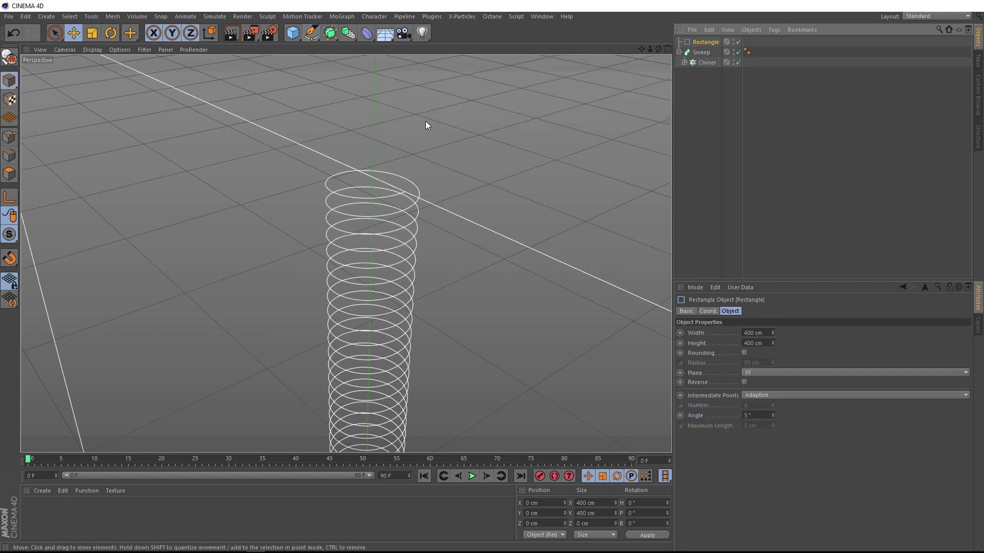
{"action": "scroll", "coordinate": [407, 306], "scroll_direction": "down", "scroll_amount": 3}
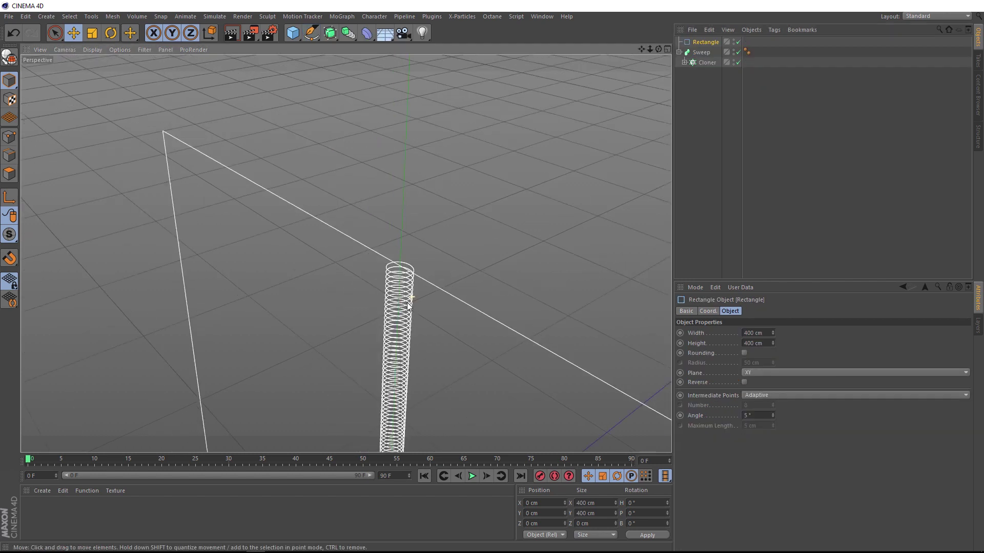
{"action": "scroll", "coordinate": [408, 306], "scroll_direction": "down", "scroll_amount": 2}
{"action": "left_click_drag", "start_coordinate": [428, 362], "coordinate": [404, 194], "text": "alt"}
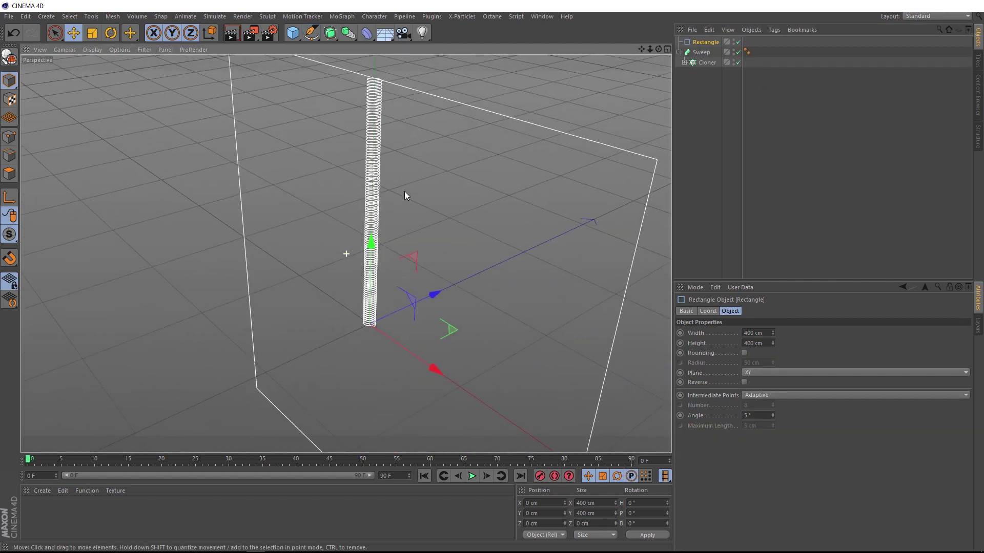
{"action": "left_click", "coordinate": [763, 333]}
{"action": "left_click_drag", "start_coordinate": [763, 333], "coordinate": [741, 333]}
{"action": "type", "text": "2"}
{"action": "key", "text": "Tab"}
{"action": "type", "text": "1"}
{"action": "key", "text": "Return"}
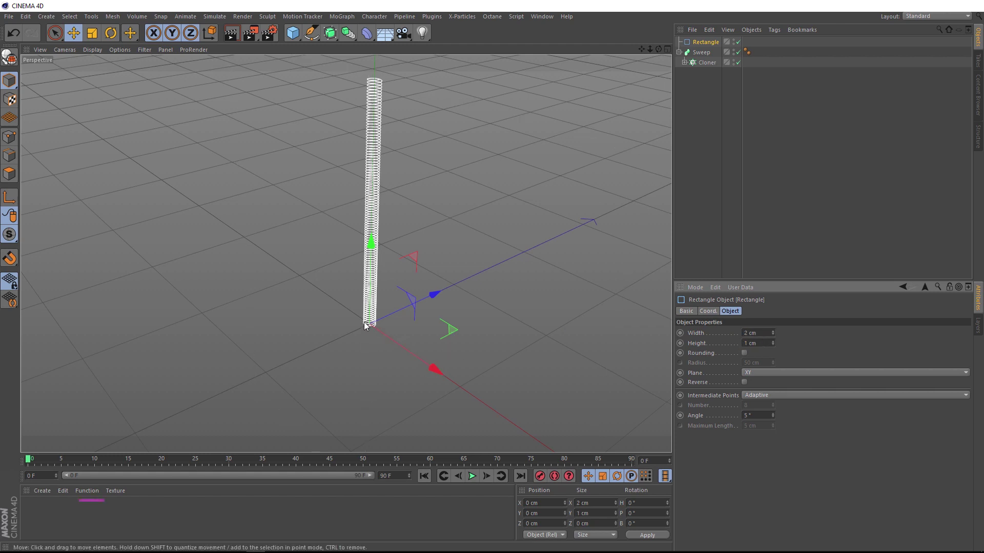
Enable Rounding on the rectangle with a 0.5 cm radius.
{"action": "key", "text": "o"}
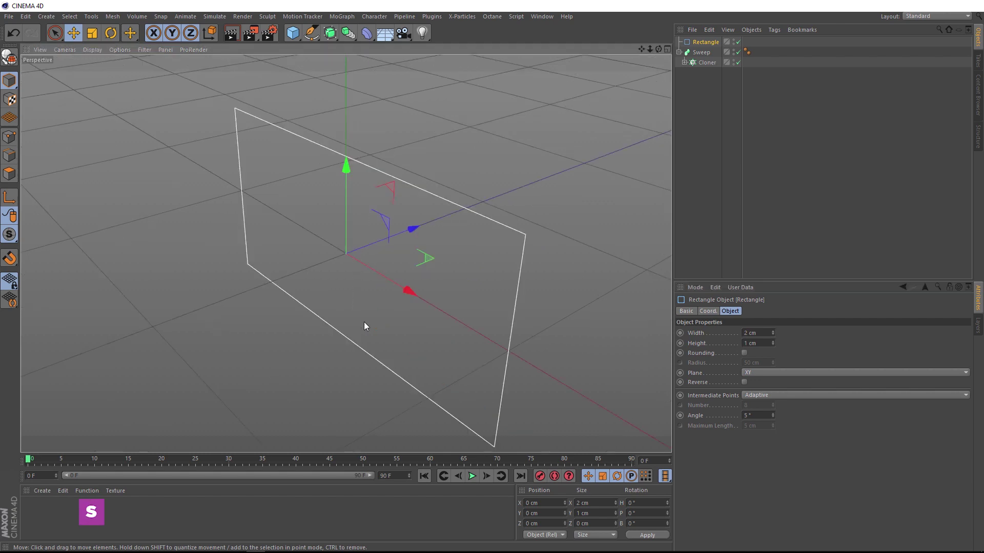
{"action": "scroll", "coordinate": [364, 323], "scroll_direction": "down", "scroll_amount": 5}
{"action": "left_click_drag", "start_coordinate": [369, 328], "coordinate": [474, 310], "text": "alt"}
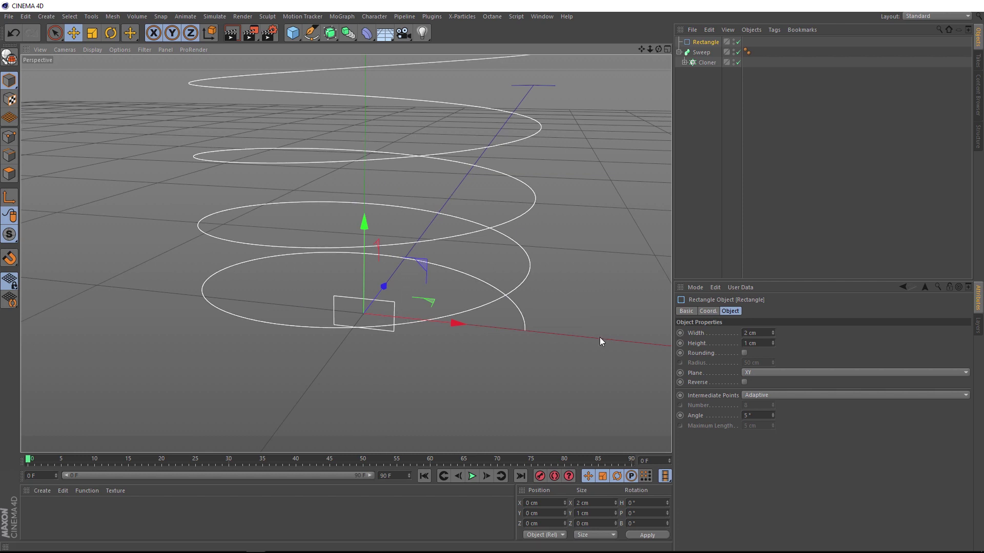
{"action": "left_click", "coordinate": [744, 354]}
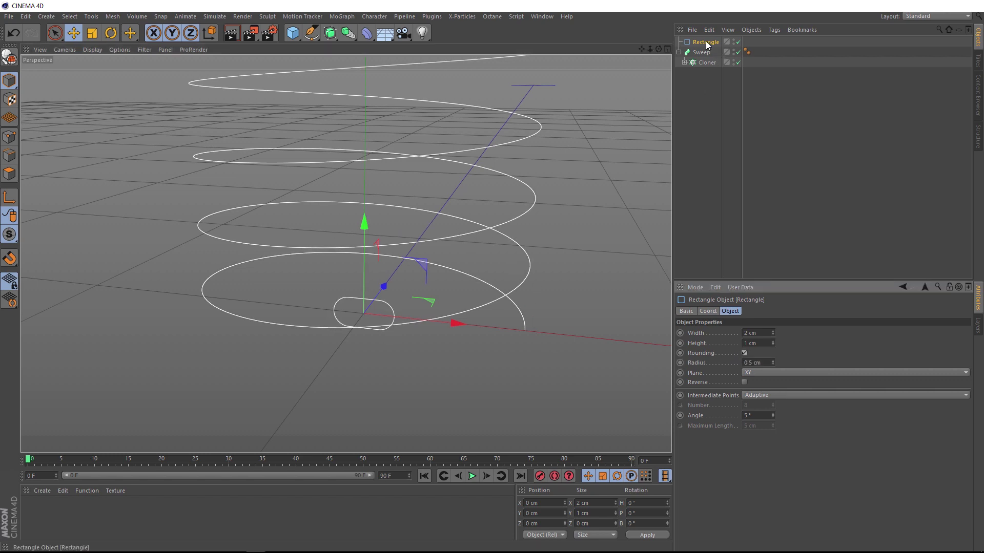
Place the Rectangle inside the Sweep above the Cloner as its profile.
{"action": "left_click_drag", "start_coordinate": [706, 43], "coordinate": [708, 61]}
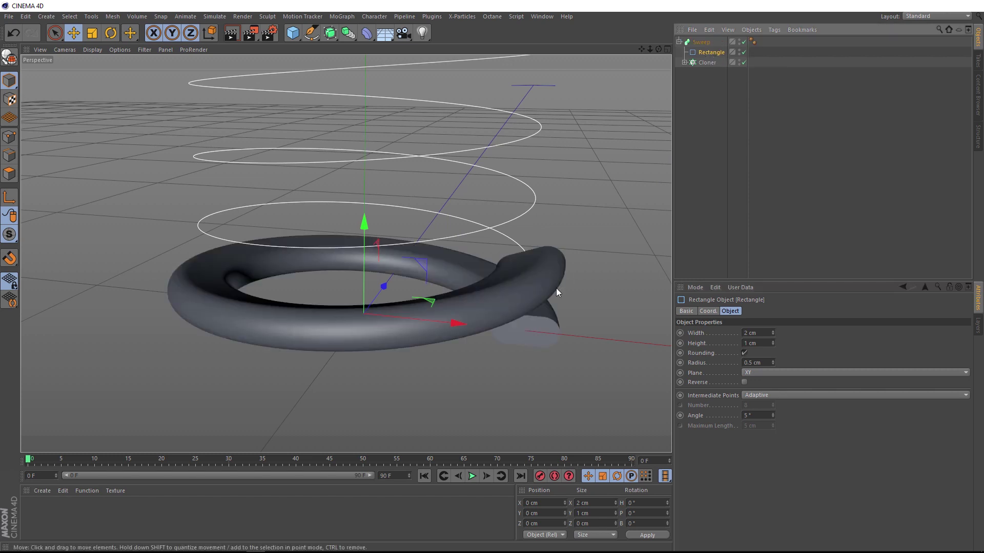
{"action": "left_click_drag", "start_coordinate": [552, 290], "coordinate": [290, 287], "text": "alt"}
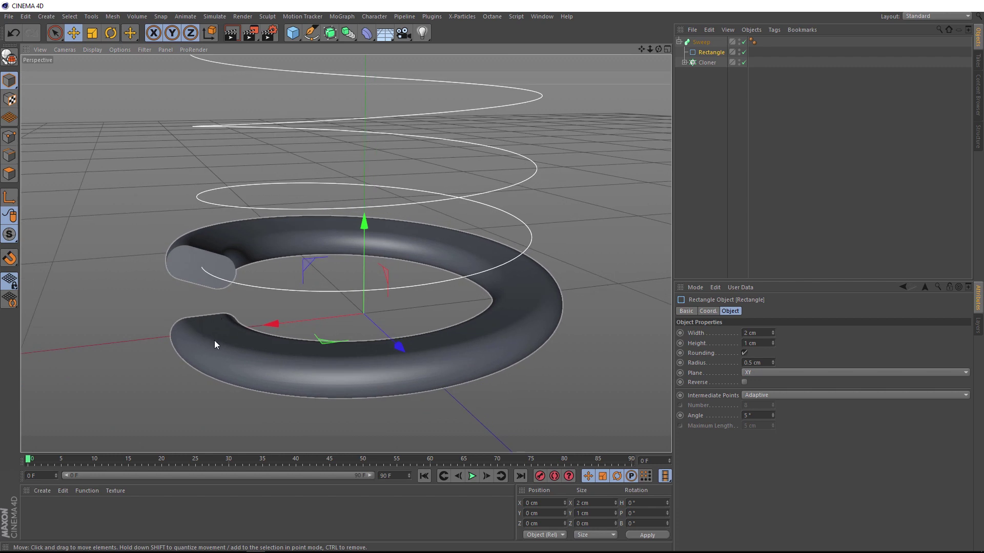
{"action": "left_click_drag", "start_coordinate": [199, 251], "coordinate": [476, 312], "text": "alt"}
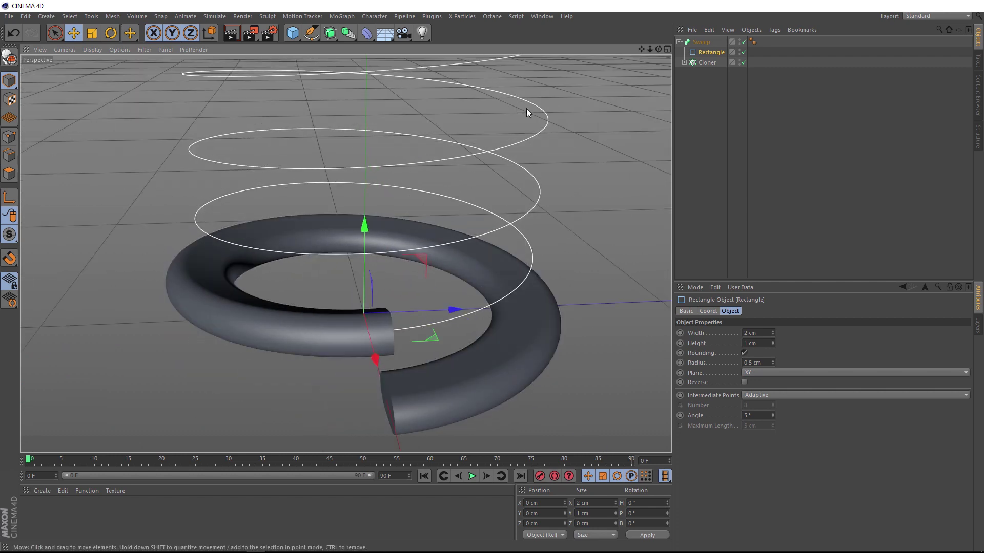
Wrap the Cloner in a Connect object so the clones merge into one spring.
{"action": "left_click", "coordinate": [707, 62]}
{"action": "key", "text": "o"}
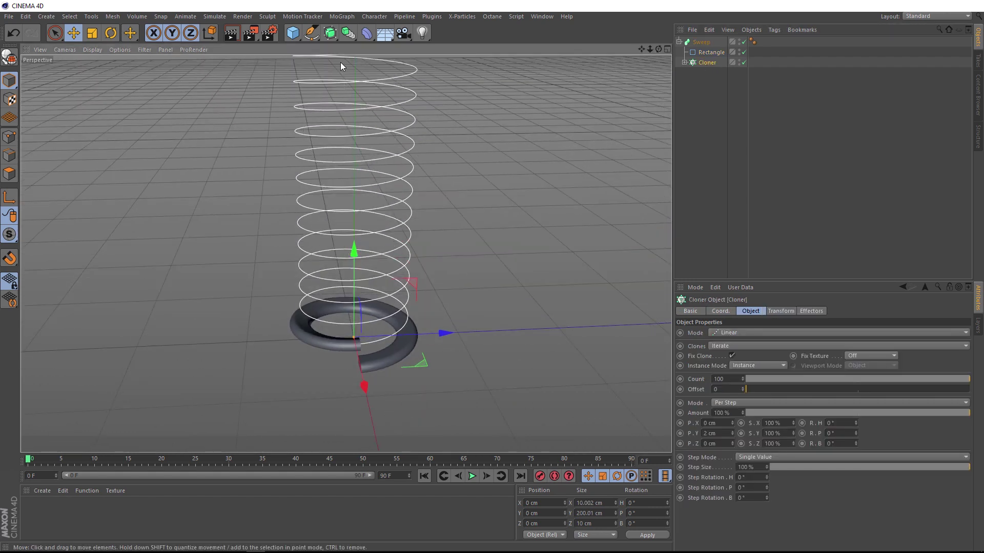
{"action": "left_click", "coordinate": [347, 33]}
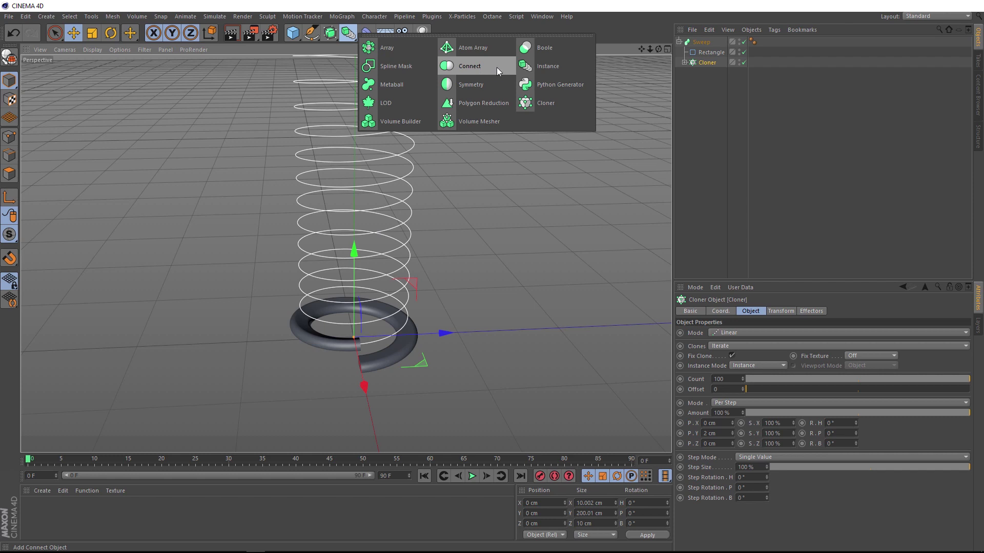
{"action": "left_click", "coordinate": [497, 67]}
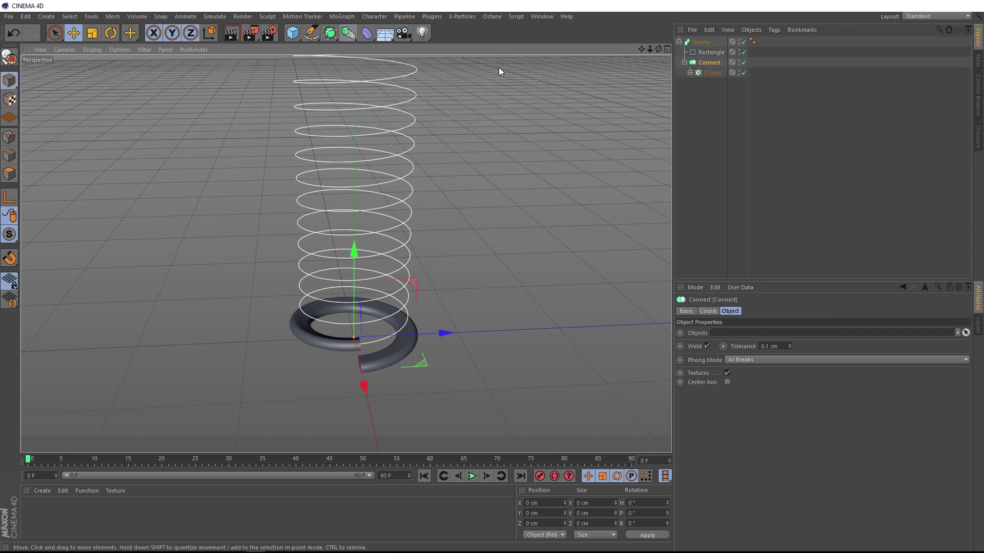
{"action": "left_click_drag", "start_coordinate": [402, 176], "coordinate": [247, 154], "text": "alt"}
{"action": "scroll", "coordinate": [408, 223], "scroll_direction": "up", "scroll_amount": 6}
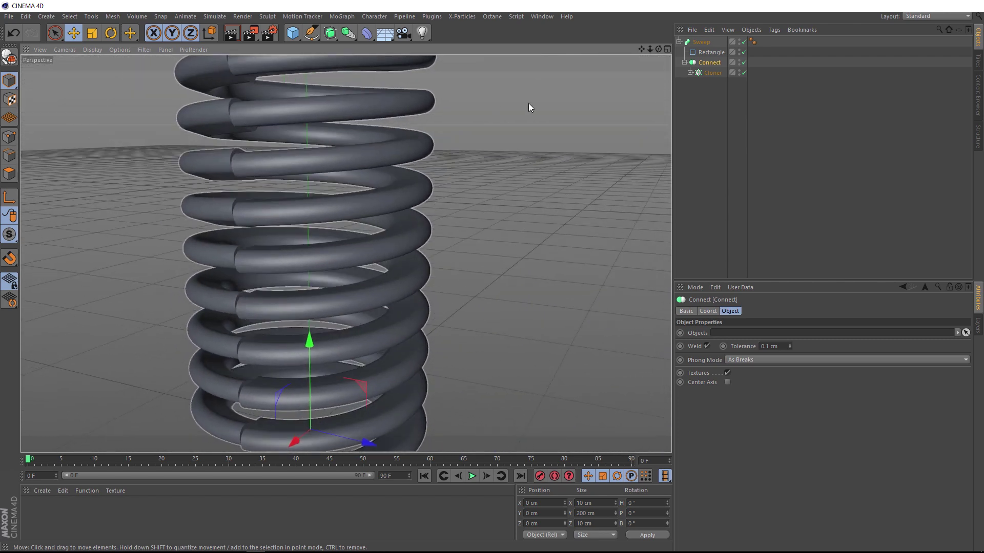
Turn off Banking on the Sweep and set the Helix End Angle to 361°.
{"action": "left_click", "coordinate": [701, 42]}
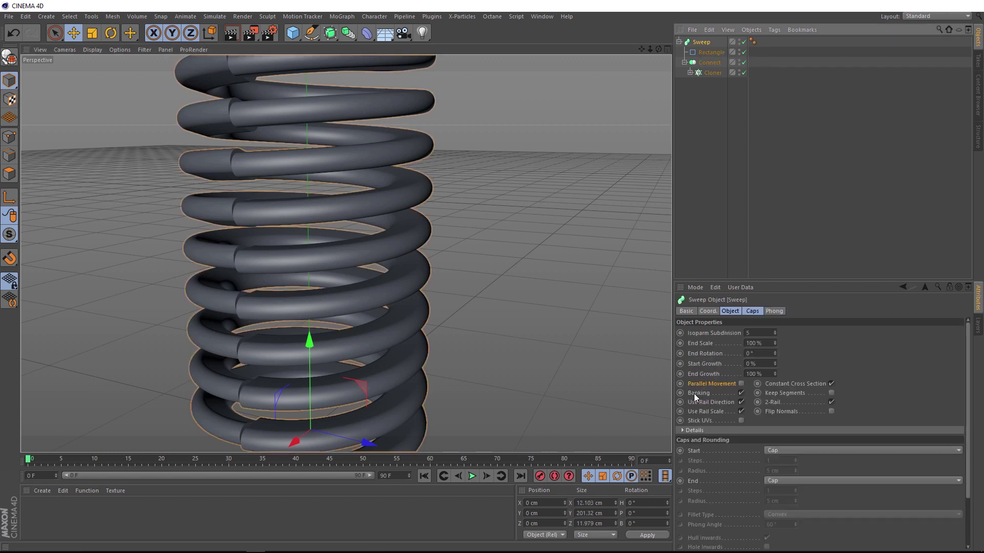
{"action": "left_click", "coordinate": [741, 393]}
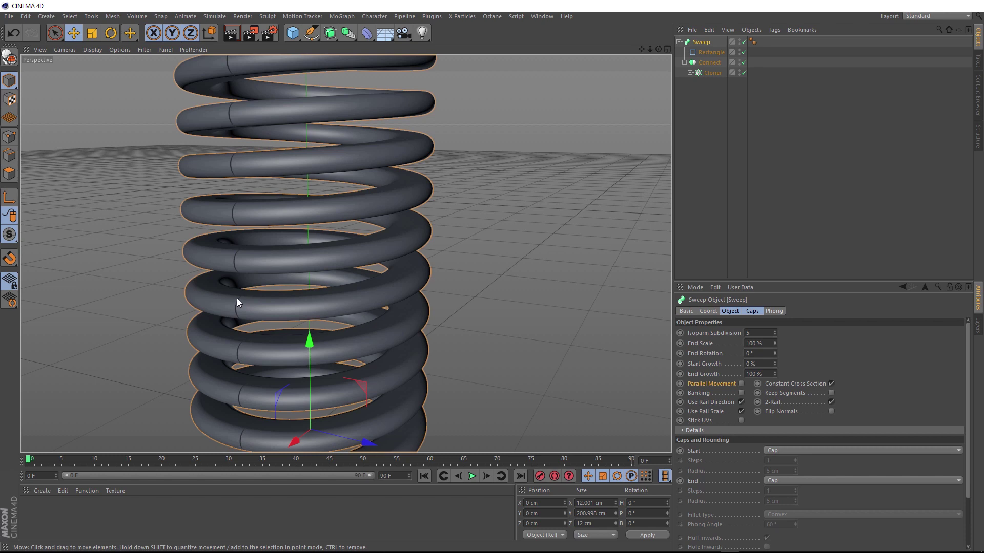
{"action": "left_click", "coordinate": [691, 72]}
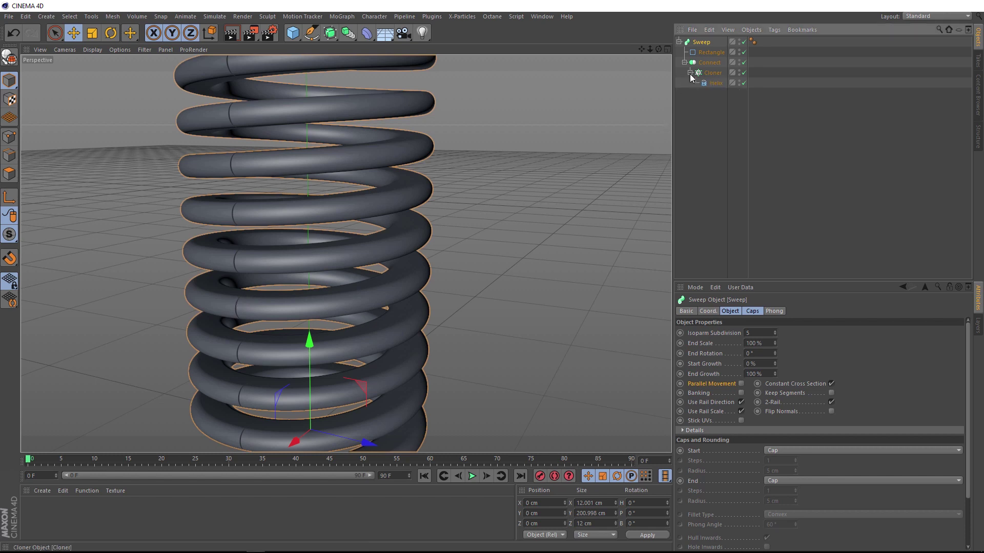
{"action": "left_click", "coordinate": [714, 83]}
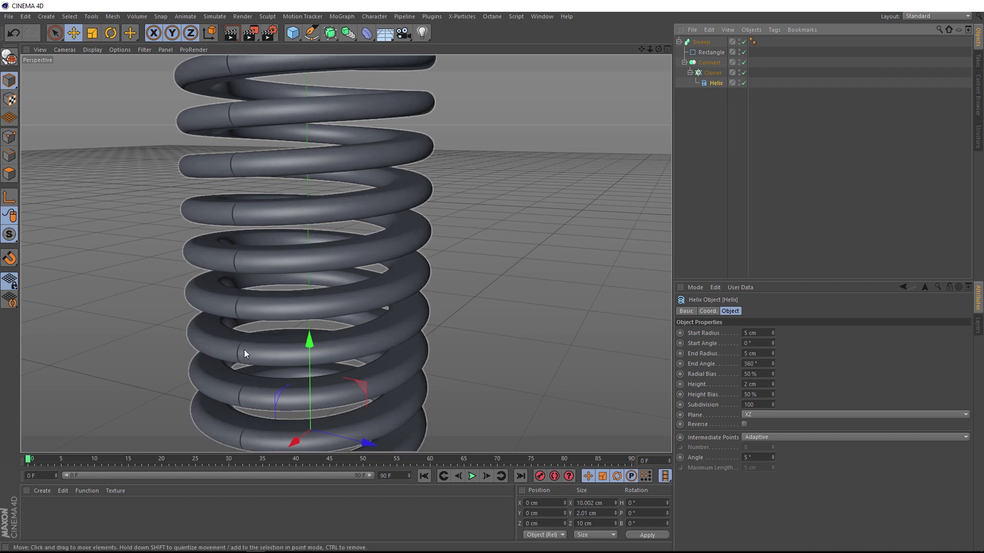
{"action": "left_click", "coordinate": [764, 363]}
{"action": "scroll", "coordinate": [764, 363], "scroll_direction": "up", "scroll_amount": 1}
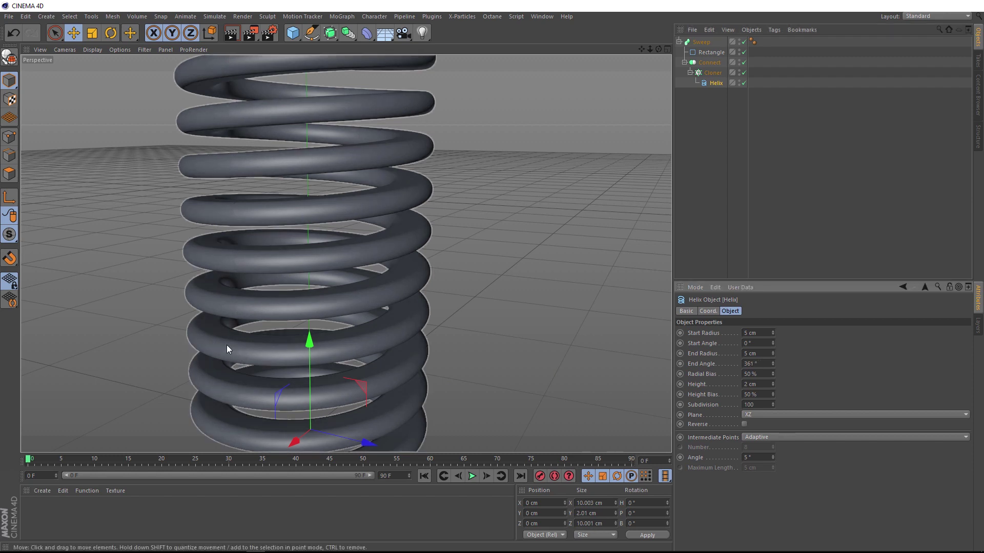
{"action": "scroll", "coordinate": [227, 345], "scroll_direction": "down", "scroll_amount": 10}
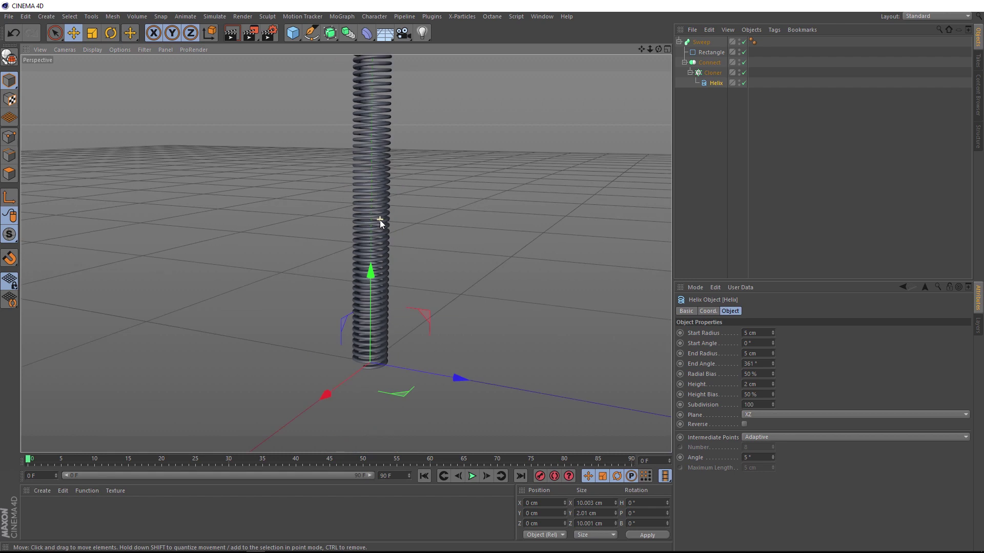
{"action": "scroll", "coordinate": [380, 220], "scroll_direction": "down", "scroll_amount": 3}
{"action": "left_click_drag", "start_coordinate": [376, 152], "coordinate": [389, 256], "text": "alt"}
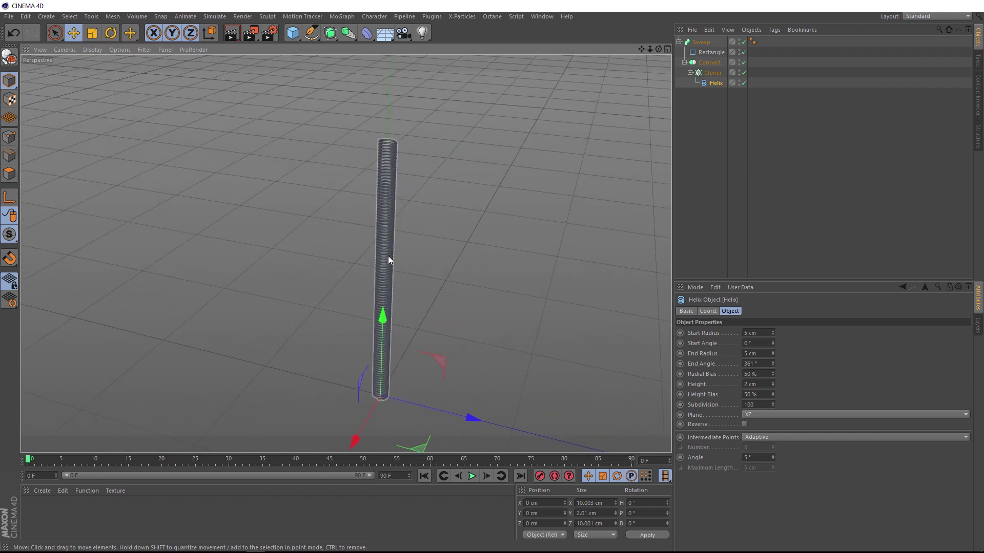
{"action": "scroll", "coordinate": [389, 257], "scroll_direction": "up", "scroll_amount": 2}
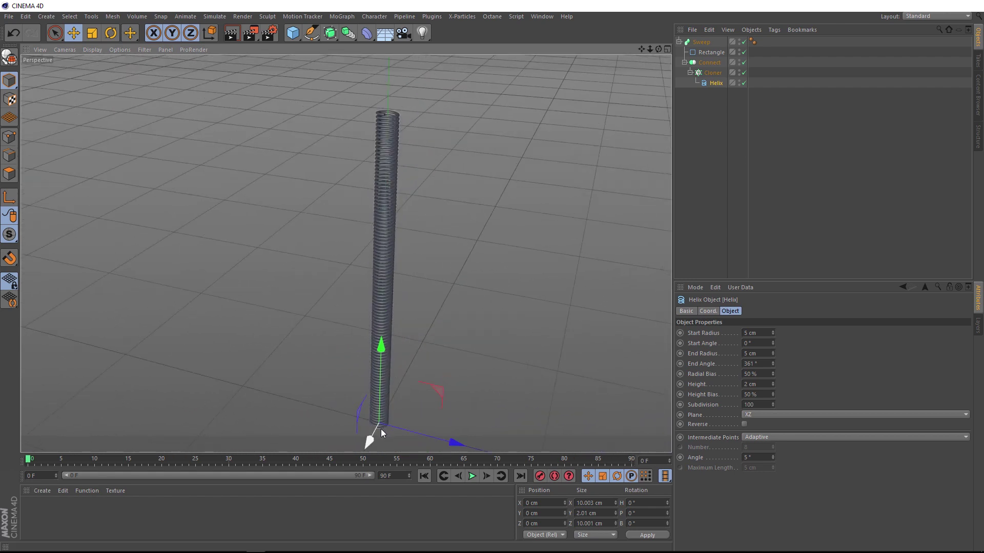
In the Front view, add a Star-display null at the spring's base and copy it up to Y 100.711 cm.
{"action": "middle_click", "coordinate": [393, 176]}
{"action": "middle_click", "coordinate": [477, 289]}
{"action": "scroll", "coordinate": [383, 198], "scroll_direction": "up", "scroll_amount": 5}
{"action": "middle_click_drag", "start_coordinate": [387, 207], "coordinate": [392, 232], "text": "alt"}
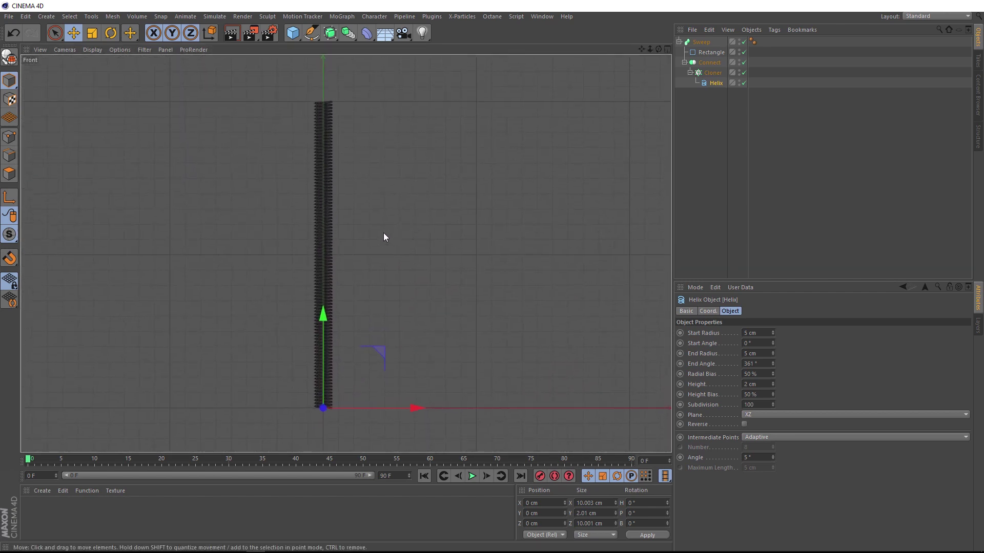
{"action": "left_click_drag", "start_coordinate": [292, 36], "coordinate": [310, 44]}
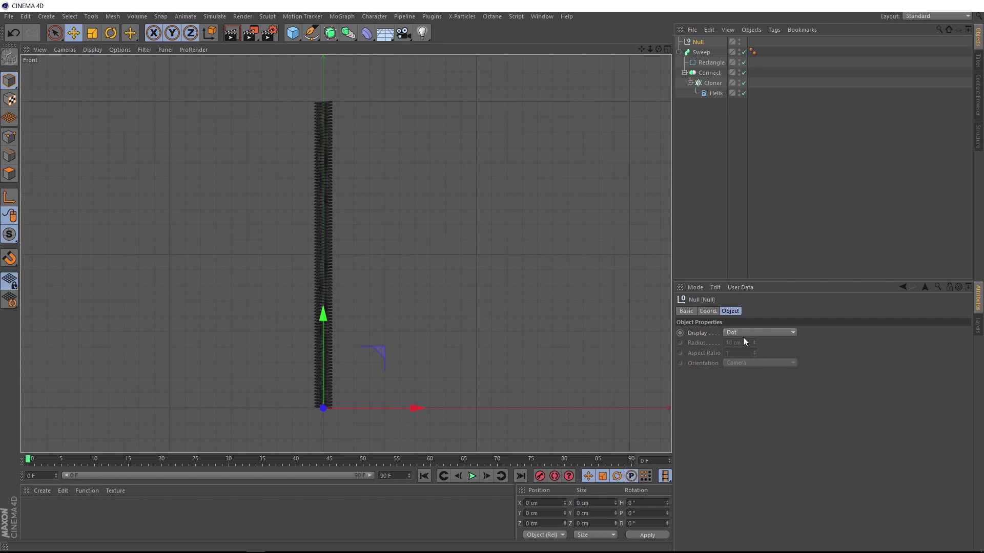
{"action": "left_click", "coordinate": [767, 333]}
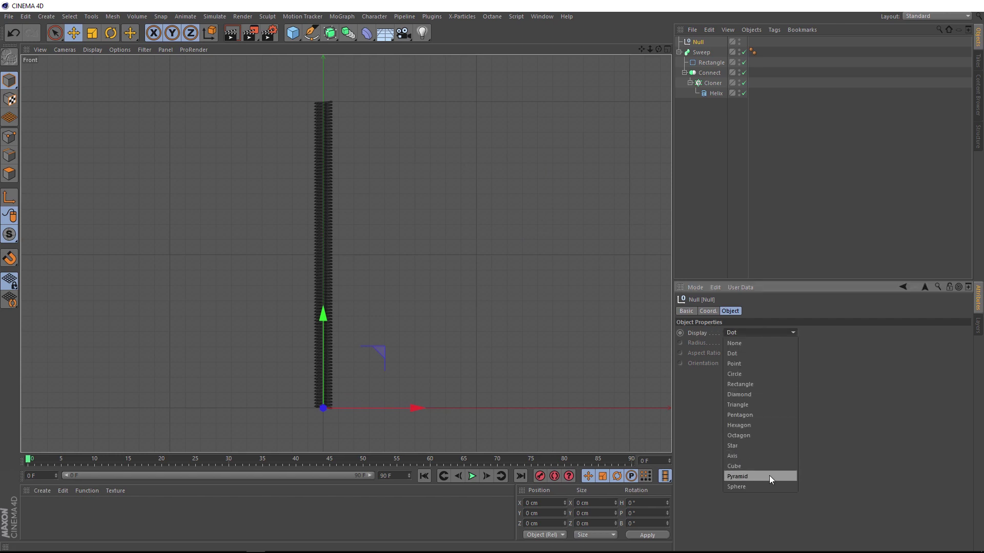
{"action": "left_click", "coordinate": [750, 374]}
{"action": "left_click", "coordinate": [761, 334]}
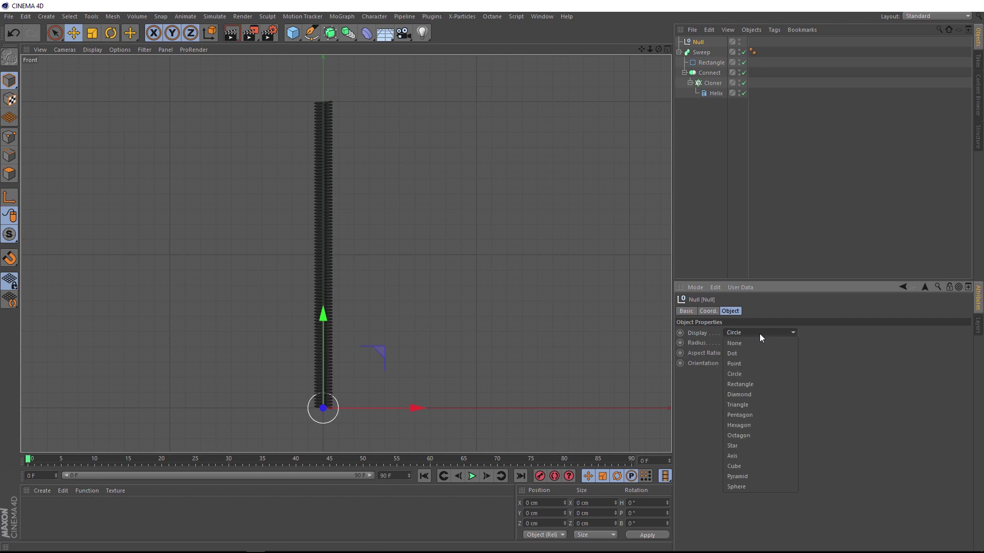
{"action": "left_click", "coordinate": [763, 445]}
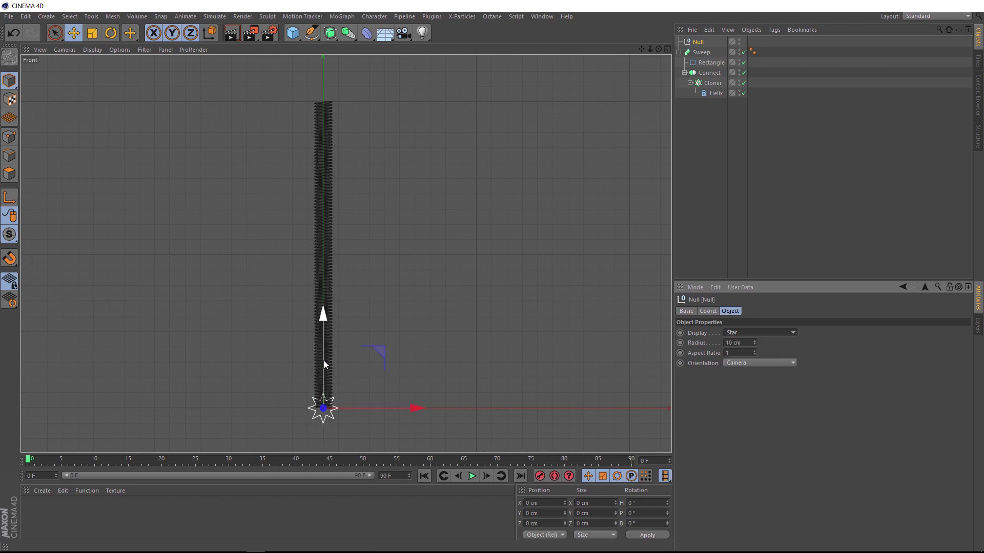
{"action": "left_click_drag", "start_coordinate": [324, 363], "coordinate": [324, 226], "text": "ctrl"}
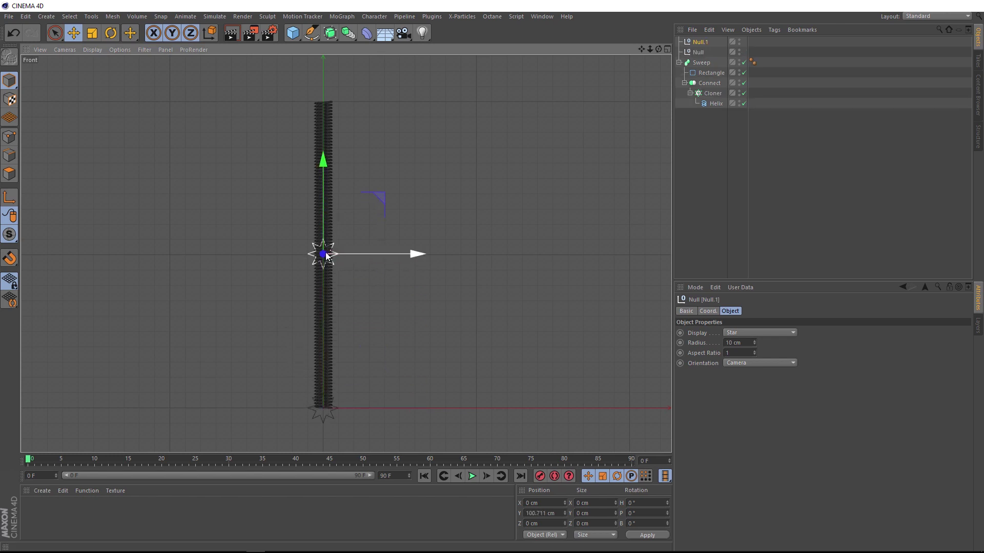
Undo the extra null copy and enable snapping to the workplane and grid points.
{"action": "key", "text": "ctrl+z"}
{"action": "left_click", "coordinate": [10, 259]}
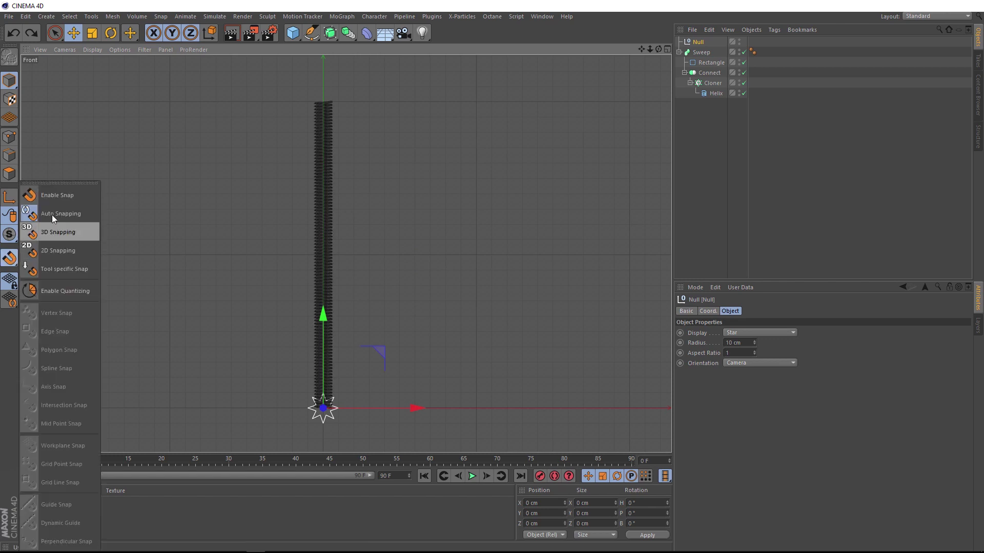
{"action": "left_click", "coordinate": [58, 194]}
{"action": "left_click", "coordinate": [10, 259]}
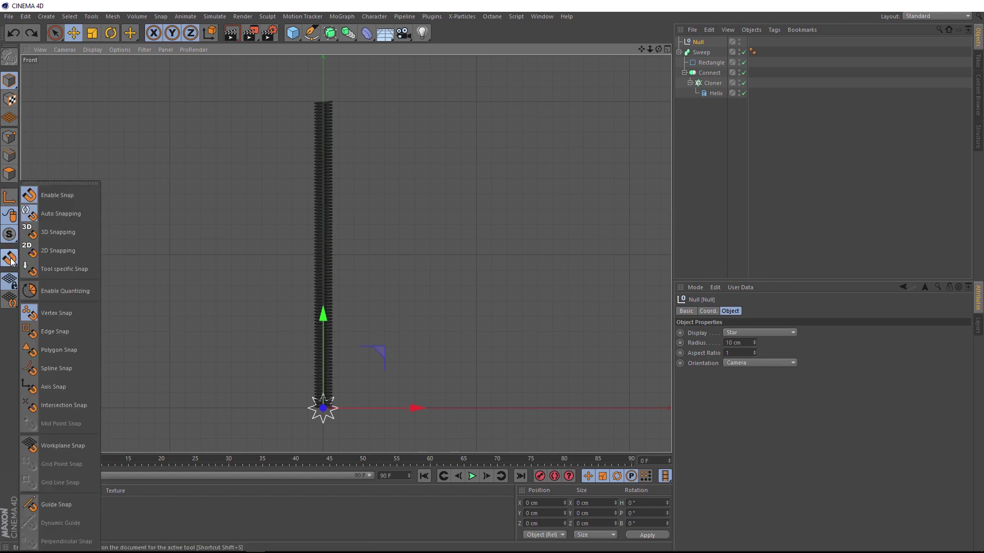
{"action": "left_click", "coordinate": [50, 444]}
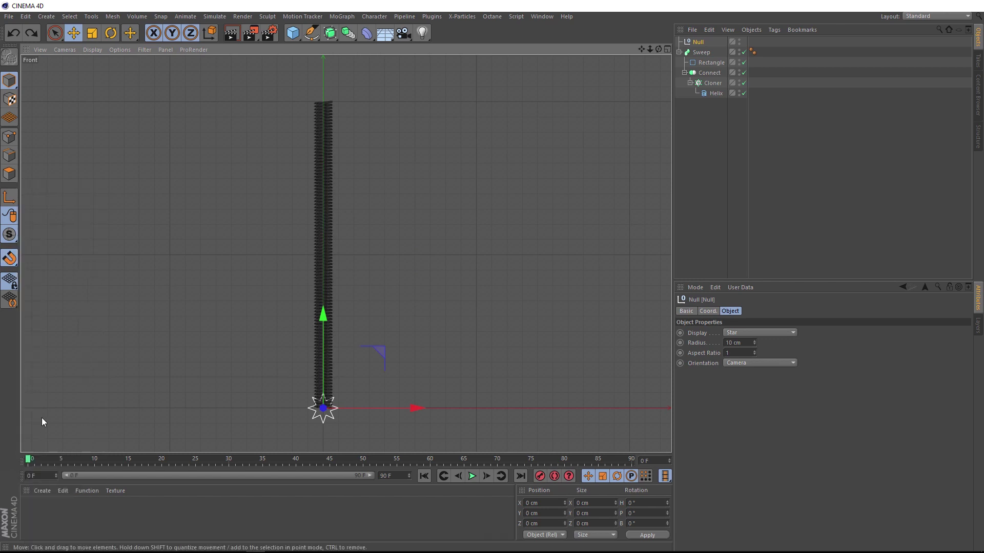
{"action": "left_click", "coordinate": [10, 261]}
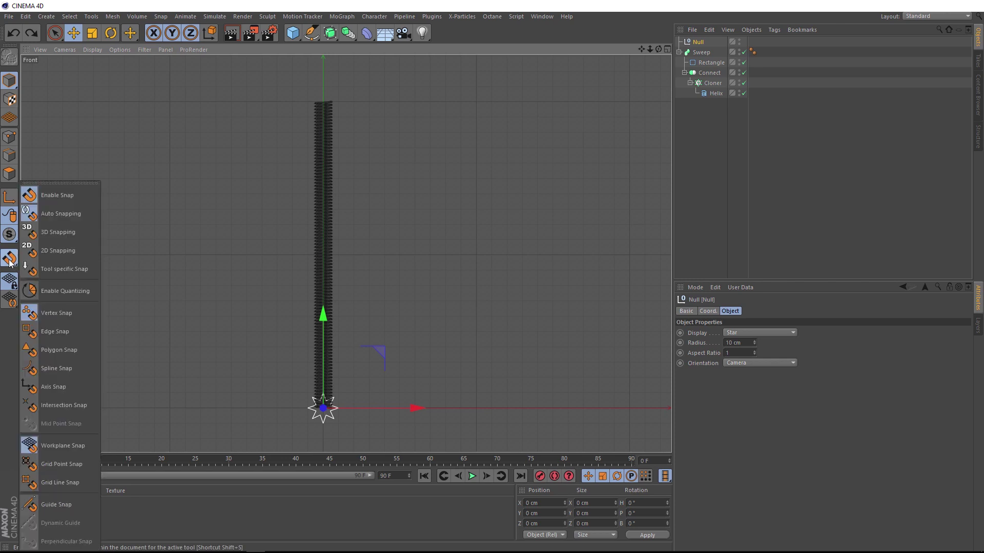
{"action": "left_click", "coordinate": [54, 464]}
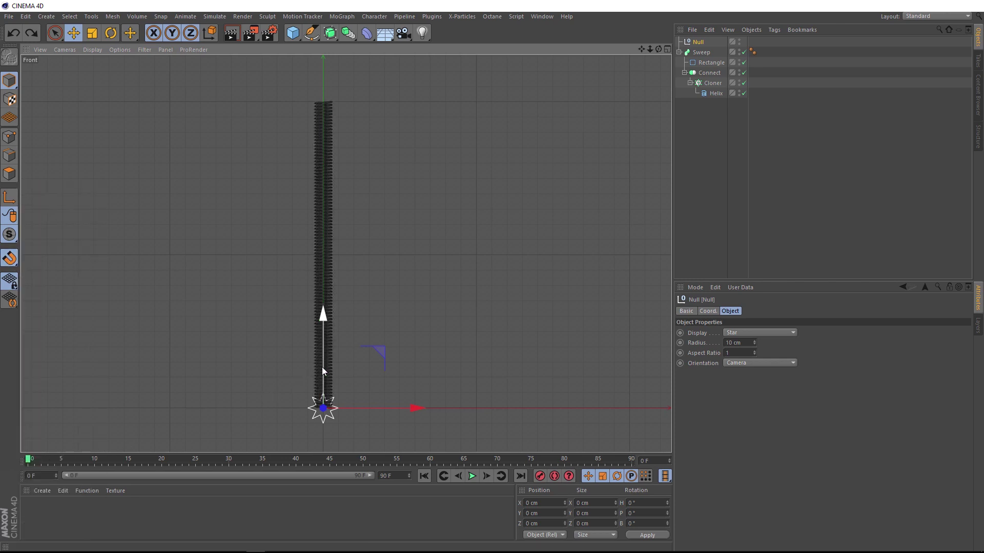
Copy the null upward to make Null.1 at 100 cm and Null.2 at 200 cm, then disable snapping.
{"action": "left_click_drag", "start_coordinate": [322, 368], "coordinate": [327, 65], "text": "ctrl"}
{"action": "left_click", "coordinate": [700, 63]}
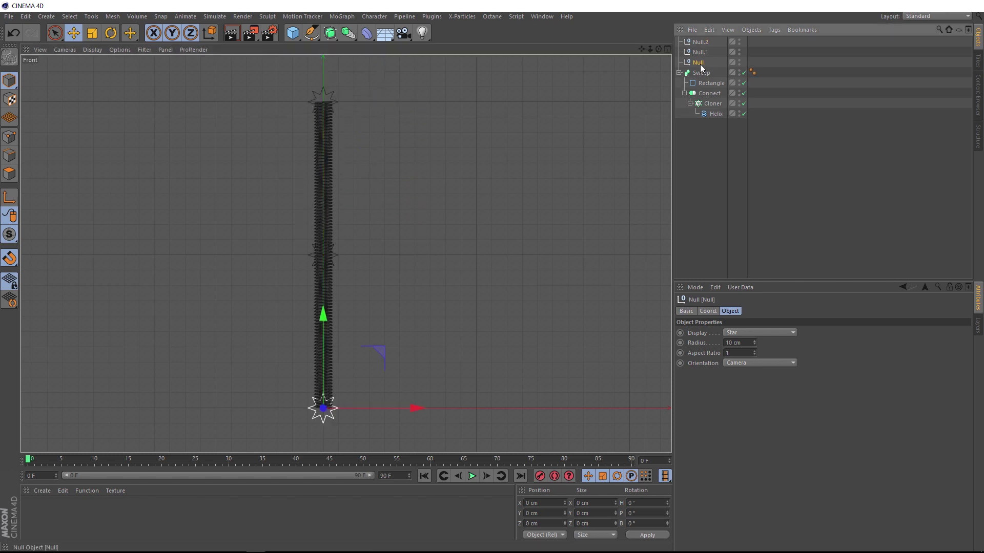
{"action": "left_click", "coordinate": [699, 52]}
{"action": "left_click", "coordinate": [701, 43]}
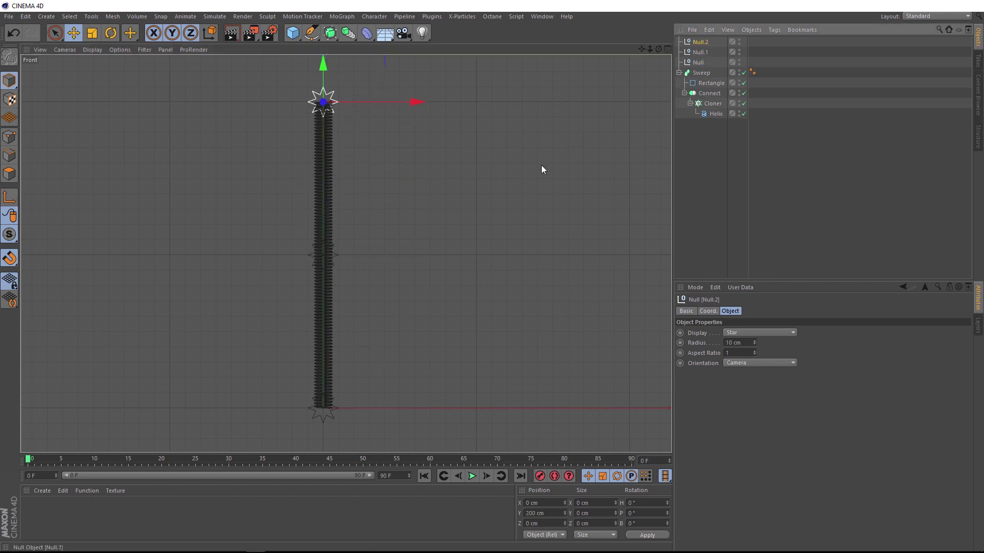
{"action": "left_click_drag", "start_coordinate": [11, 262], "coordinate": [59, 195]}
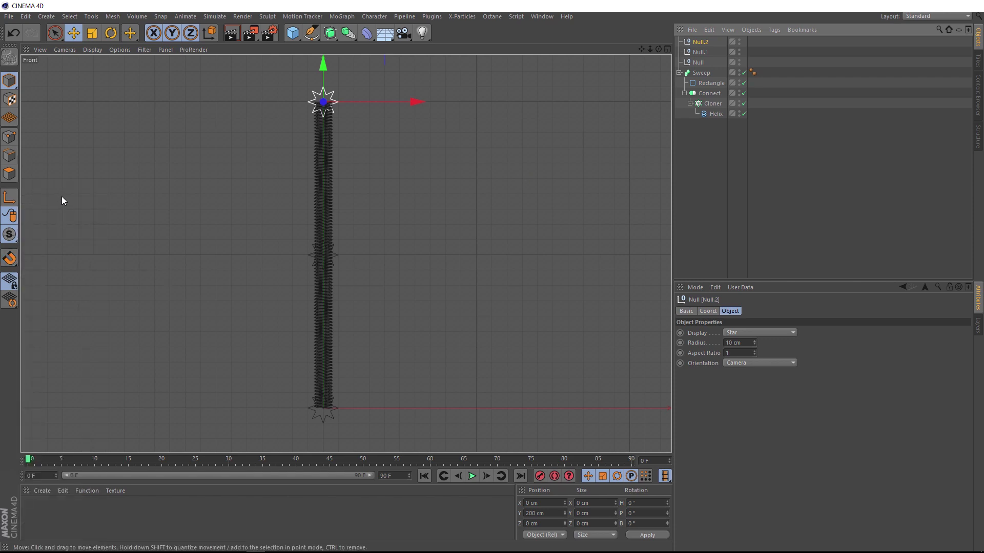
In the Perspective view, select all three nulls and add a MoGraph Tracer linked to them.
{"action": "middle_click", "coordinate": [351, 199]}
{"action": "middle_click", "coordinate": [256, 225]}
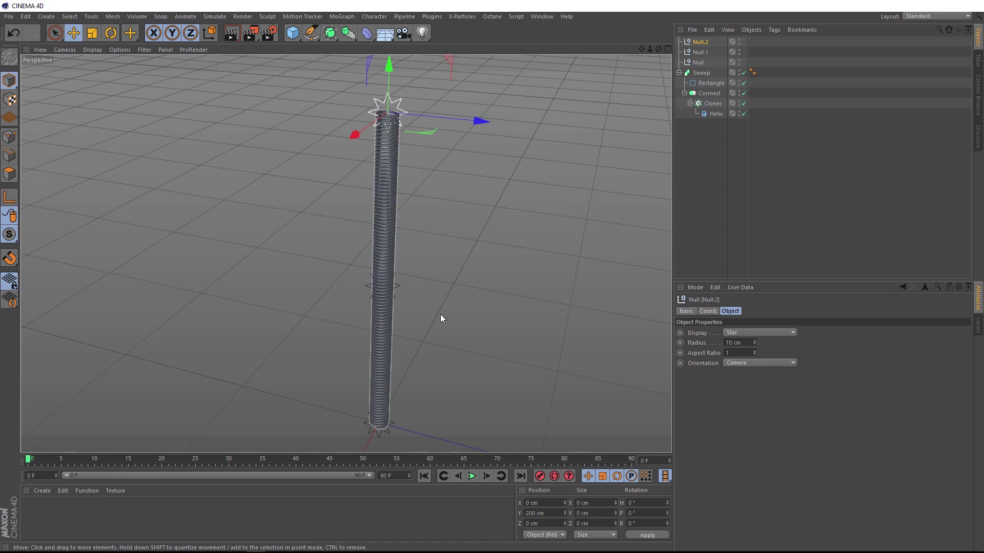
{"action": "left_click_drag", "start_coordinate": [448, 316], "coordinate": [374, 367], "text": "alt"}
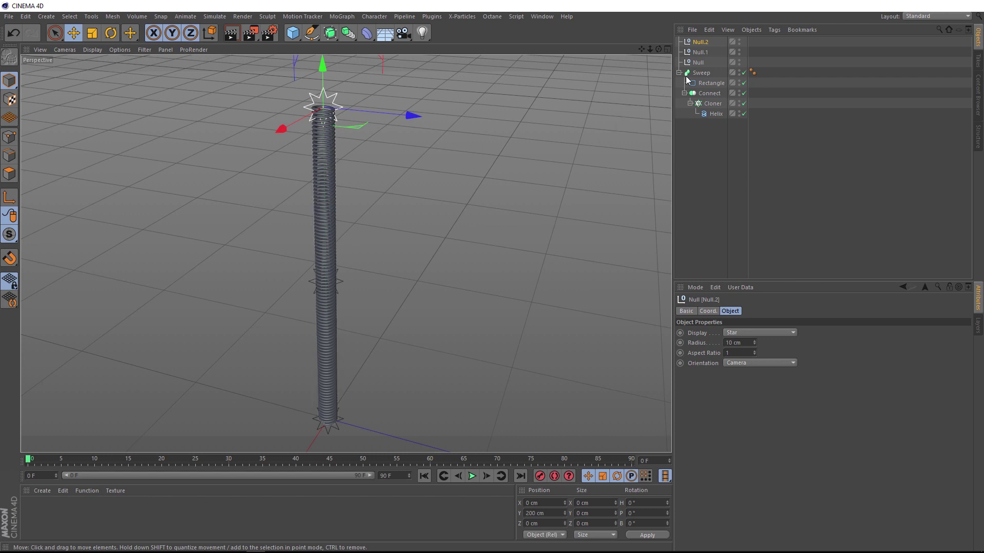
{"action": "left_click", "coordinate": [698, 62]}
{"action": "left_click", "coordinate": [700, 43], "text": "shift"}
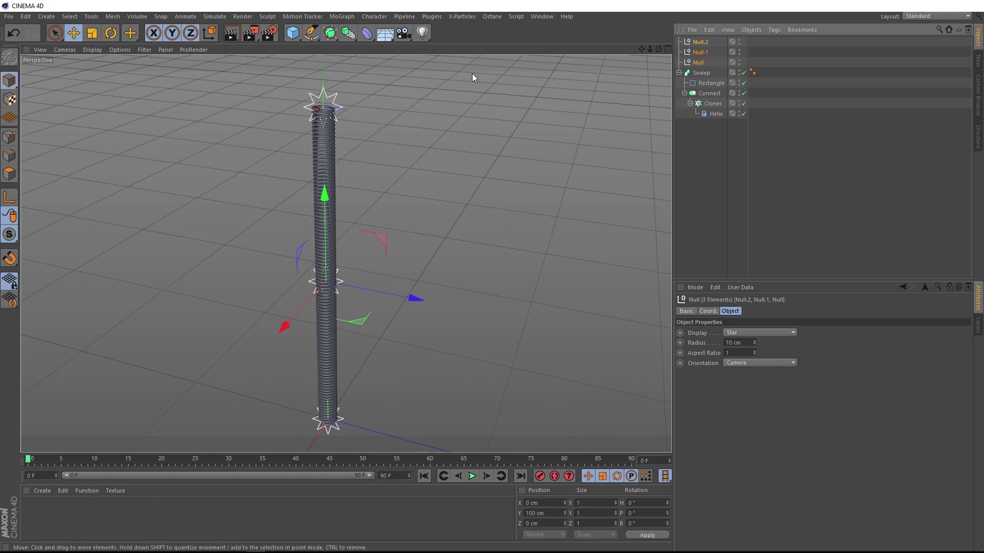
{"action": "left_click", "coordinate": [338, 17]}
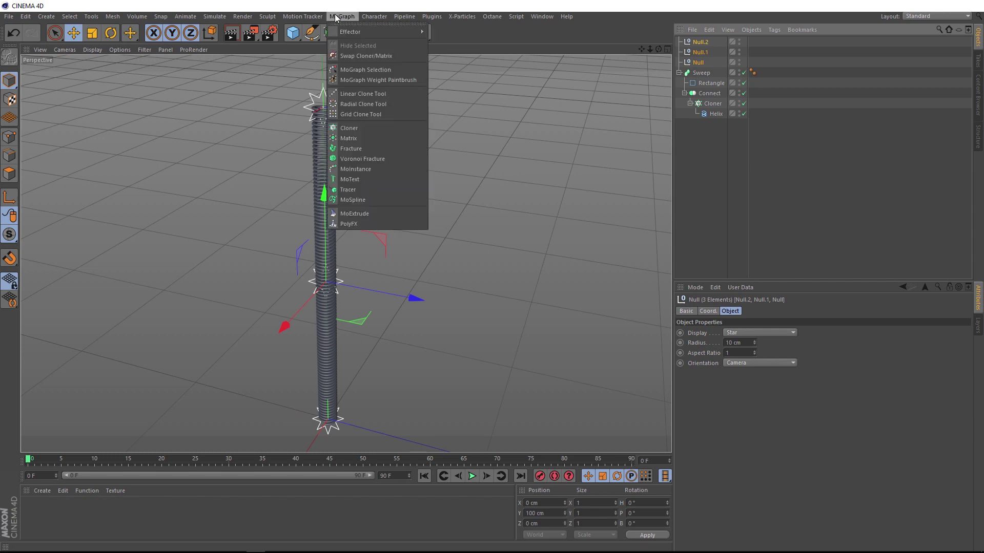
{"action": "left_click", "coordinate": [369, 190]}
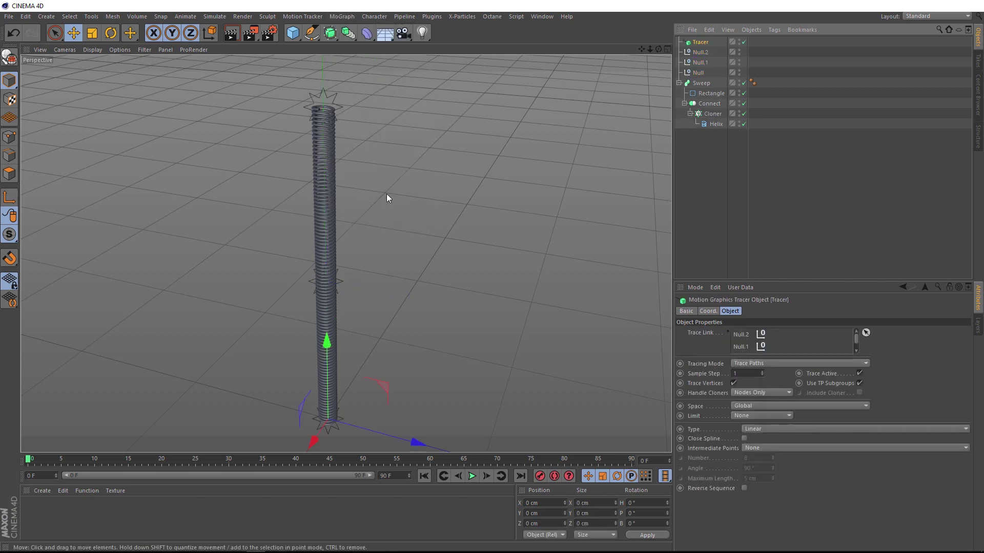
Hide the Sweep in the viewport so only the star nulls show.
{"action": "left_click", "coordinate": [700, 83]}
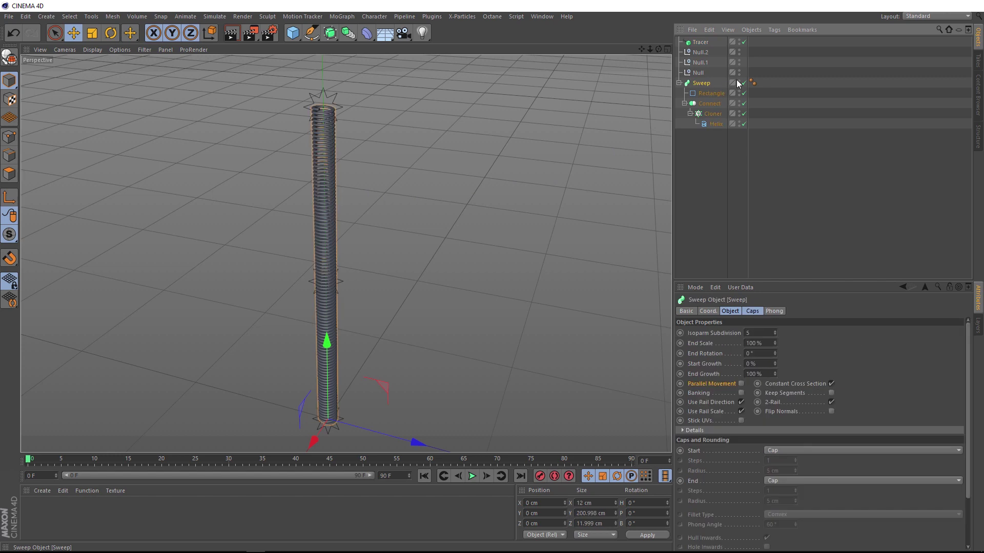
{"action": "left_click", "coordinate": [740, 82]}
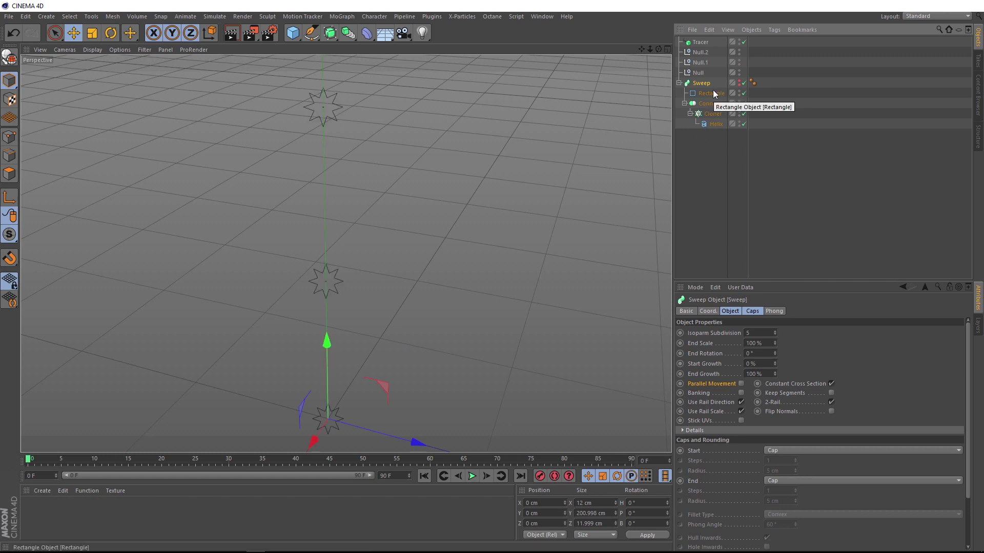
{"action": "left_click", "coordinate": [698, 42]}
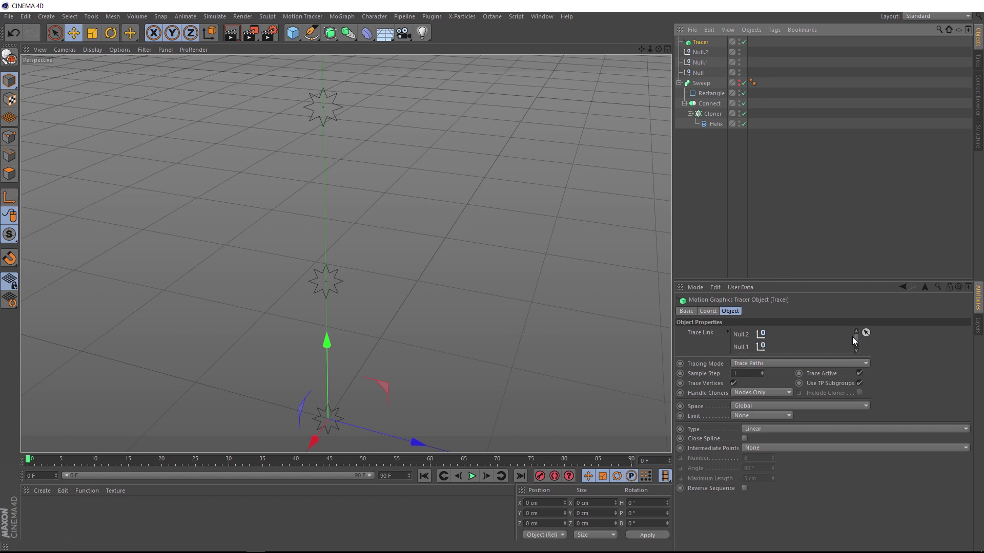
Set the Tracer's Tracing Mode to Connect All Objects.
{"action": "scroll", "coordinate": [854, 338], "scroll_direction": "down", "scroll_amount": 1}
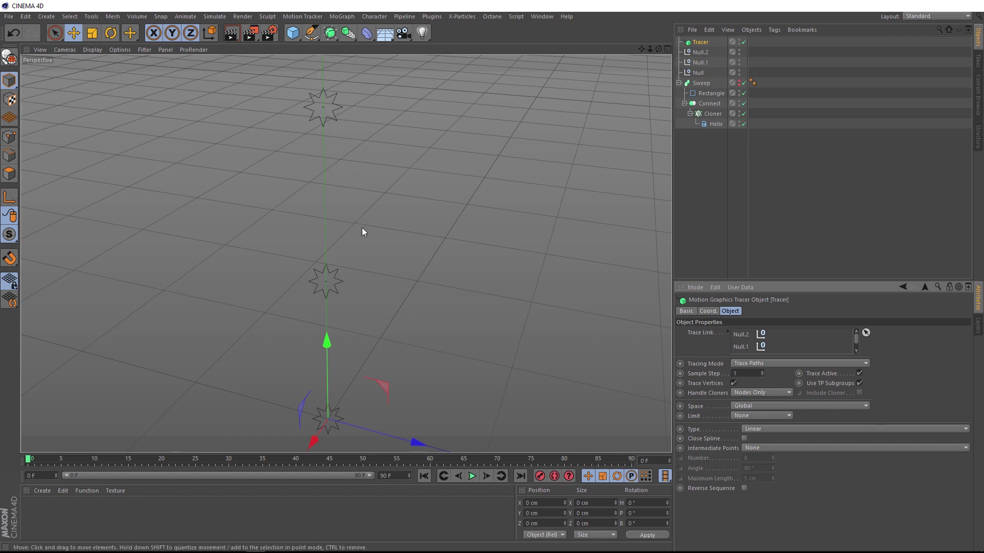
{"action": "left_click", "coordinate": [774, 363]}
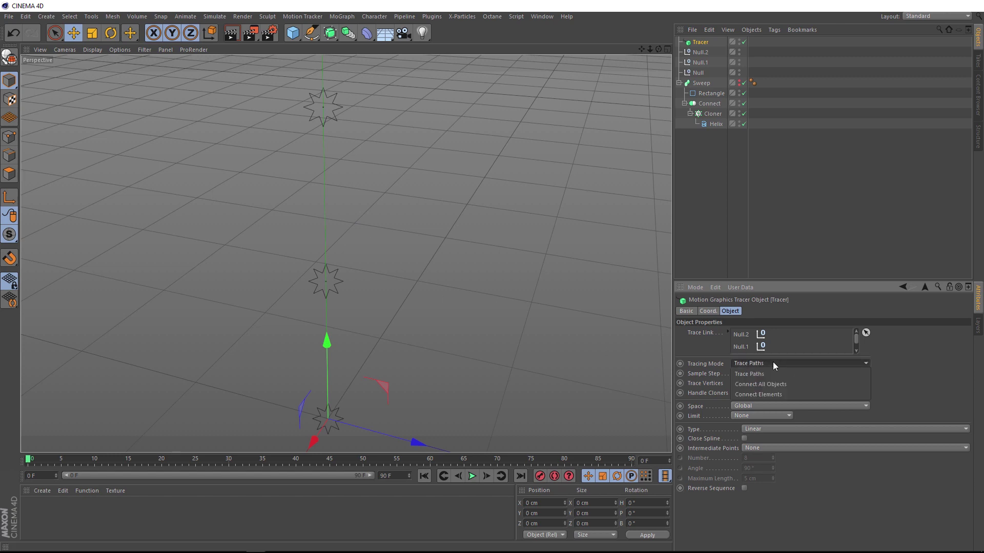
{"action": "left_click", "coordinate": [801, 385]}
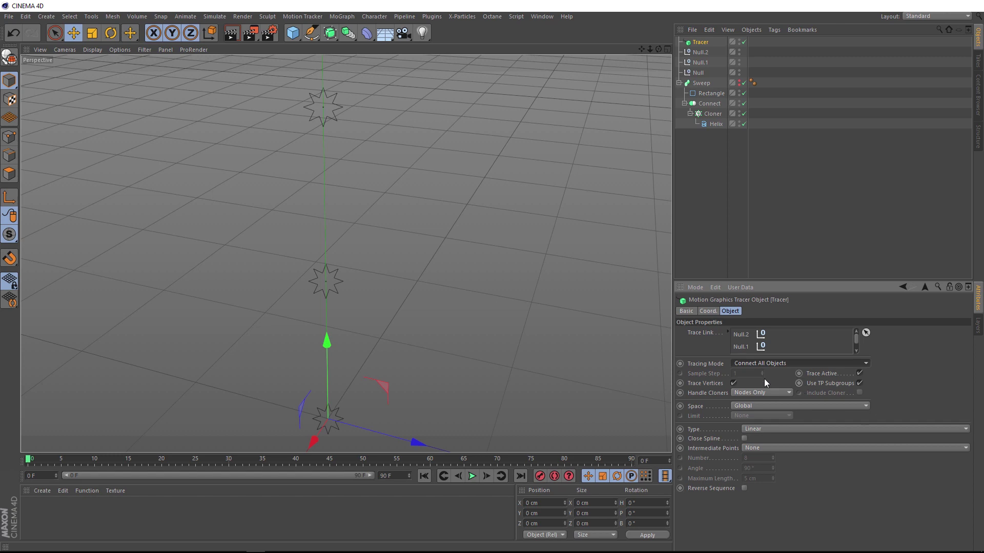
{"action": "scroll", "coordinate": [331, 298], "scroll_direction": "up", "scroll_amount": 4}
{"action": "scroll", "coordinate": [331, 297], "scroll_direction": "up", "scroll_amount": 2}
{"action": "scroll", "coordinate": [320, 216], "scroll_direction": "down", "scroll_amount": 1}
{"action": "scroll", "coordinate": [320, 216], "scroll_direction": "down", "scroll_amount": 3}
Test the Tracer line by moving Null.2 along Z, then undo the move.
{"action": "left_click", "coordinate": [699, 52]}
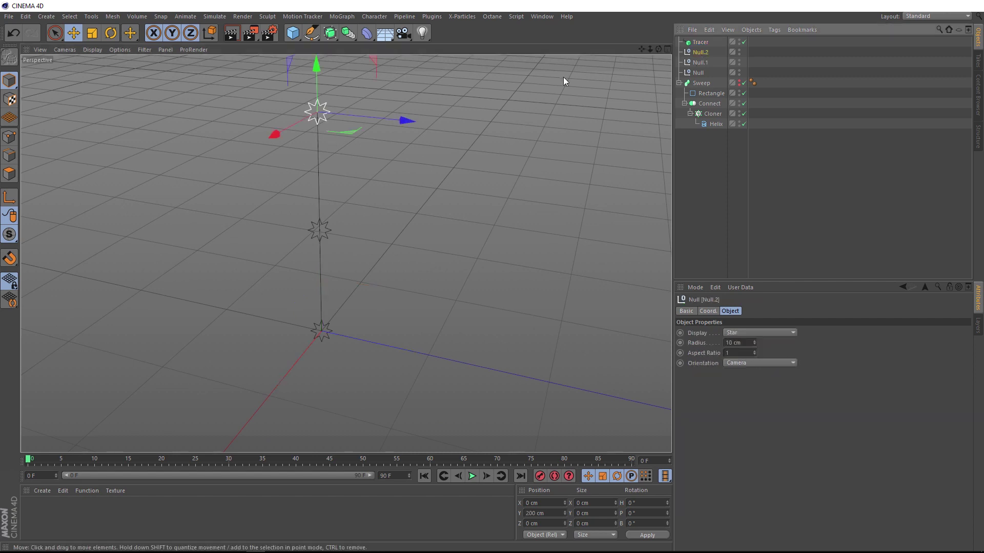
{"action": "left_click_drag", "start_coordinate": [410, 122], "coordinate": [305, 119]}
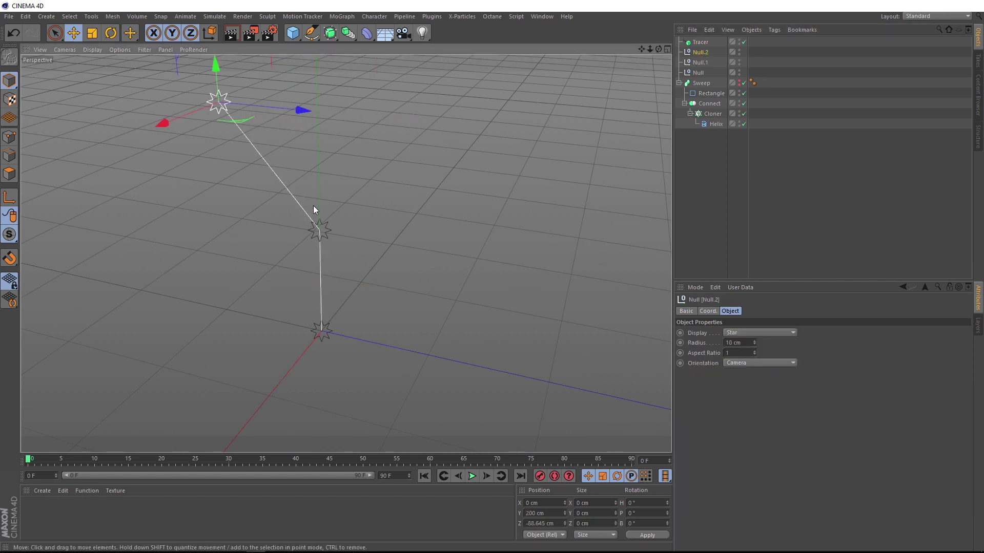
{"action": "key", "text": "ctrl+z"}
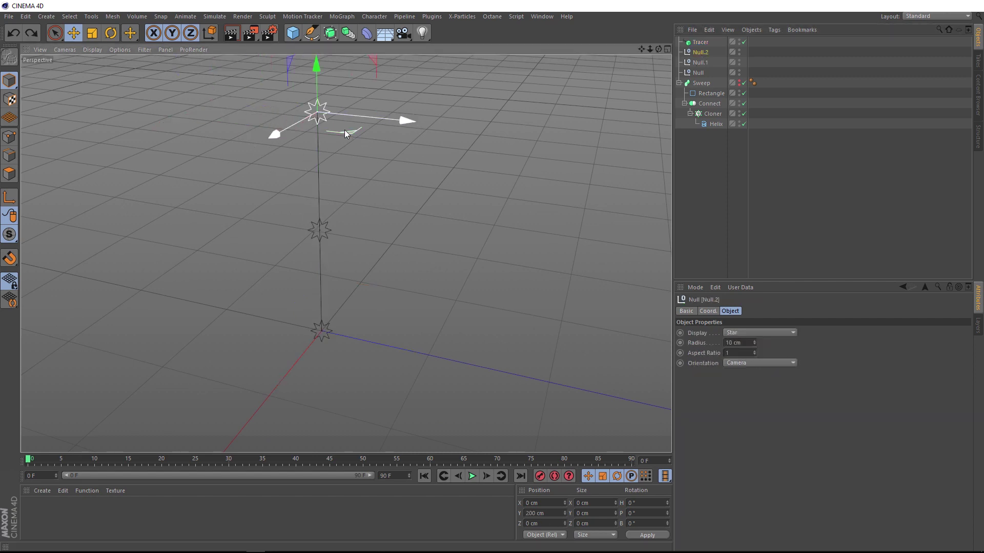
Set the Tracer's spline Type to Akima and Intermediate Points to Subdivided.
{"action": "left_click", "coordinate": [698, 42]}
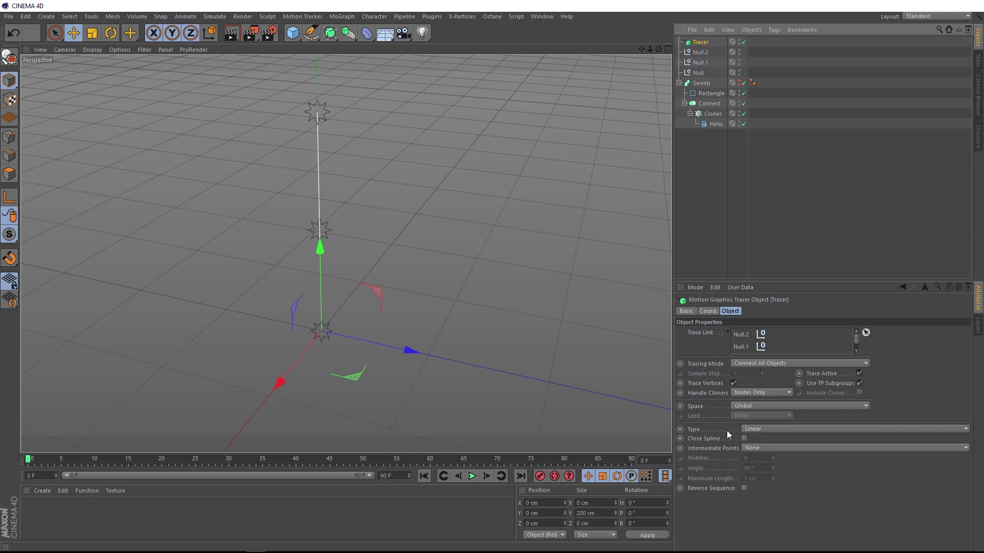
{"action": "left_click", "coordinate": [762, 429]}
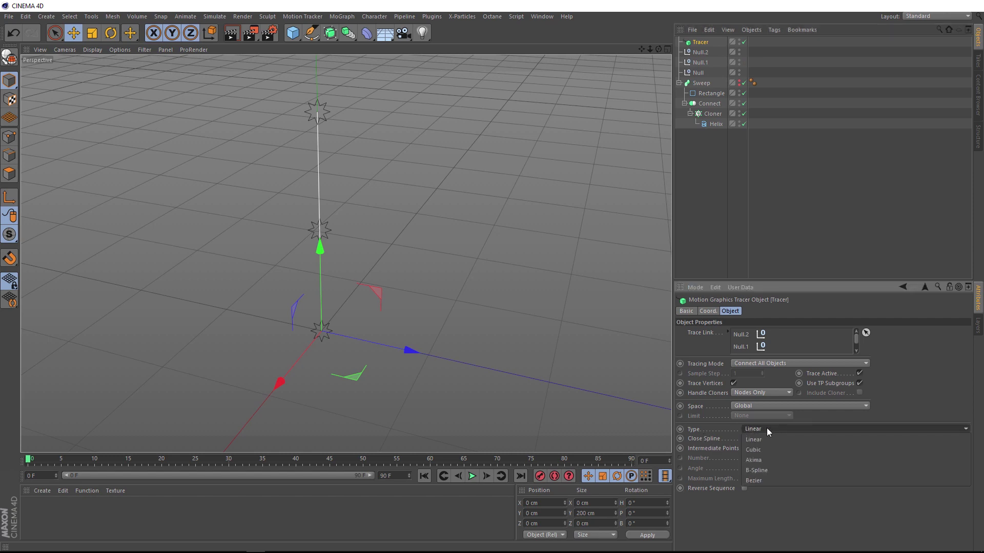
{"action": "left_click", "coordinate": [767, 458]}
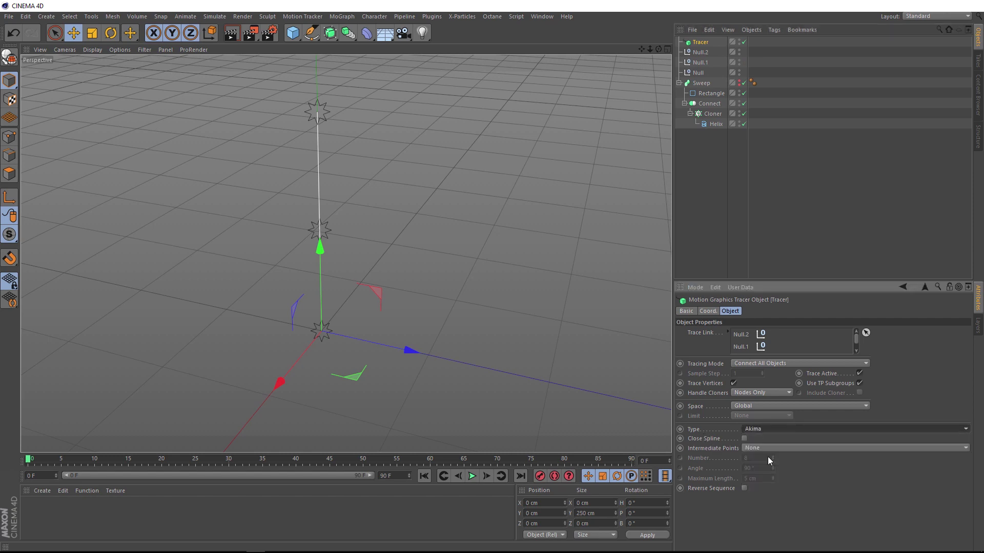
{"action": "left_click", "coordinate": [767, 447]}
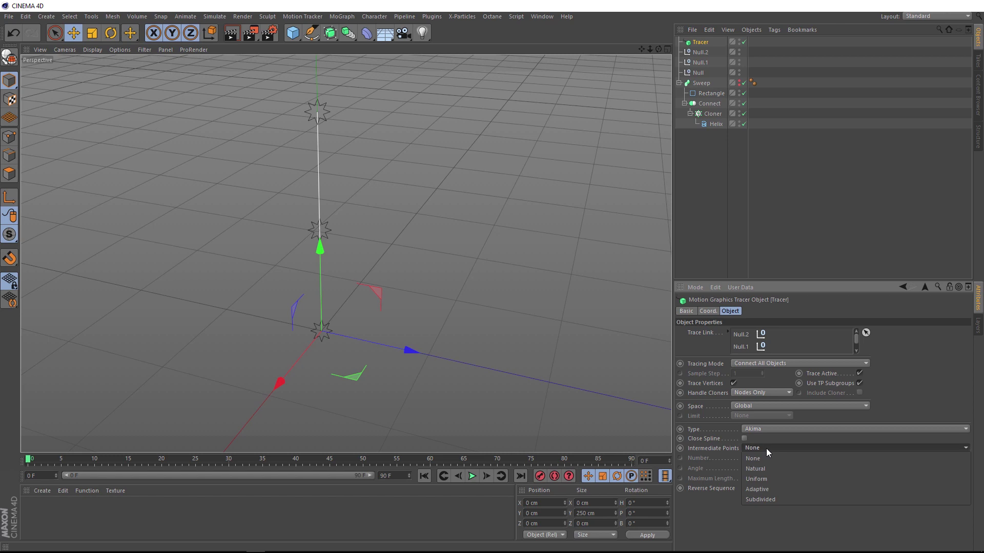
{"action": "left_click", "coordinate": [763, 500]}
Check the curve by moving Null.2 along Z, then undo the move.
{"action": "left_click", "coordinate": [701, 53]}
{"action": "left_click_drag", "start_coordinate": [403, 121], "coordinate": [549, 165]}
{"action": "key", "text": "ctrl+z"}
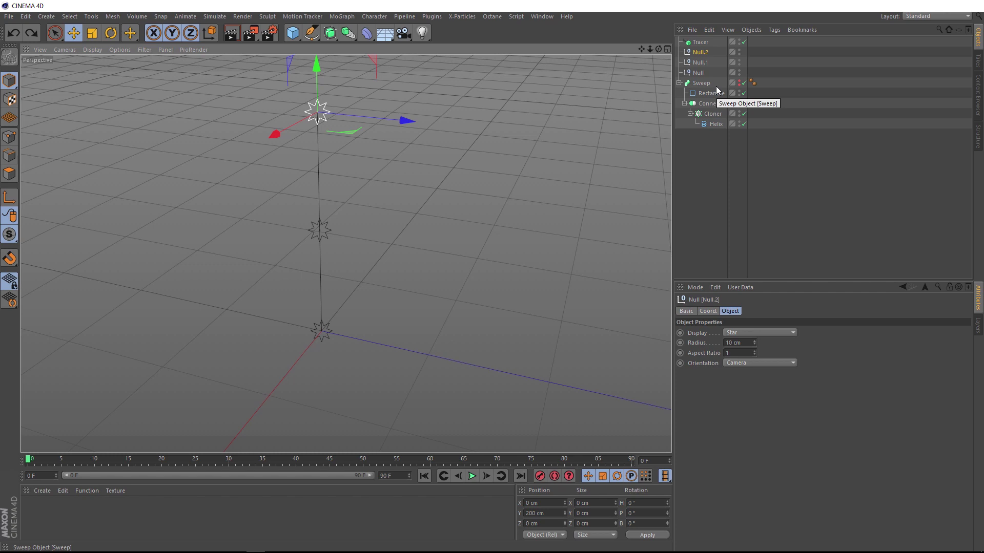
Add a Spline Wrap deformer from the Deformer palette.
{"action": "left_click", "coordinate": [367, 32]}
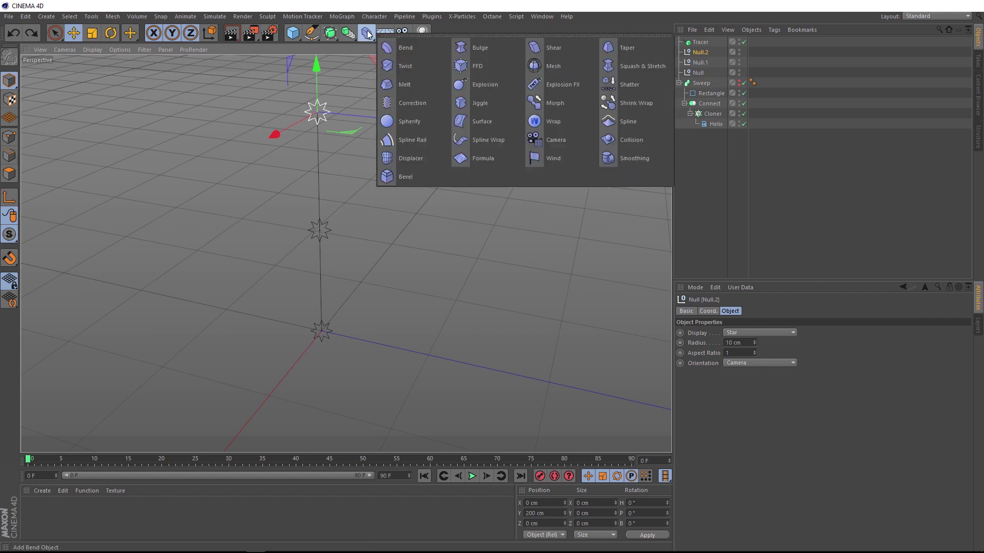
{"action": "left_click", "coordinate": [499, 140]}
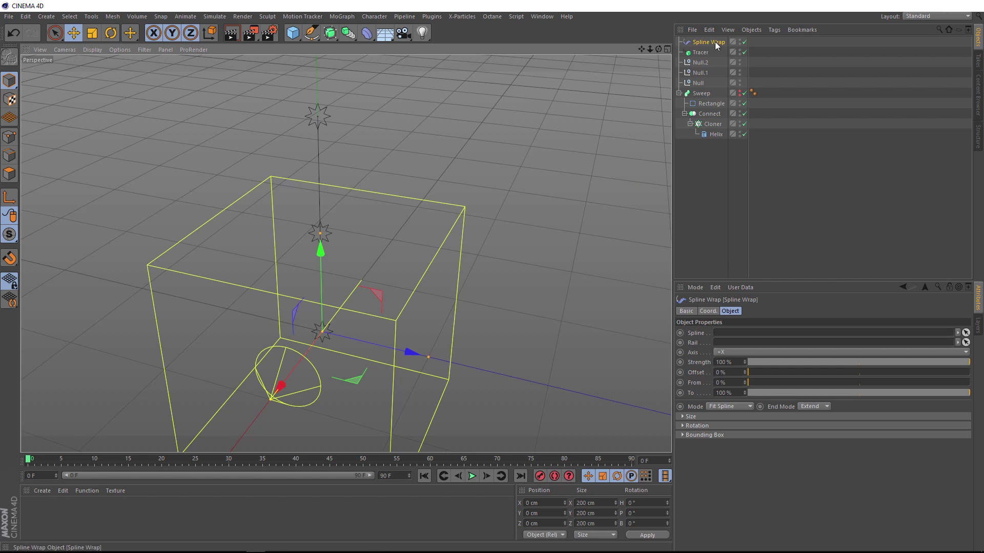
Group the Sweep into Null.3 with Alt+G, make it visible, and place Spline Wrap above it there.
{"action": "left_click", "coordinate": [685, 114]}
{"action": "left_click", "coordinate": [679, 93]}
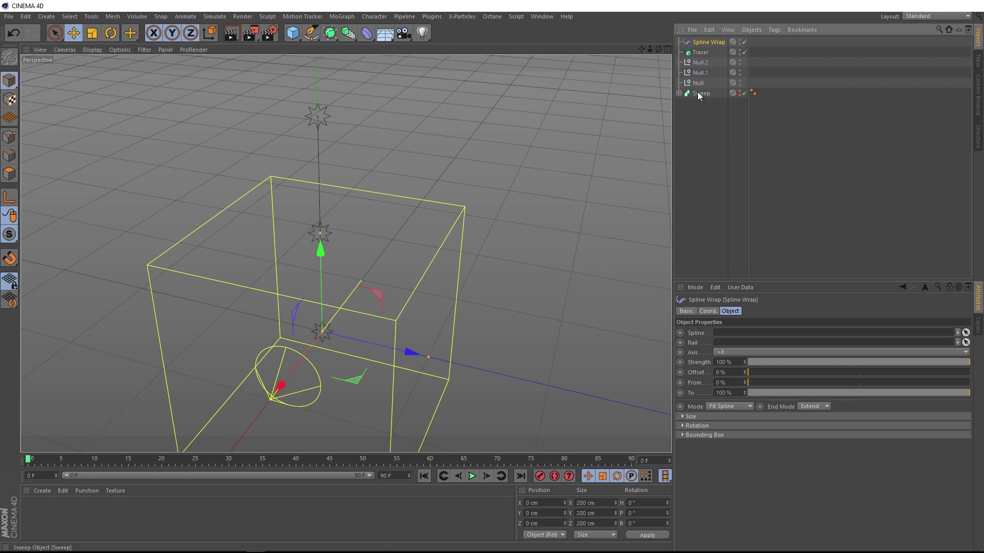
{"action": "left_click", "coordinate": [700, 93]}
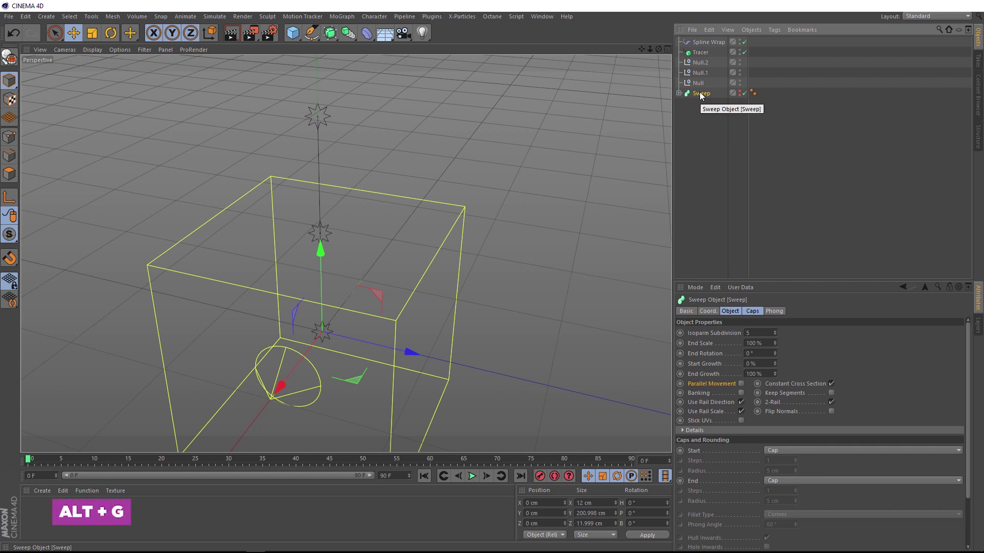
{"action": "key", "text": "alt+g"}
{"action": "left_click", "coordinate": [680, 93]}
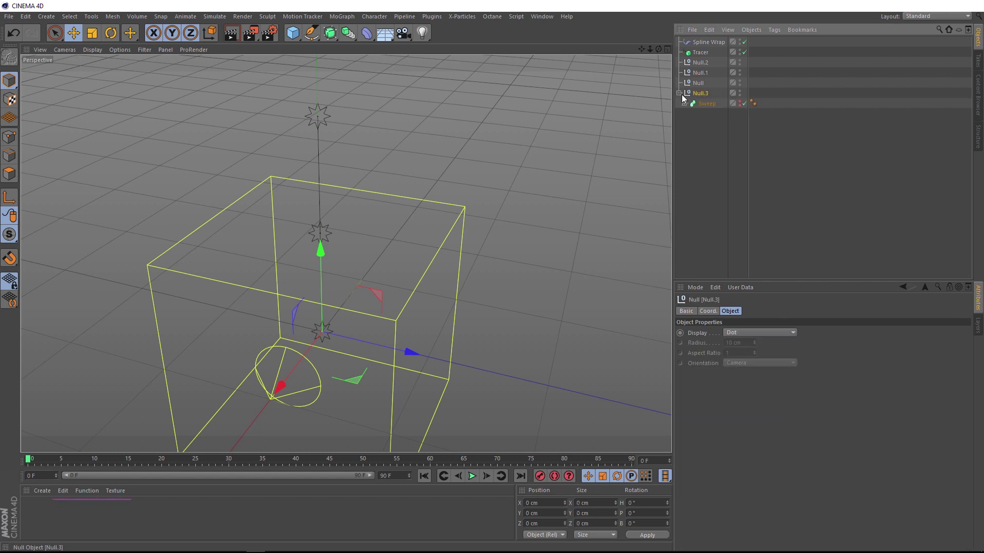
{"action": "left_click", "coordinate": [739, 103]}
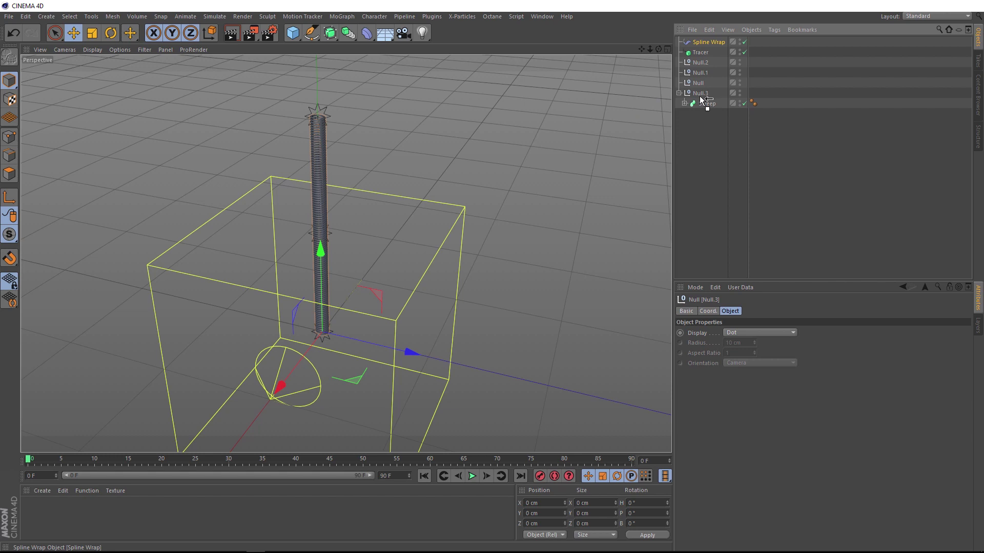
{"action": "left_click_drag", "start_coordinate": [702, 99], "coordinate": [703, 103]}
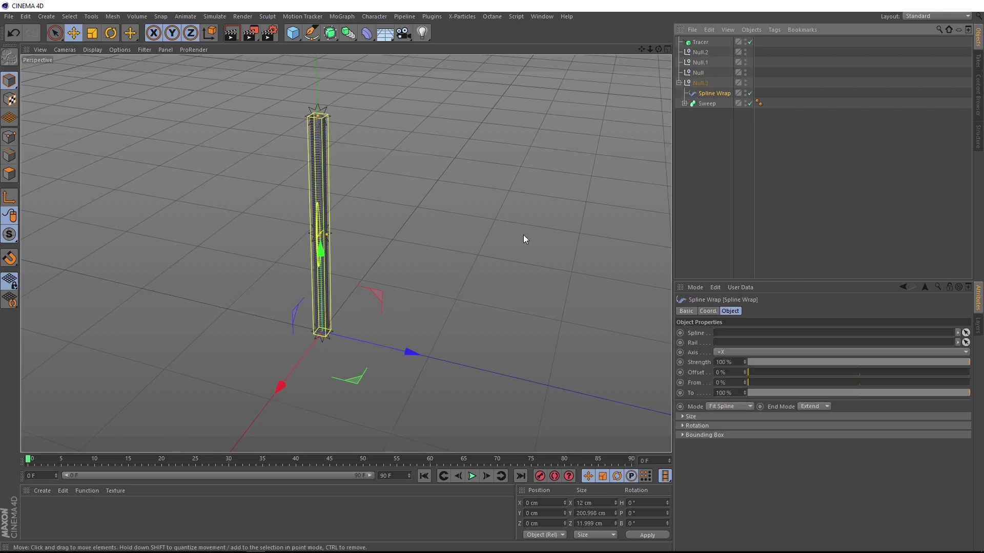
Link the Tracer into the Spline Wrap's Spline field and set its Axis to +Y.
{"action": "scroll", "coordinate": [324, 124], "scroll_direction": "up", "scroll_amount": 2}
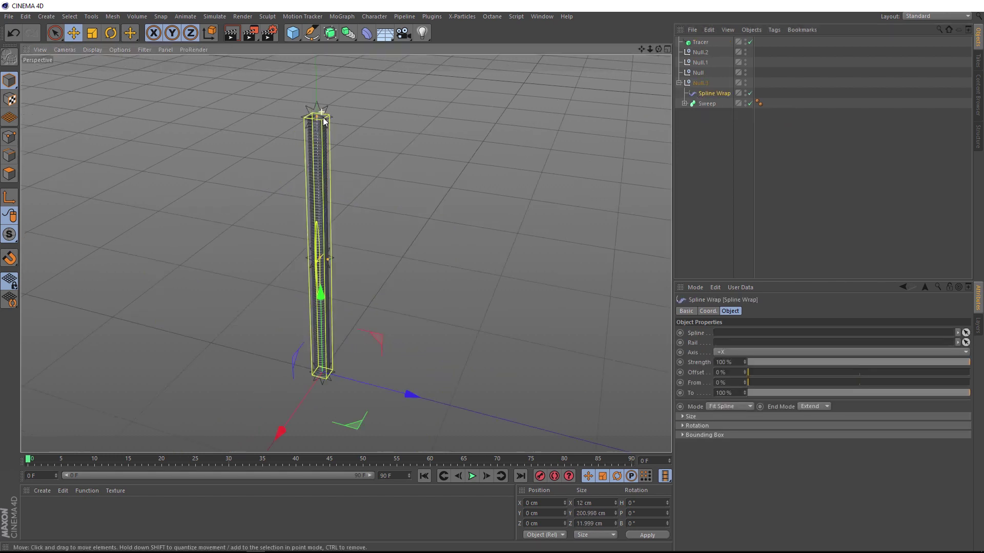
{"action": "scroll", "coordinate": [324, 124], "scroll_direction": "up", "scroll_amount": 2}
{"action": "scroll", "coordinate": [276, 244], "scroll_direction": "up", "scroll_amount": 3}
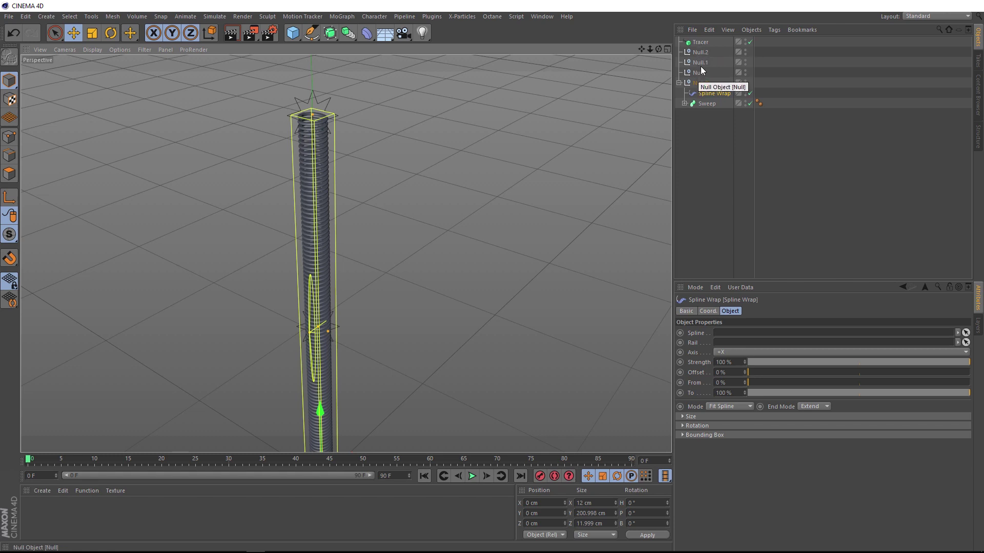
{"action": "left_click_drag", "start_coordinate": [702, 46], "coordinate": [705, 296]}
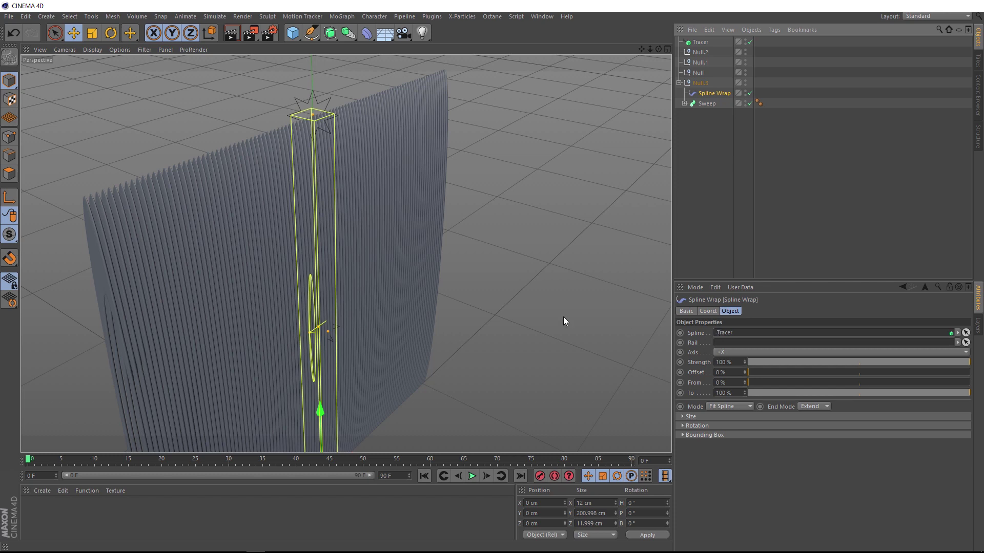
{"action": "left_click_drag", "start_coordinate": [544, 318], "coordinate": [382, 282], "text": "alt"}
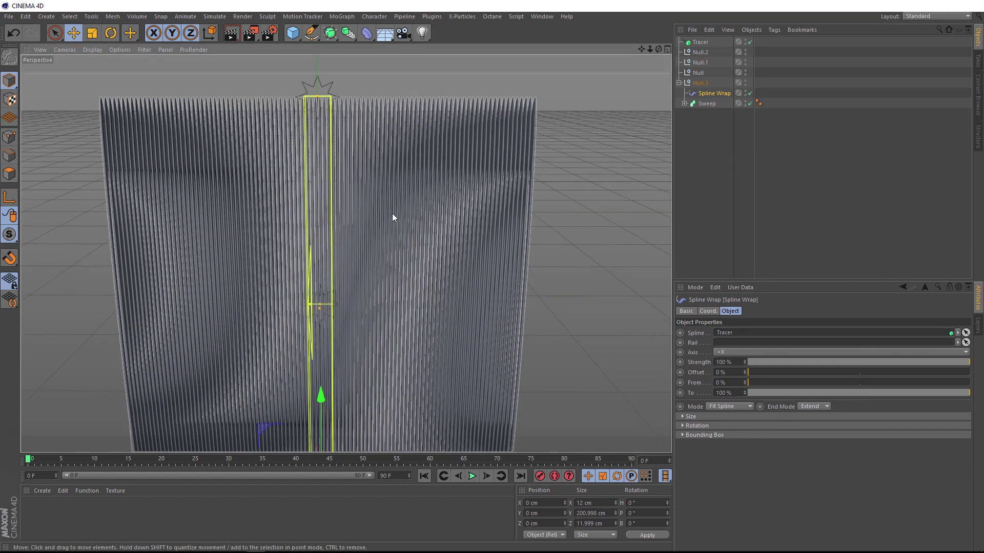
{"action": "left_click", "coordinate": [742, 352]}
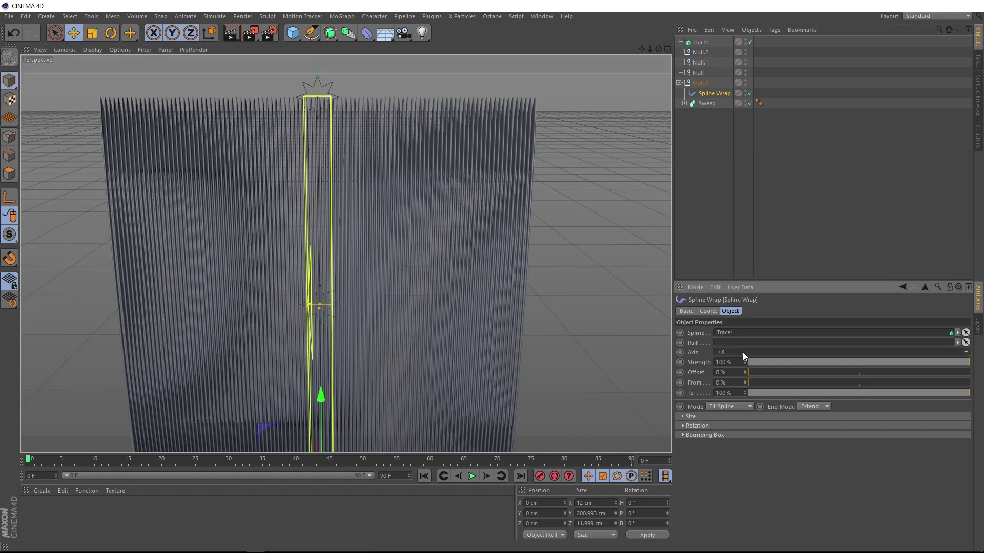
{"action": "left_click", "coordinate": [743, 355]}
Pull Null.2 along Z to bend the column and switch off the Connect object.
{"action": "left_click_drag", "start_coordinate": [400, 260], "coordinate": [514, 301], "text": "alt"}
{"action": "left_click", "coordinate": [700, 52]}
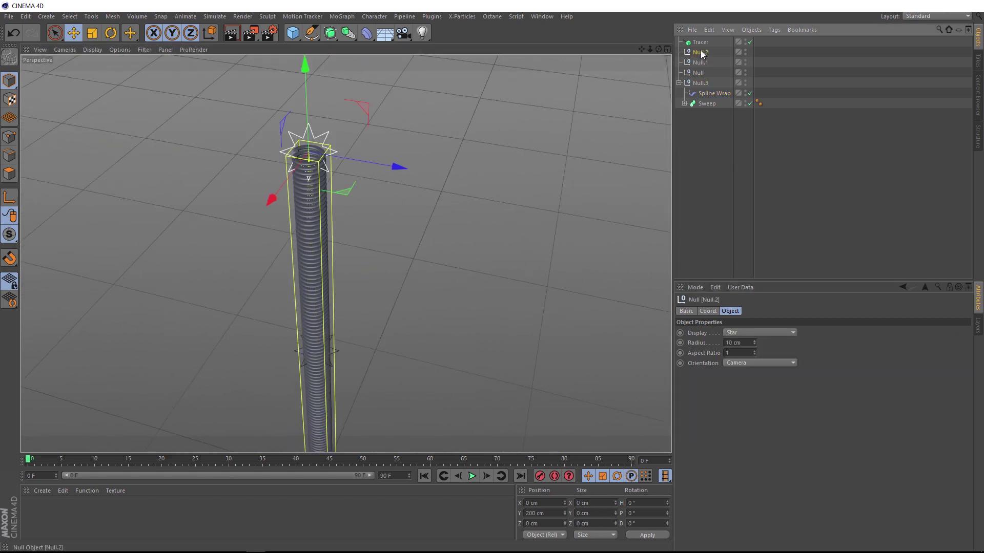
{"action": "left_click_drag", "start_coordinate": [414, 171], "coordinate": [557, 218]}
{"action": "left_click_drag", "start_coordinate": [533, 255], "coordinate": [468, 301], "text": "alt"}
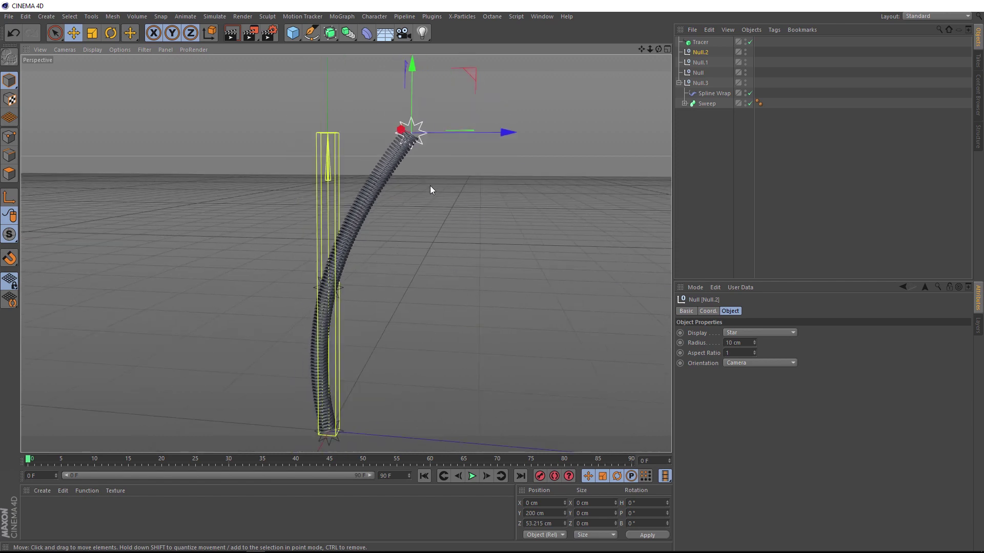
{"action": "left_click", "coordinate": [684, 104]}
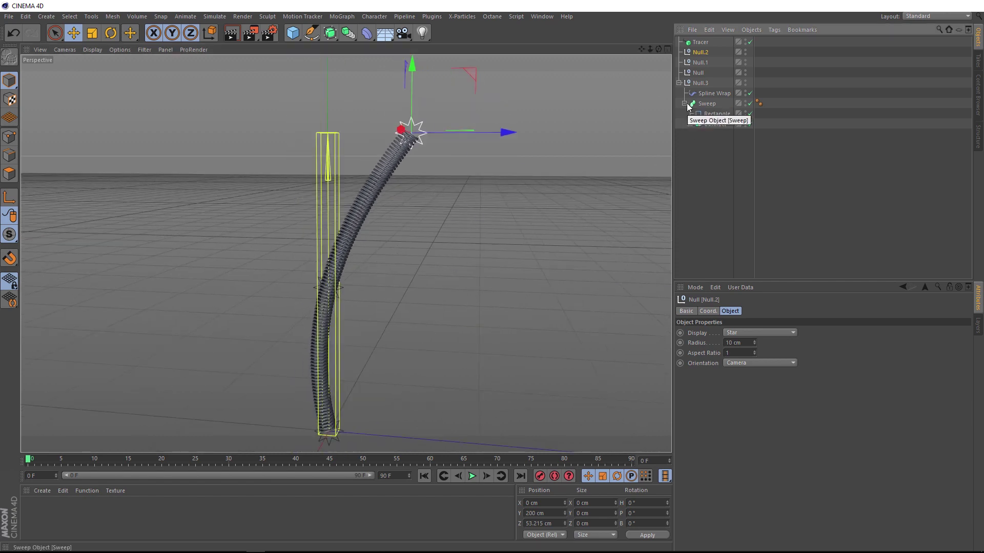
{"action": "left_click", "coordinate": [751, 123]}
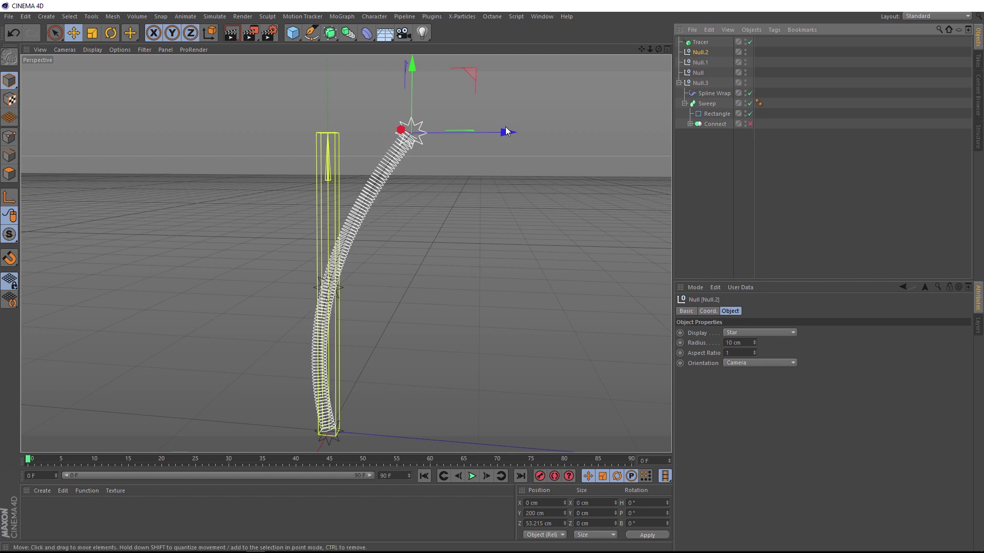
Move Null.2 to the other side and shift Null.1 to shape the spring's arch.
{"action": "left_click_drag", "start_coordinate": [506, 132], "coordinate": [263, 133]}
{"action": "left_click_drag", "start_coordinate": [183, 139], "coordinate": [306, 206]}
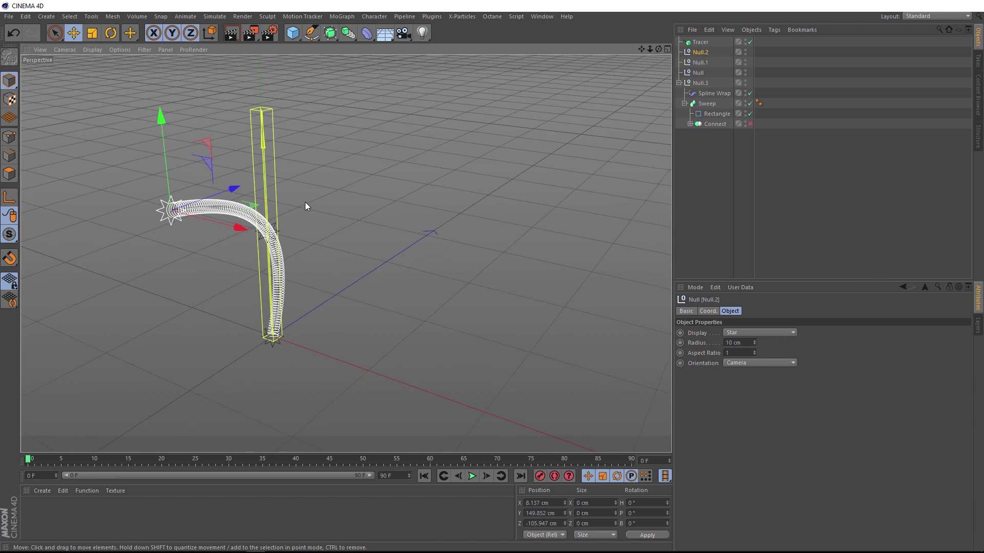
{"action": "left_click", "coordinate": [702, 61]}
{"action": "left_click_drag", "start_coordinate": [316, 225], "coordinate": [364, 176]}
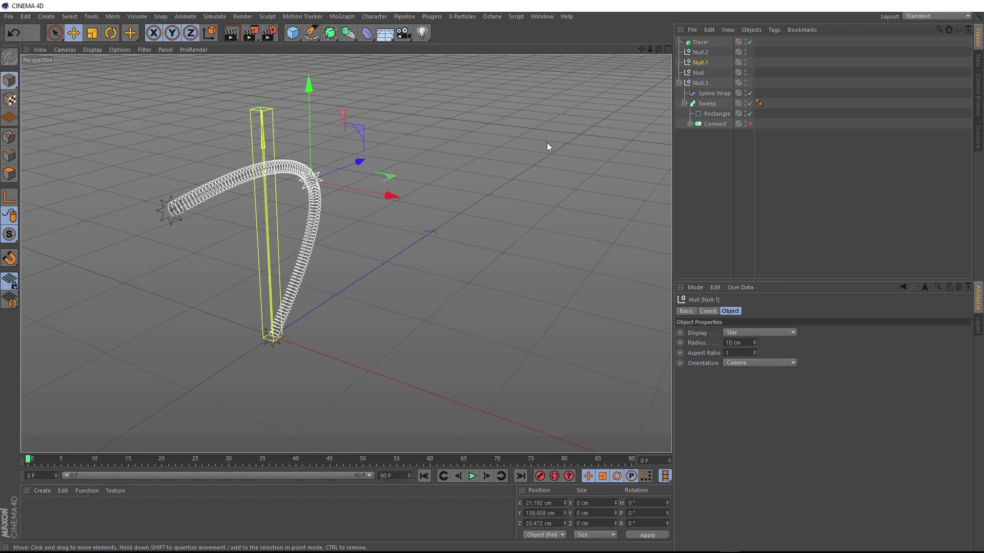
Set the Tracer's spline type to B-Spline.
{"action": "left_click", "coordinate": [700, 42]}
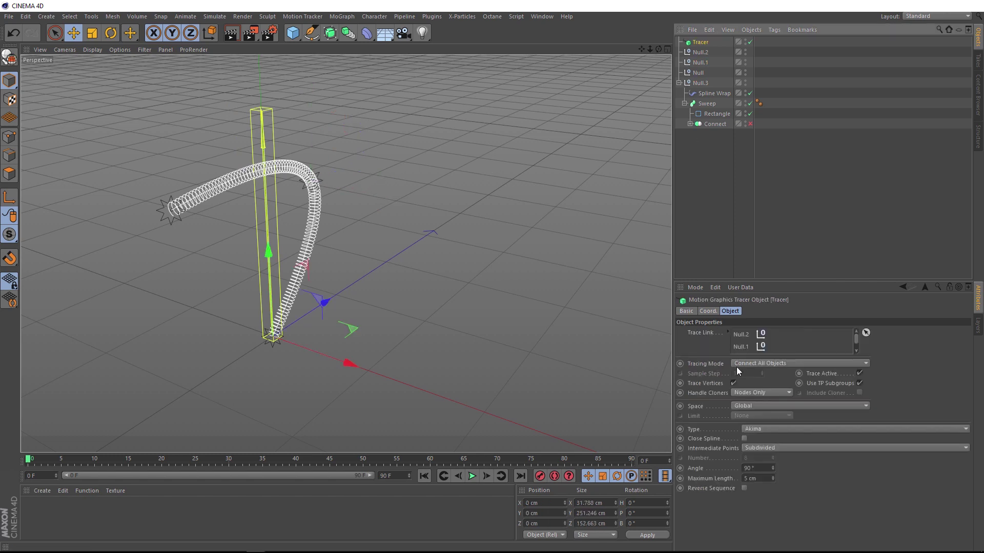
{"action": "left_click", "coordinate": [767, 431]}
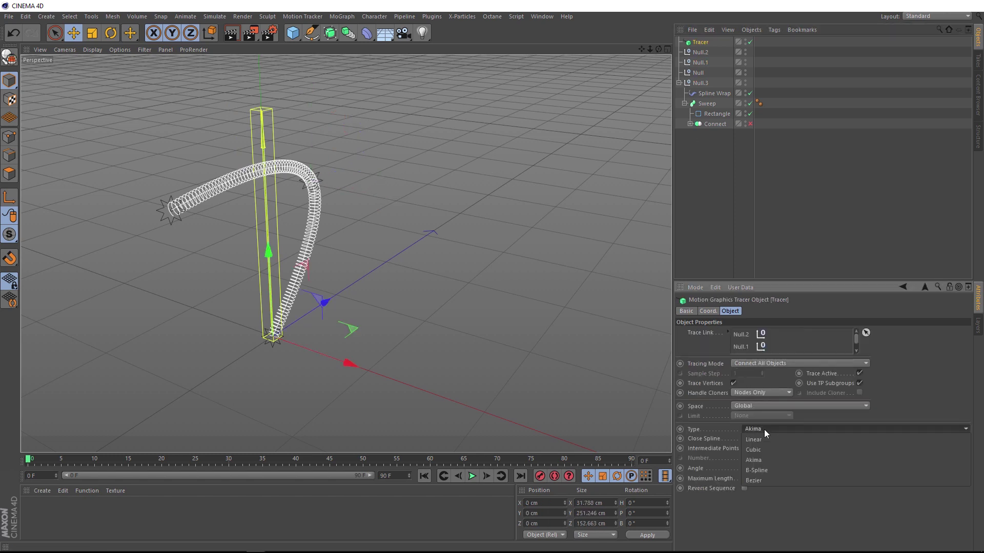
{"action": "left_click", "coordinate": [756, 469]}
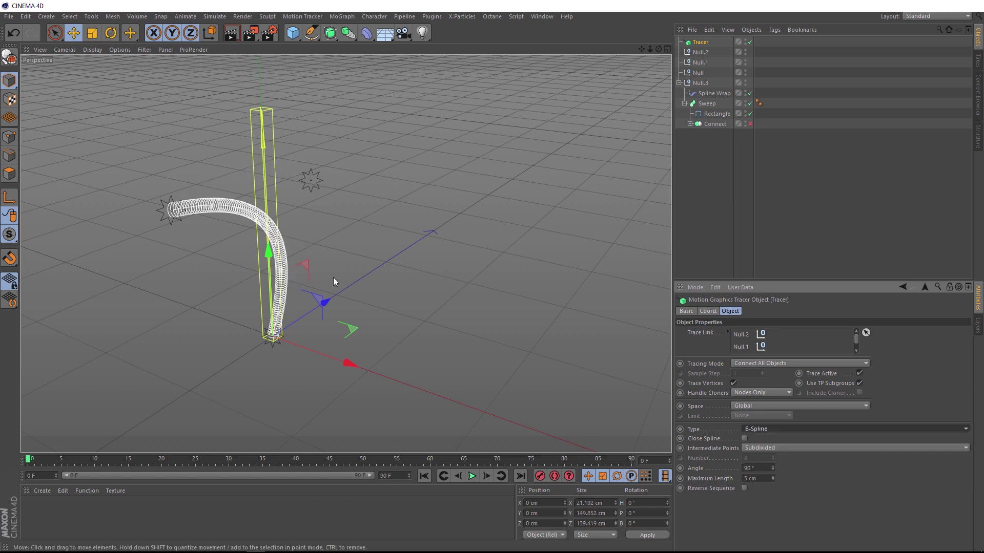
Move Null.2 right and nudge Null.1 so the spring bends into a smooth sideways arc.
{"action": "left_click_drag", "start_coordinate": [331, 273], "coordinate": [253, 245], "text": "alt"}
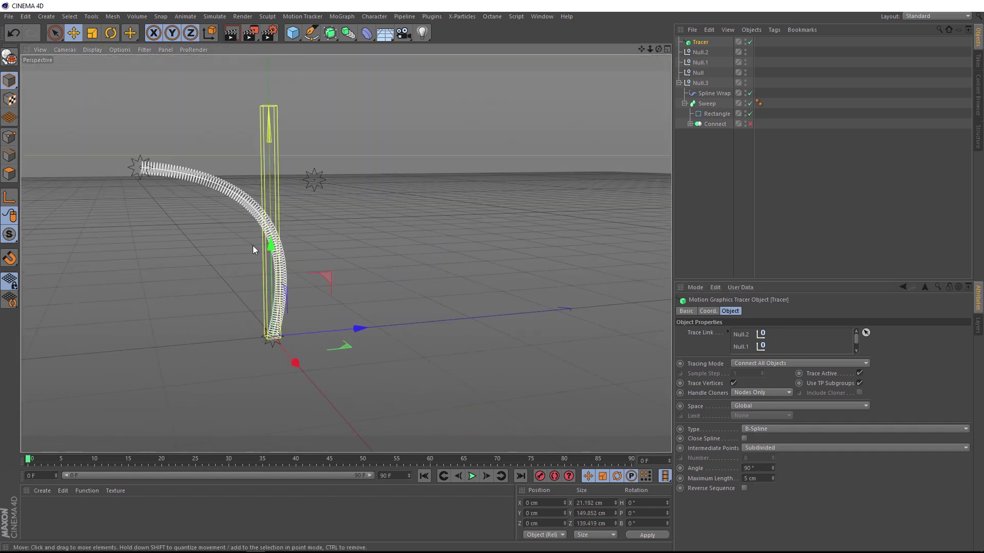
{"action": "left_click", "coordinate": [700, 52]}
{"action": "left_click_drag", "start_coordinate": [170, 150], "coordinate": [445, 184]}
{"action": "left_click", "coordinate": [309, 185]}
{"action": "mouse_move", "coordinate": [329, 164]}
{"action": "left_mouse_down"}
{"action": "mouse_move", "coordinate": [352, 253]}
{"action": "mouse_move", "coordinate": [427, 276]}
{"action": "mouse_move", "coordinate": [345, 216]}
{"action": "mouse_move", "coordinate": [337, 171]}
{"action": "left_mouse_up"}
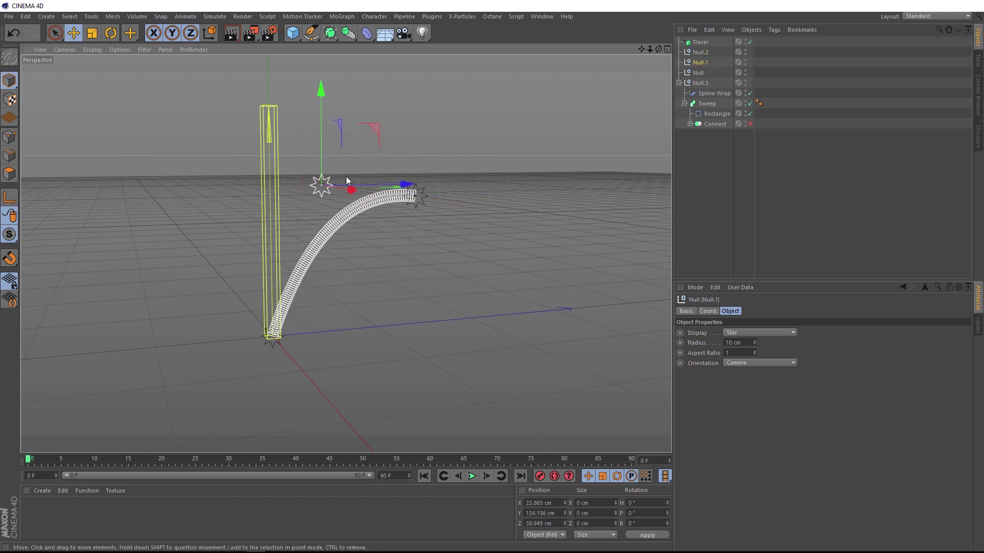
Re-enable the Connect object in the Object Manager.
{"action": "left_click", "coordinate": [750, 124]}
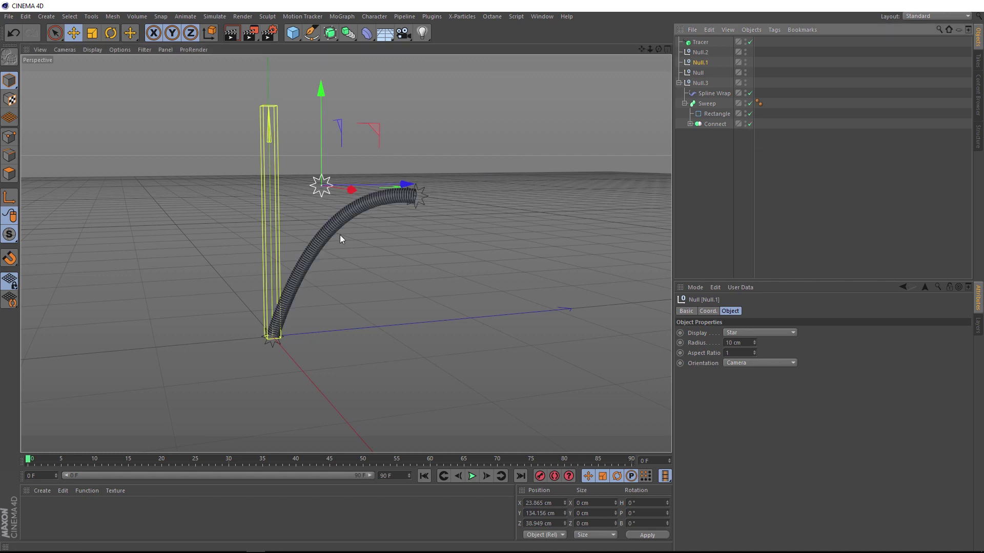
{"action": "scroll", "coordinate": [374, 234], "scroll_direction": "up", "scroll_amount": 5}
{"action": "left_click_drag", "start_coordinate": [428, 235], "coordinate": [174, 248], "text": "alt"}
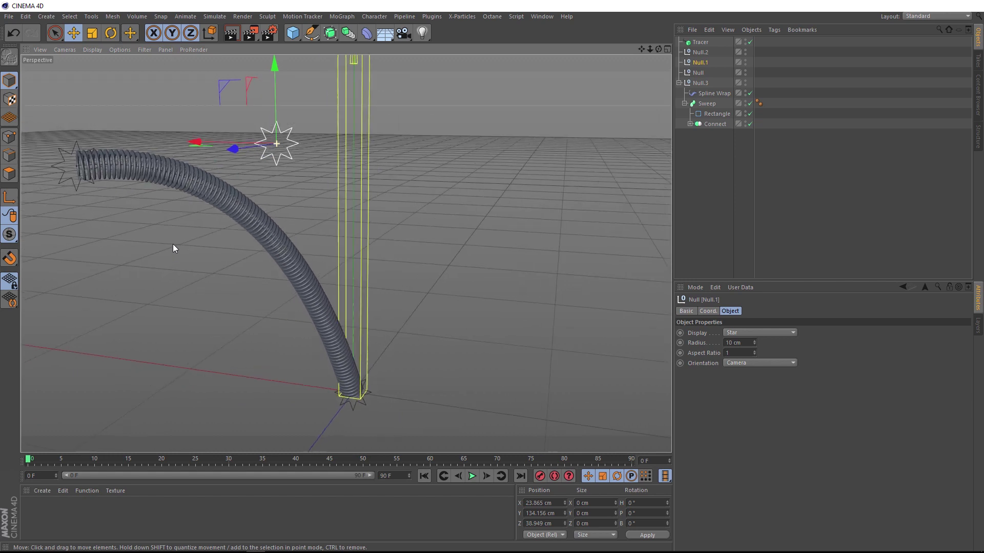
Lower Null.2 to Y 14.166 cm so the spring hose arches with both ends near the floor.
{"action": "left_click", "coordinate": [65, 159]}
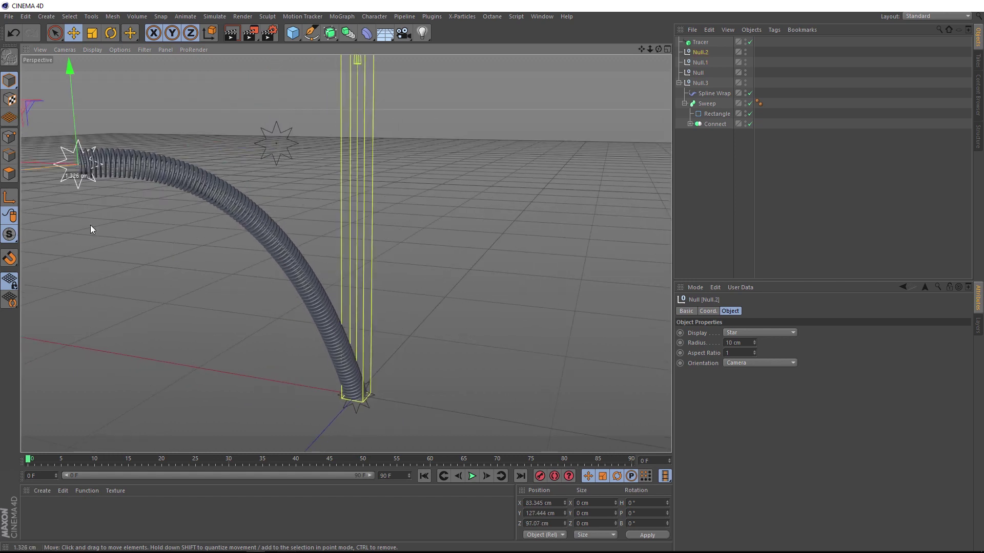
{"action": "left_click_drag", "start_coordinate": [91, 202], "coordinate": [109, 328]}
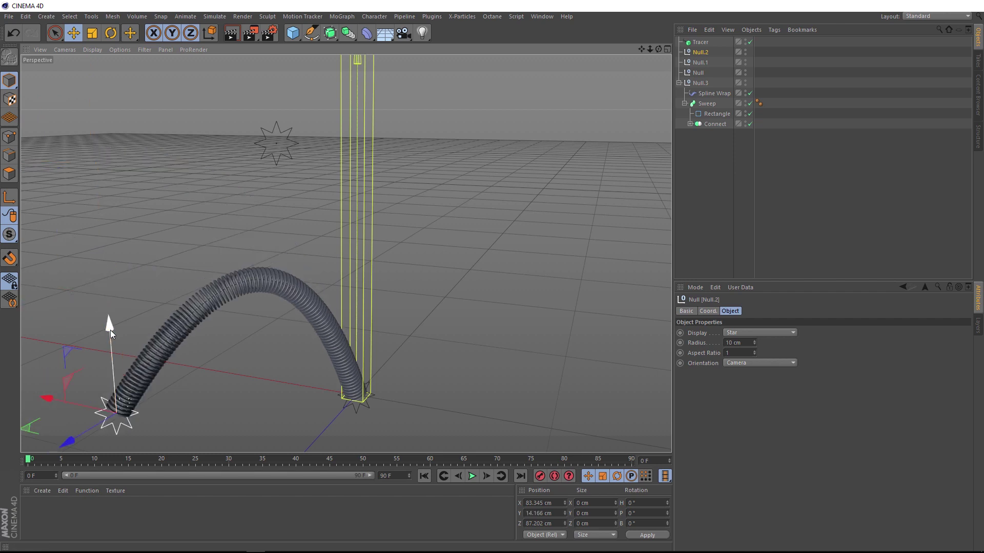
{"action": "middle_click_drag", "start_coordinate": [256, 323], "coordinate": [355, 262], "text": "alt"}
{"action": "left_click_drag", "start_coordinate": [378, 301], "coordinate": [337, 278], "text": "alt"}
{"action": "middle_click_drag", "start_coordinate": [370, 350], "coordinate": [355, 297], "text": "alt"}
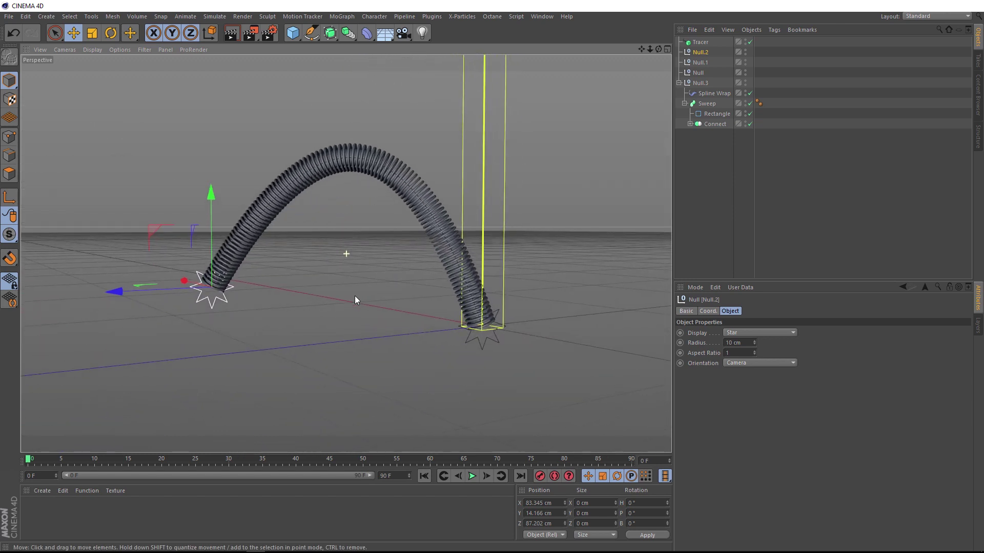